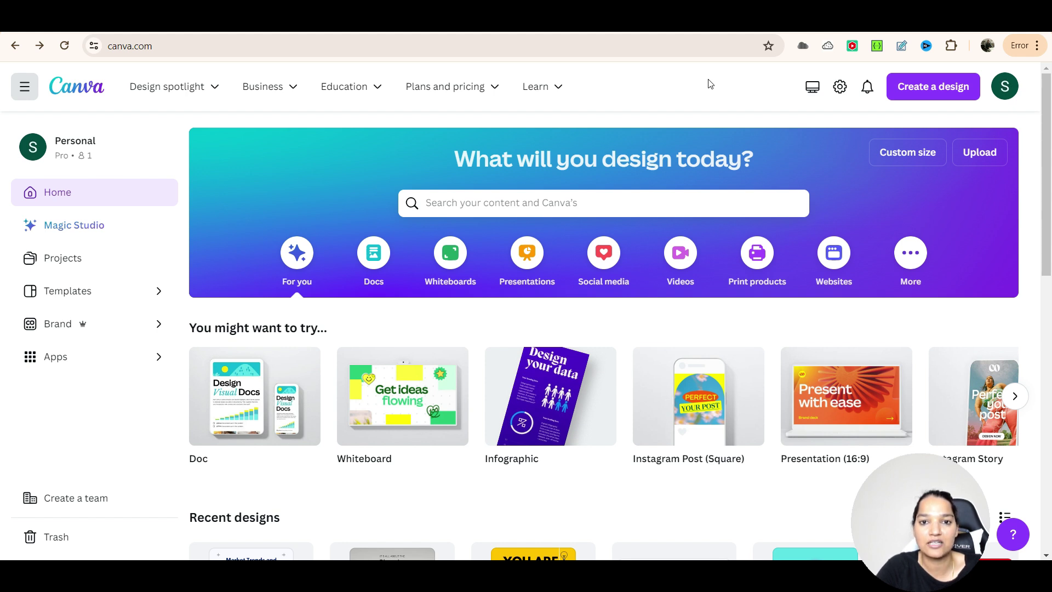
Search the template library for "infographic"
{"action": "left_click", "coordinate": [625, 194]}
{"action": "type", "text": "in"}
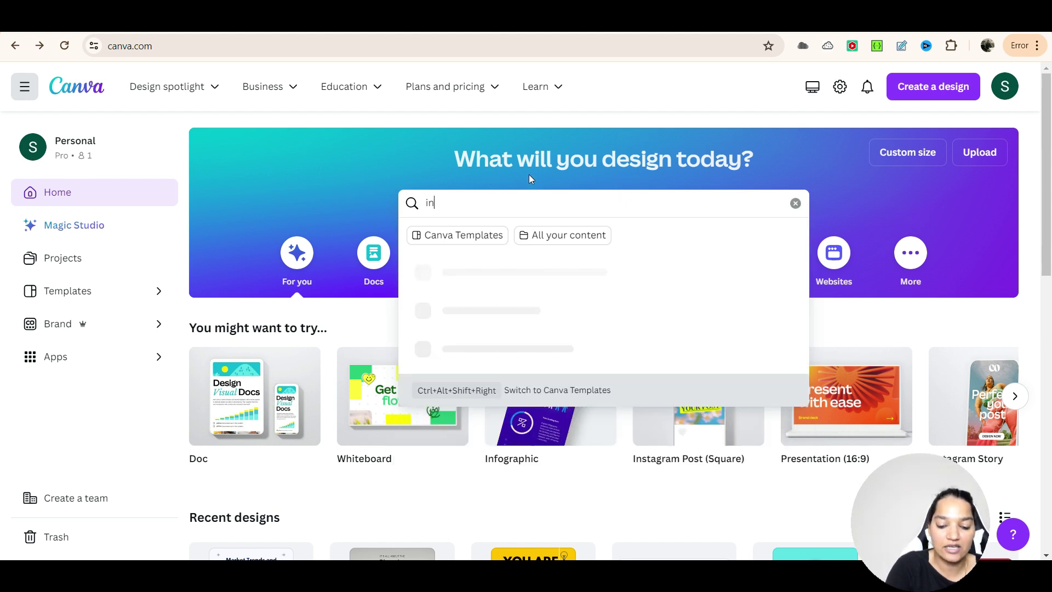
{"action": "type", "text": "fograpghi"}
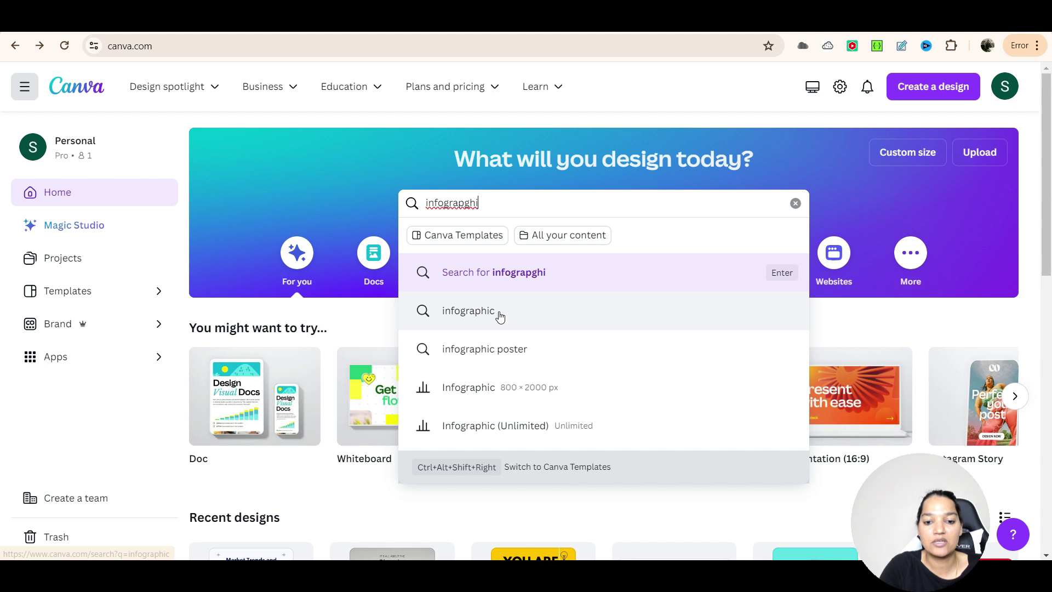
{"action": "left_click", "coordinate": [499, 317]}
Browse the infographic template results and preview the Blue Simple Content Performance Report Statistic Infographic
{"action": "scroll", "coordinate": [438, 307], "scroll_direction": "down", "scroll_amount": 3}
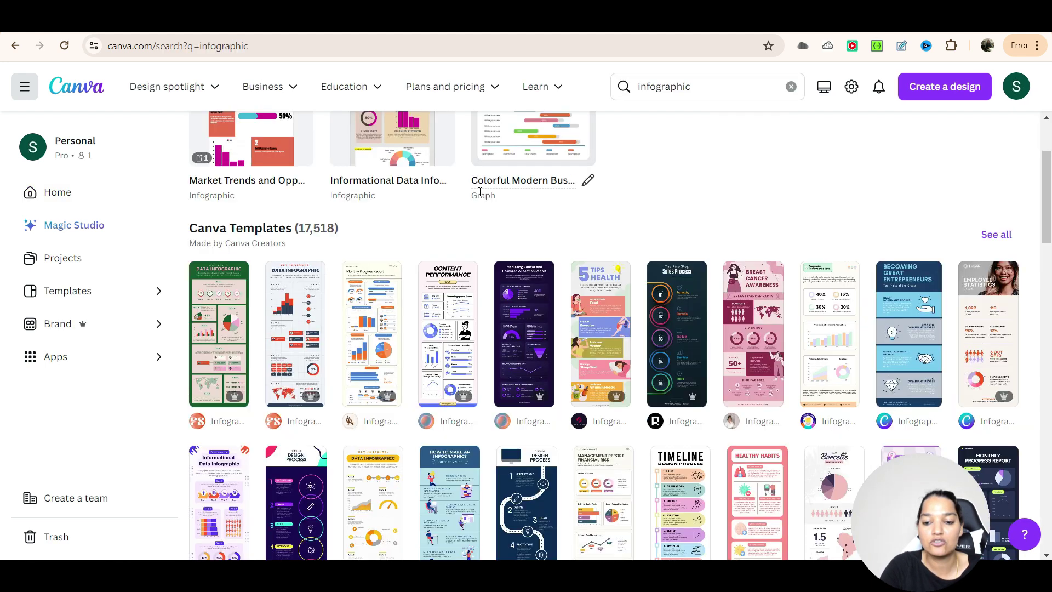
{"action": "scroll", "coordinate": [407, 307], "scroll_direction": "down", "scroll_amount": 1}
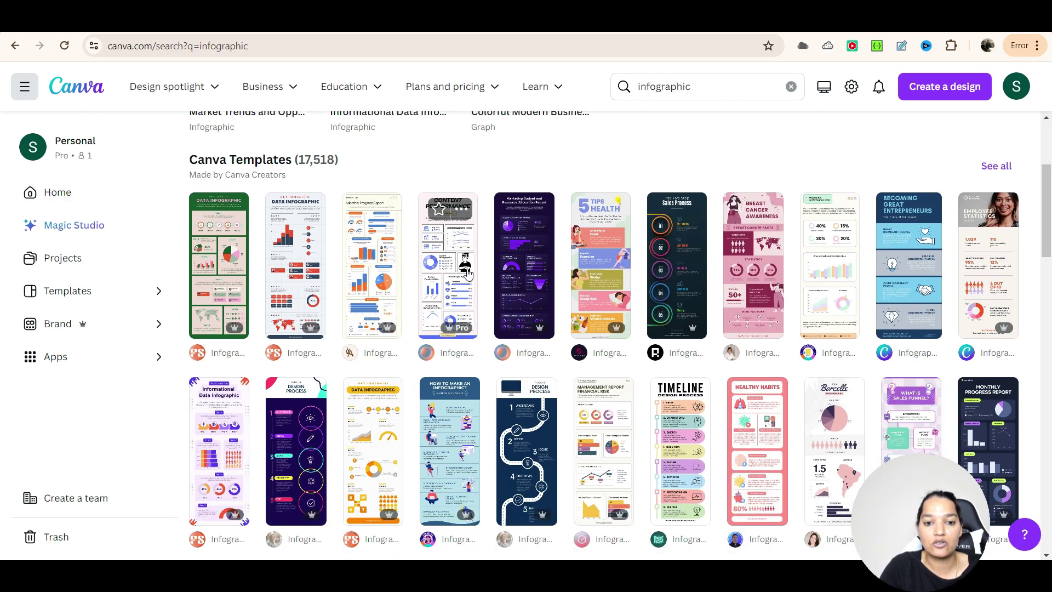
{"action": "scroll", "coordinate": [586, 288], "scroll_direction": "down", "scroll_amount": 1}
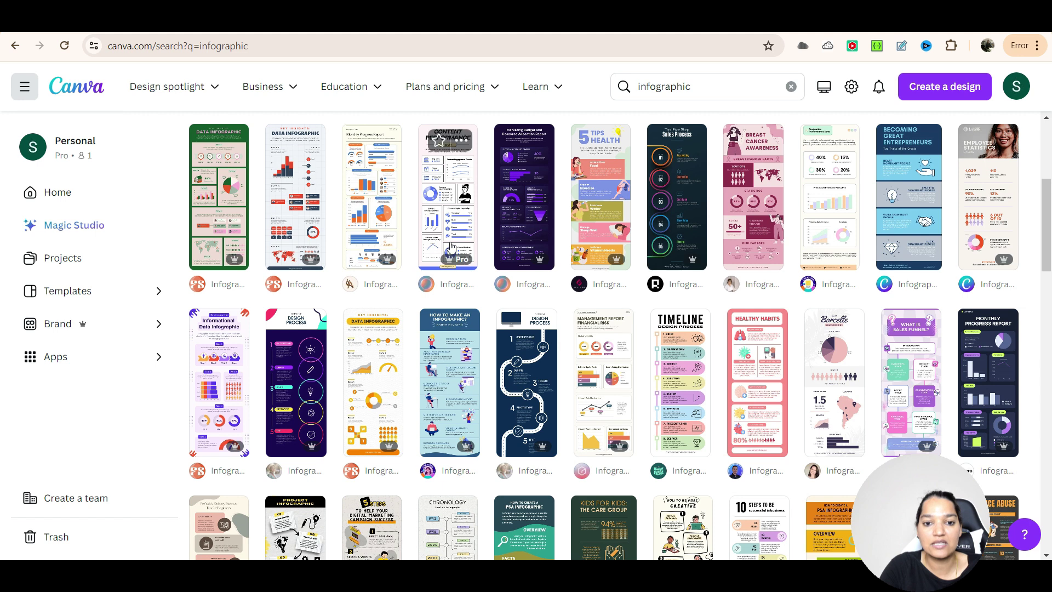
{"action": "scroll", "coordinate": [483, 289], "scroll_direction": "up", "scroll_amount": 1}
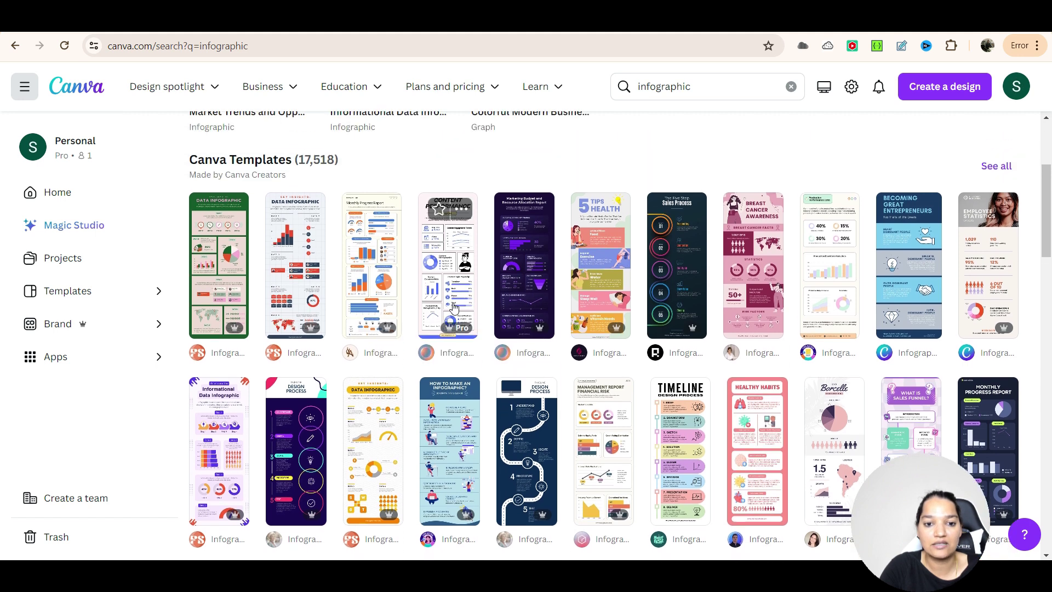
{"action": "scroll", "coordinate": [437, 297], "scroll_direction": "down", "scroll_amount": 2}
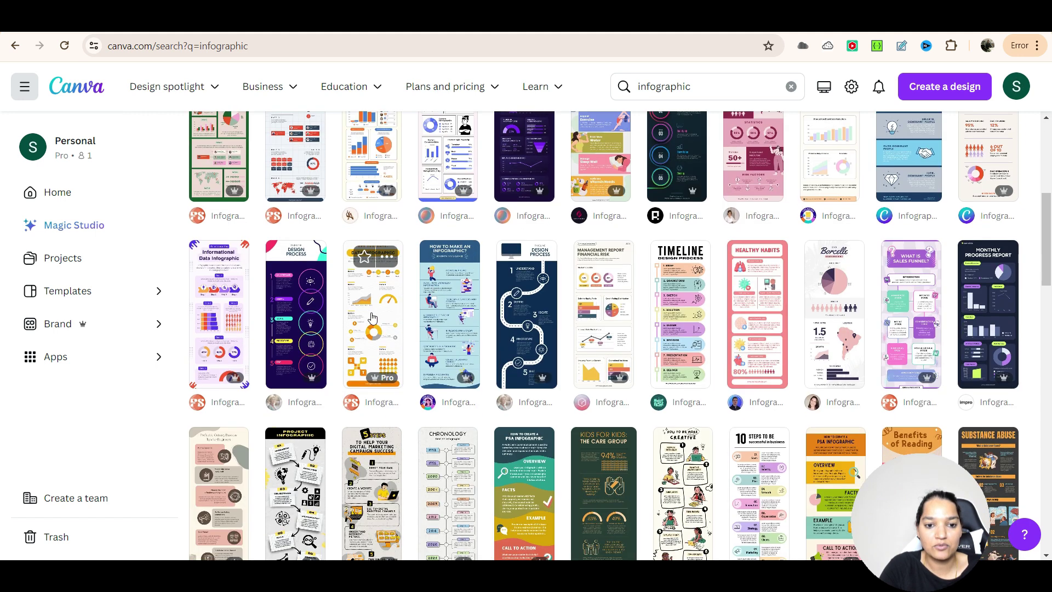
{"action": "scroll", "coordinate": [445, 329], "scroll_direction": "down", "scroll_amount": 3}
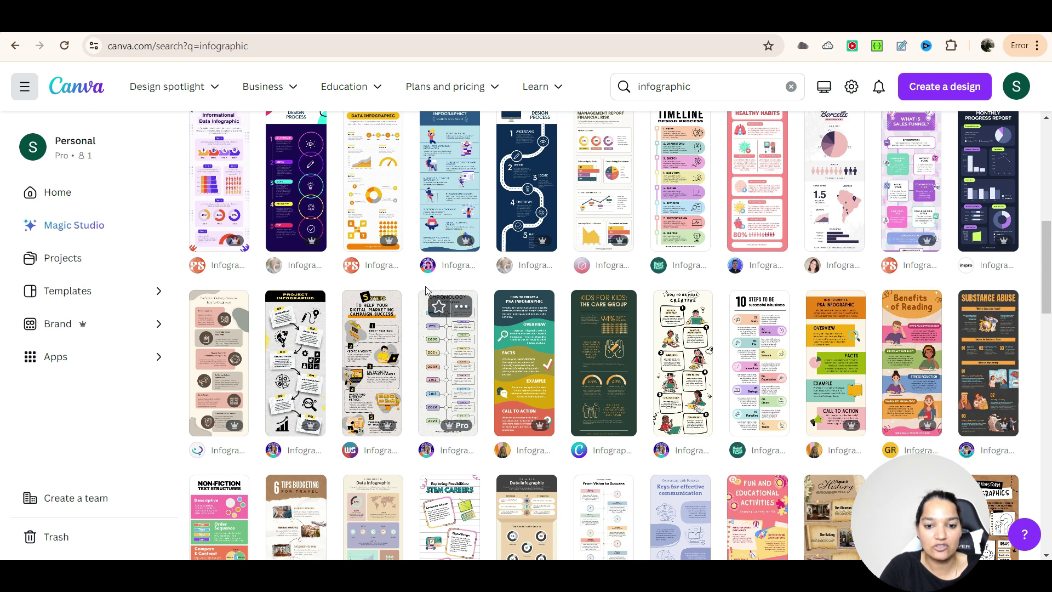
{"action": "scroll", "coordinate": [441, 313], "scroll_direction": "down", "scroll_amount": 2}
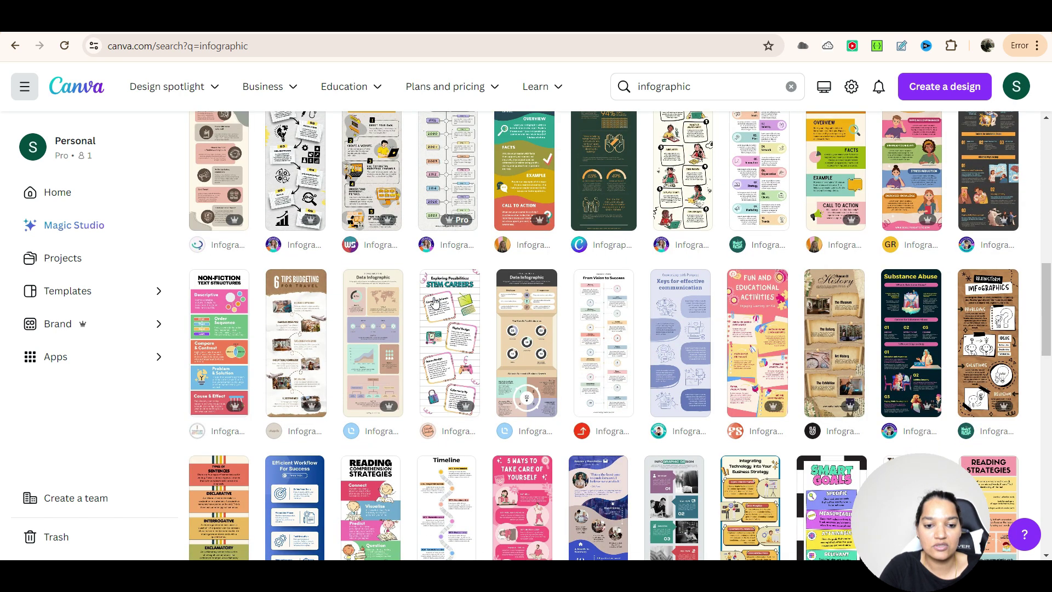
{"action": "scroll", "coordinate": [433, 301], "scroll_direction": "up", "scroll_amount": 5}
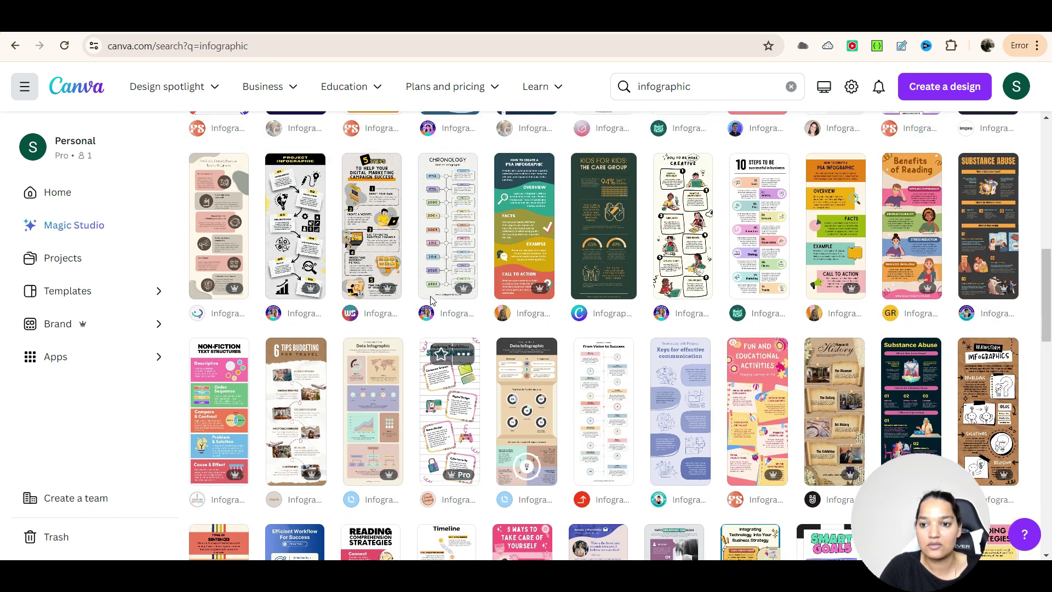
{"action": "scroll", "coordinate": [431, 301], "scroll_direction": "up", "scroll_amount": 1}
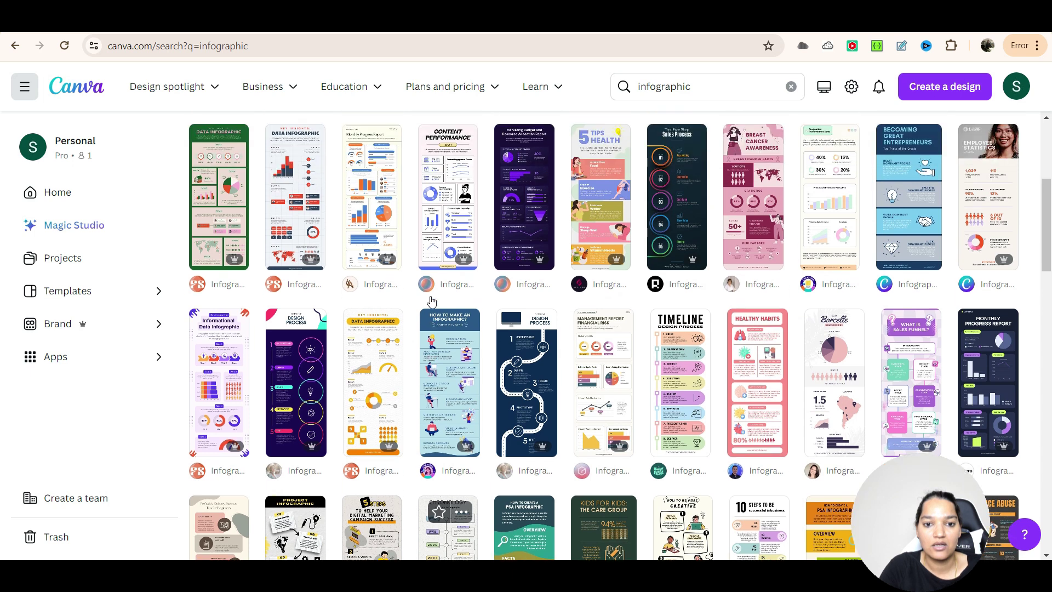
{"action": "left_click", "coordinate": [454, 232]}
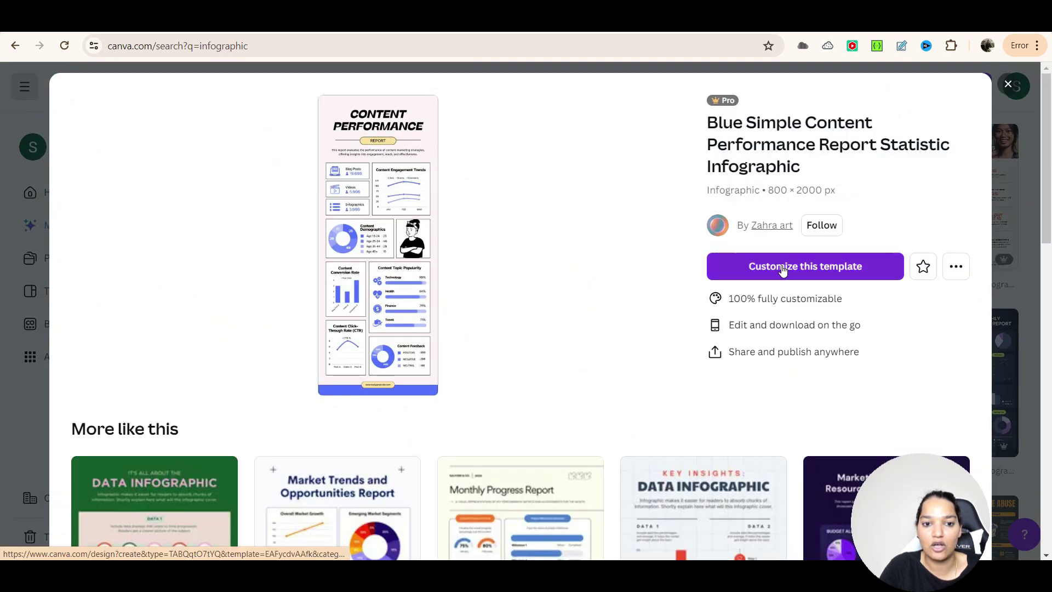
{"action": "left_click", "coordinate": [1008, 84]}
Refine the search to "infographic data" and open the Pink and Blue Hand Drawn Informational Infographic template for customizing
{"action": "left_click", "coordinate": [722, 90]}
{"action": "type", "text": "data"}
{"action": "key", "text": "Return"}
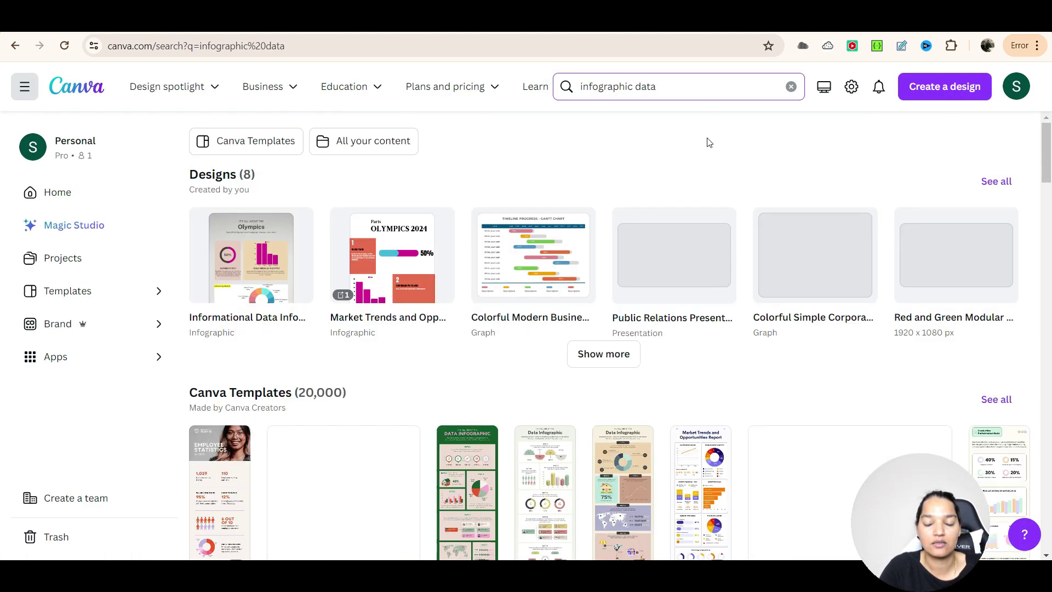
{"action": "scroll", "coordinate": [707, 140], "scroll_direction": "down", "scroll_amount": 5}
{"action": "left_click", "coordinate": [413, 300]}
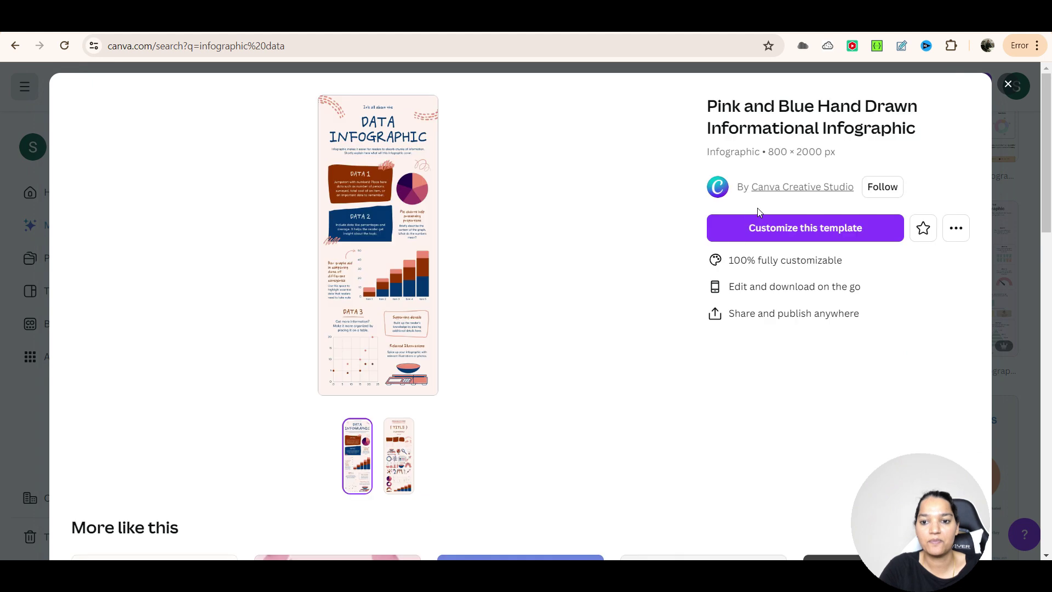
{"action": "left_click", "coordinate": [795, 234]}
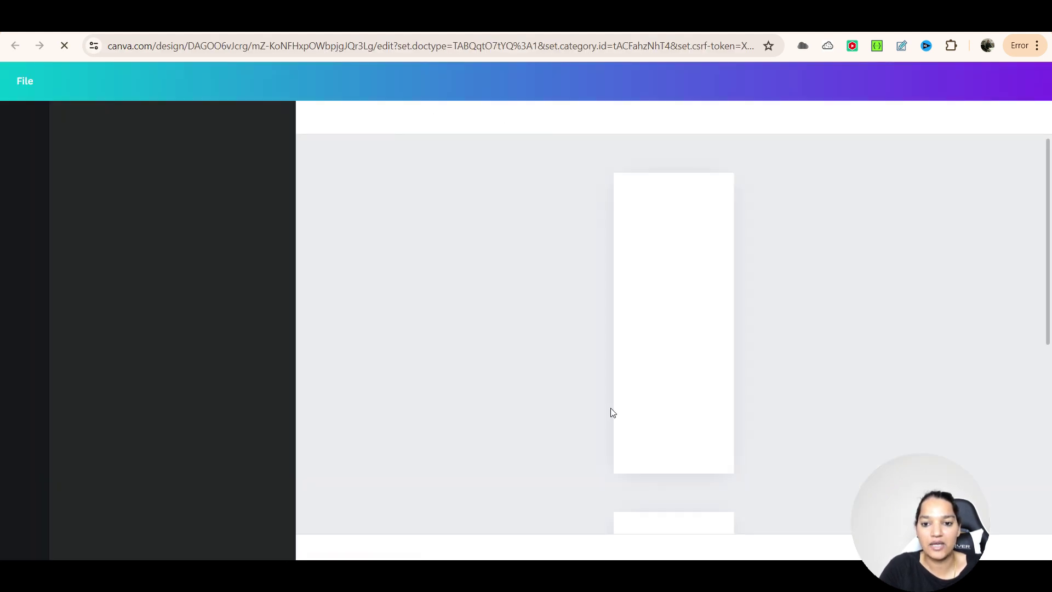
Review the template's two pages and delete page 2, the resource page
{"action": "scroll", "coordinate": [608, 352], "scroll_direction": "down", "scroll_amount": 4}
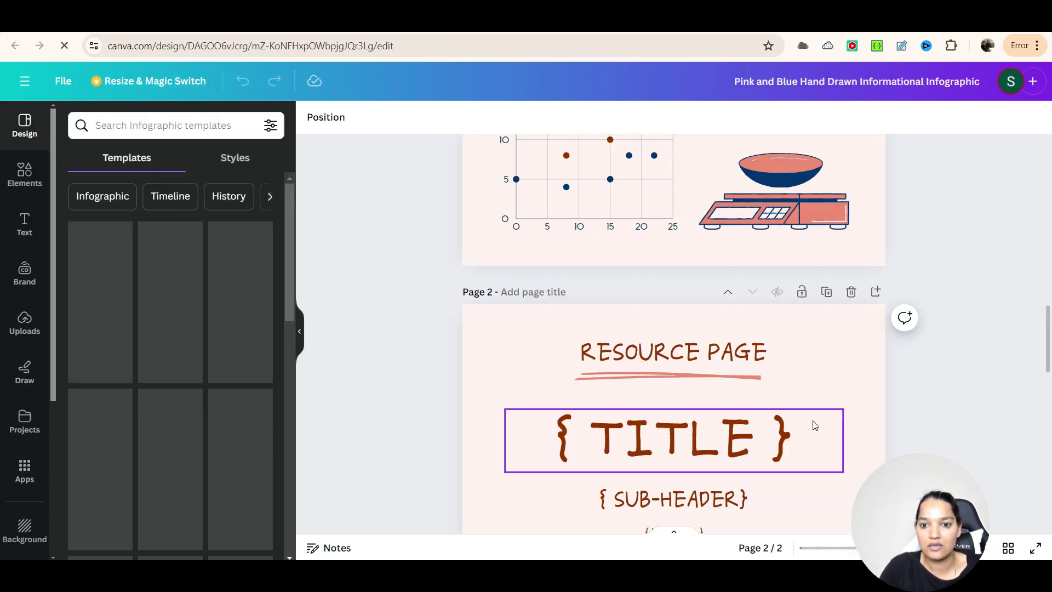
{"action": "scroll", "coordinate": [859, 298], "scroll_direction": "up", "scroll_amount": 10}
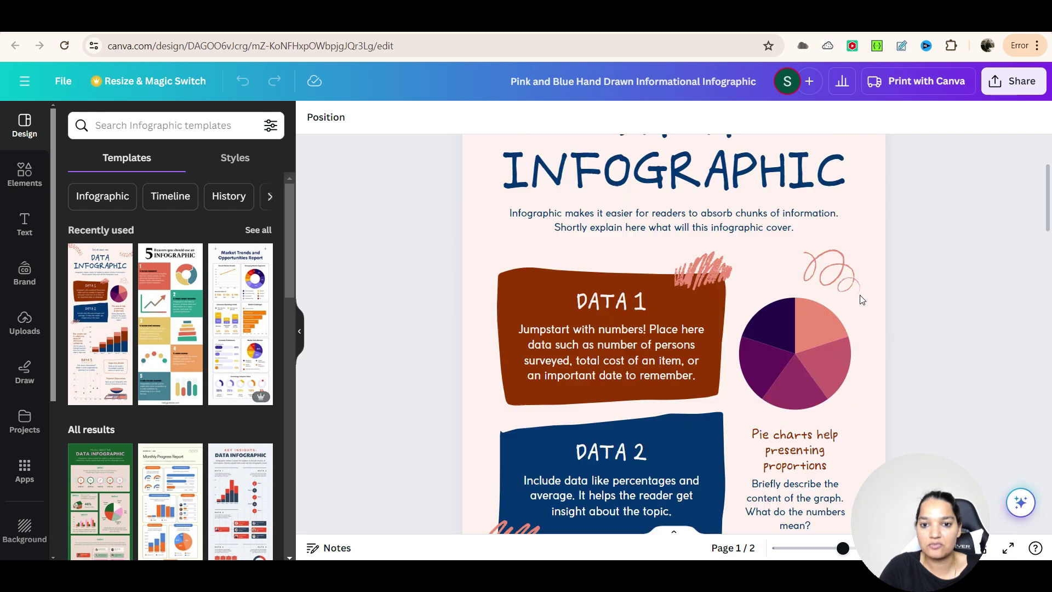
{"action": "scroll", "coordinate": [862, 300], "scroll_direction": "up", "scroll_amount": 3}
{"action": "scroll", "coordinate": [861, 298], "scroll_direction": "down", "scroll_amount": 15}
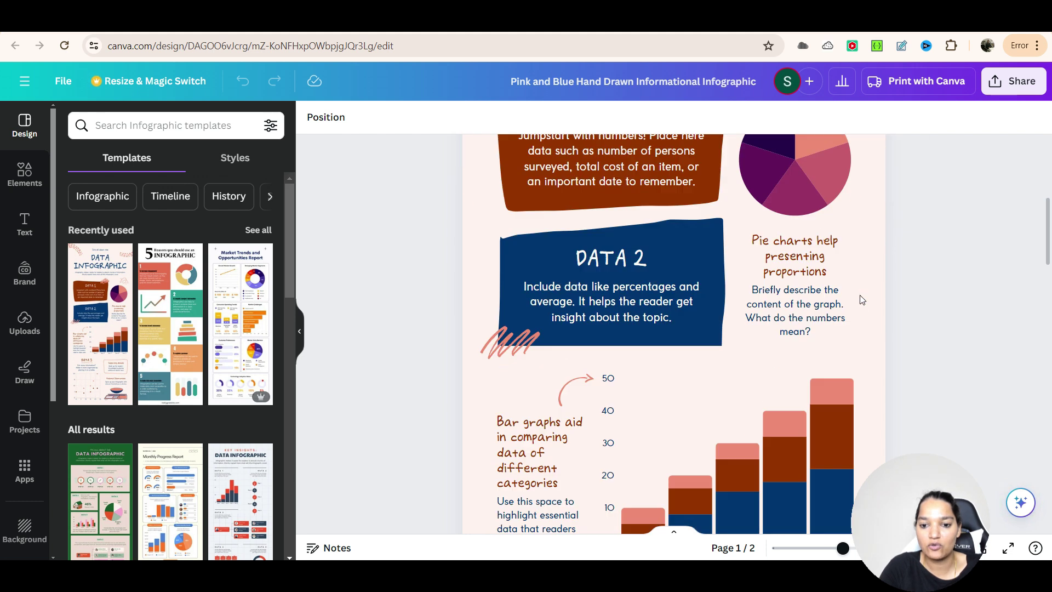
{"action": "scroll", "coordinate": [862, 299], "scroll_direction": "down", "scroll_amount": 4}
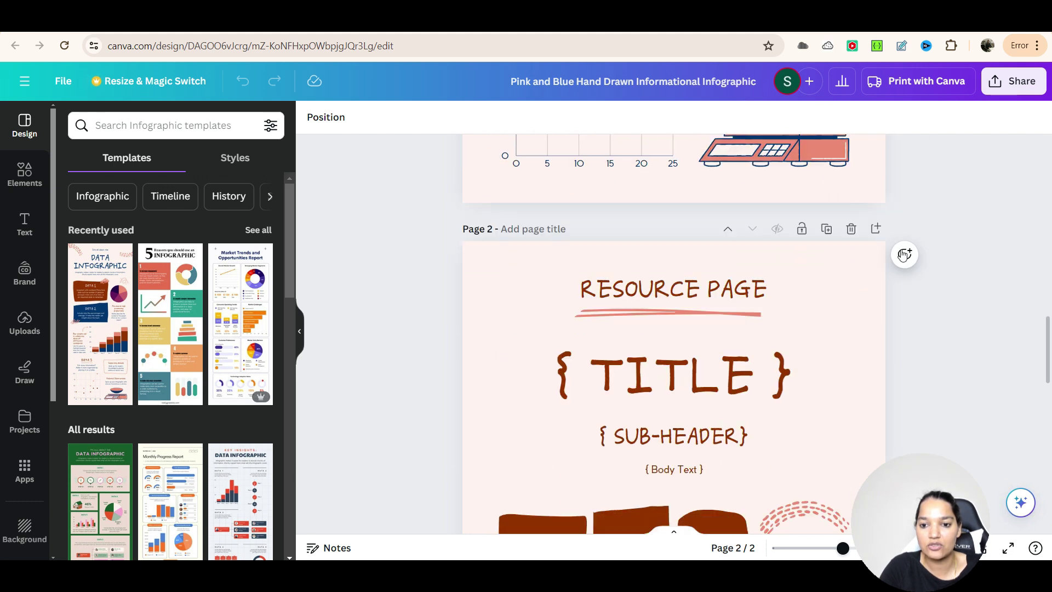
{"action": "left_click", "coordinate": [850, 235]}
{"action": "scroll", "coordinate": [888, 350], "scroll_direction": "up", "scroll_amount": 4}
{"action": "scroll", "coordinate": [889, 350], "scroll_direction": "up", "scroll_amount": 12}
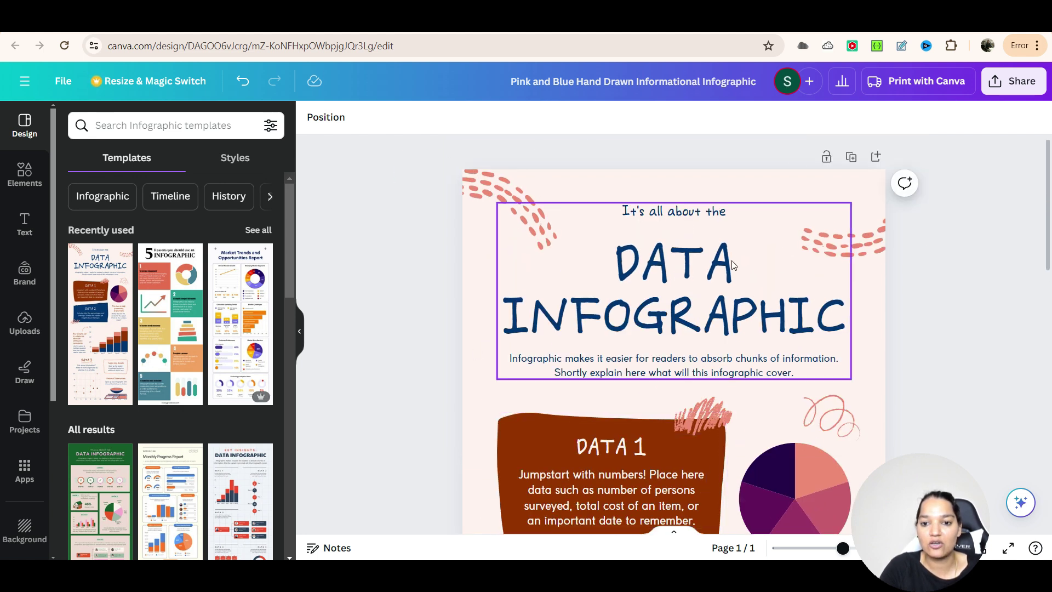
Examine the text formatting options for the "DATA INFOGRAPHIC" title and the color choices for the page background
{"action": "double_click", "coordinate": [695, 272]}
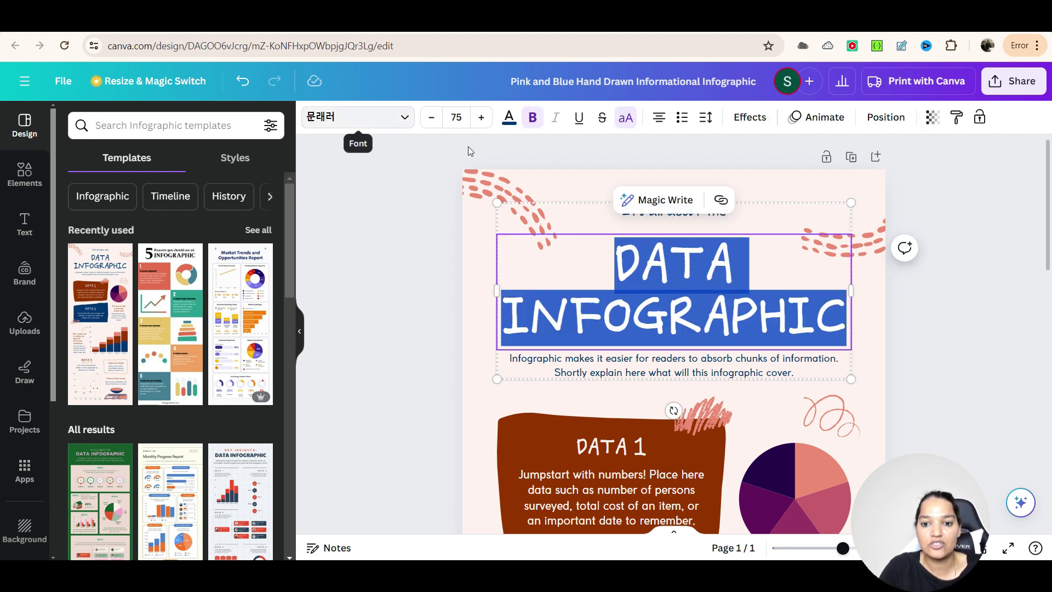
{"action": "left_click", "coordinate": [949, 335]}
{"action": "left_click", "coordinate": [557, 181]}
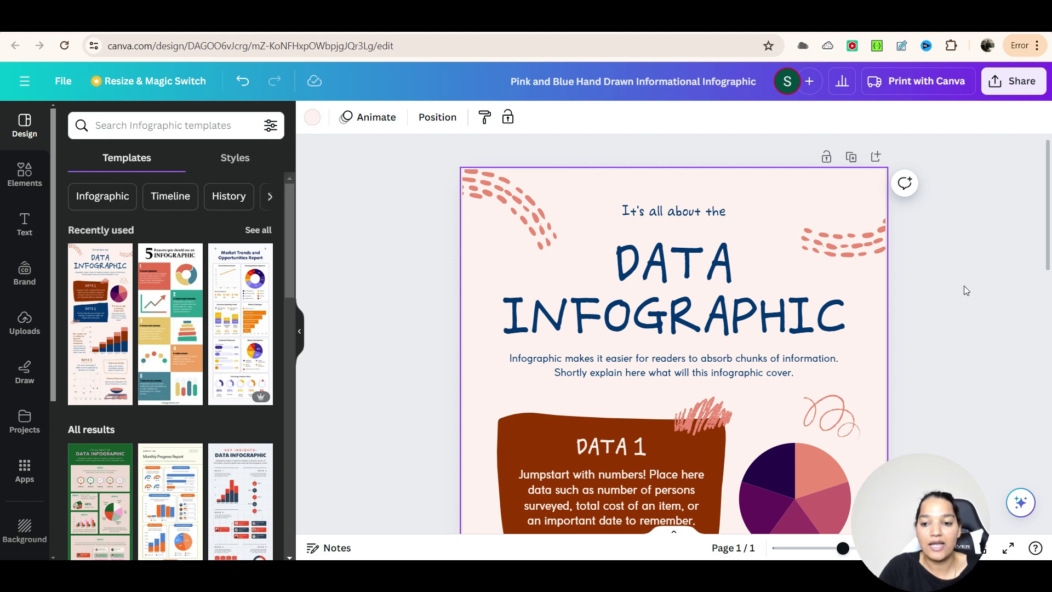
{"action": "scroll", "coordinate": [965, 285], "scroll_direction": "down", "scroll_amount": 2}
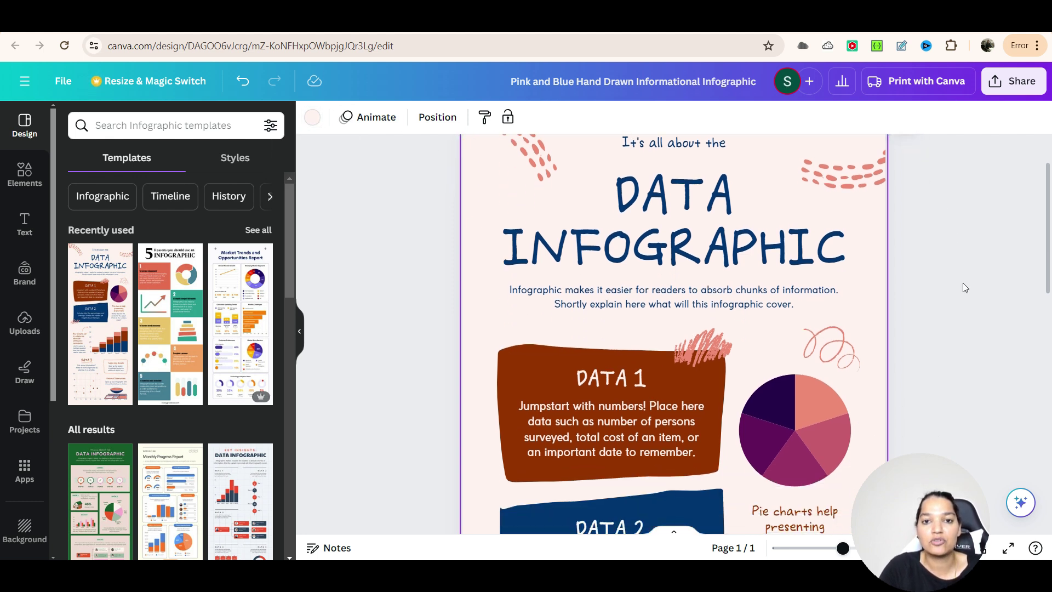
{"action": "scroll", "coordinate": [913, 285], "scroll_direction": "up", "scroll_amount": 2}
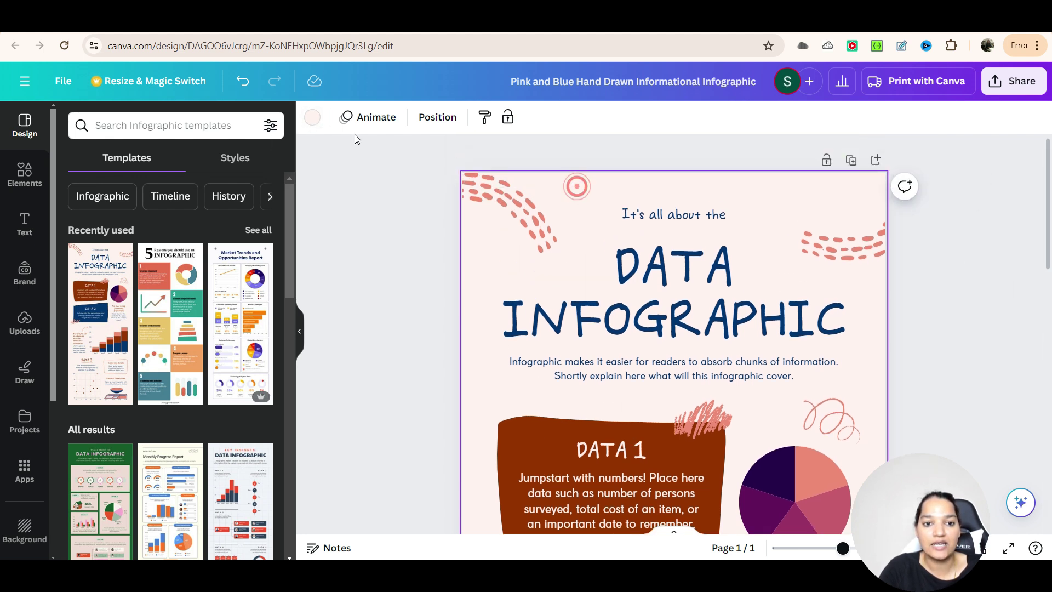
{"action": "left_click", "coordinate": [310, 118]}
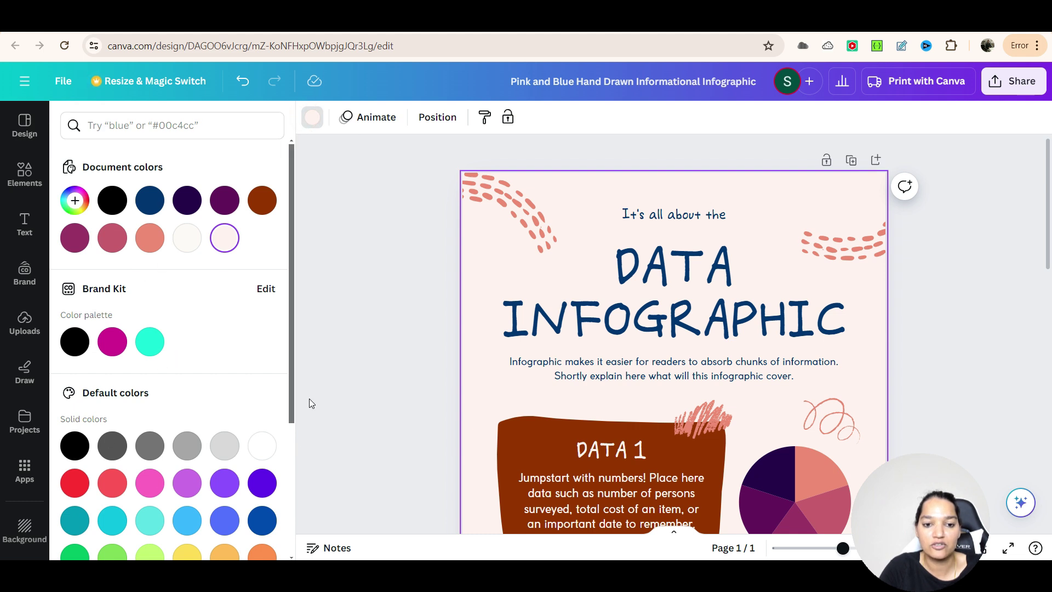
{"action": "left_click", "coordinate": [386, 307]}
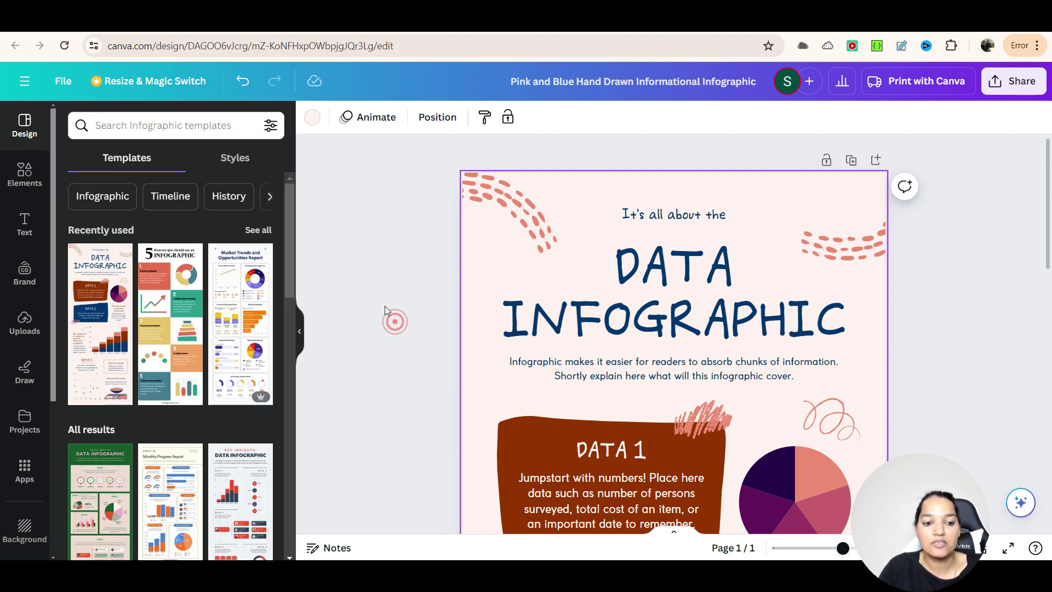
Apply the first Abstract image from Canva's Background app as the page background and check it down the whole page
{"action": "left_click", "coordinate": [24, 468]}
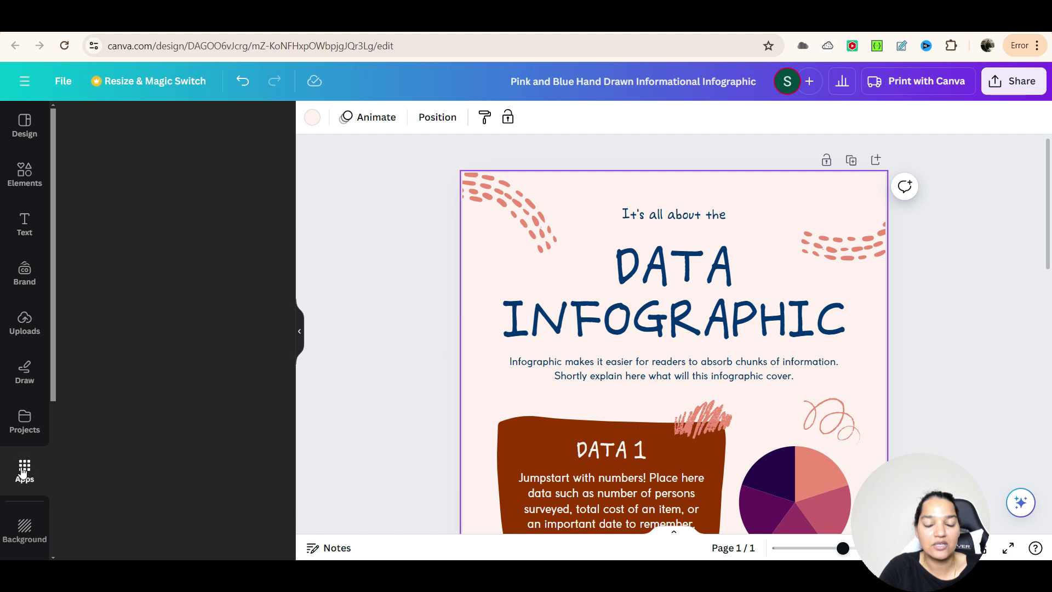
{"action": "scroll", "coordinate": [101, 448], "scroll_direction": "down", "scroll_amount": 7}
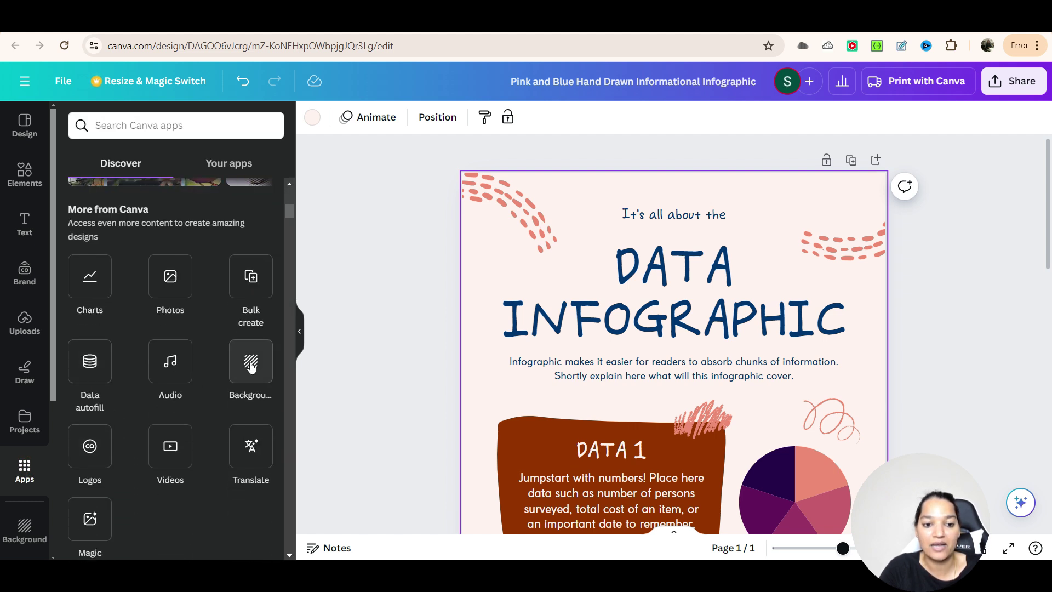
{"action": "left_click", "coordinate": [250, 366]}
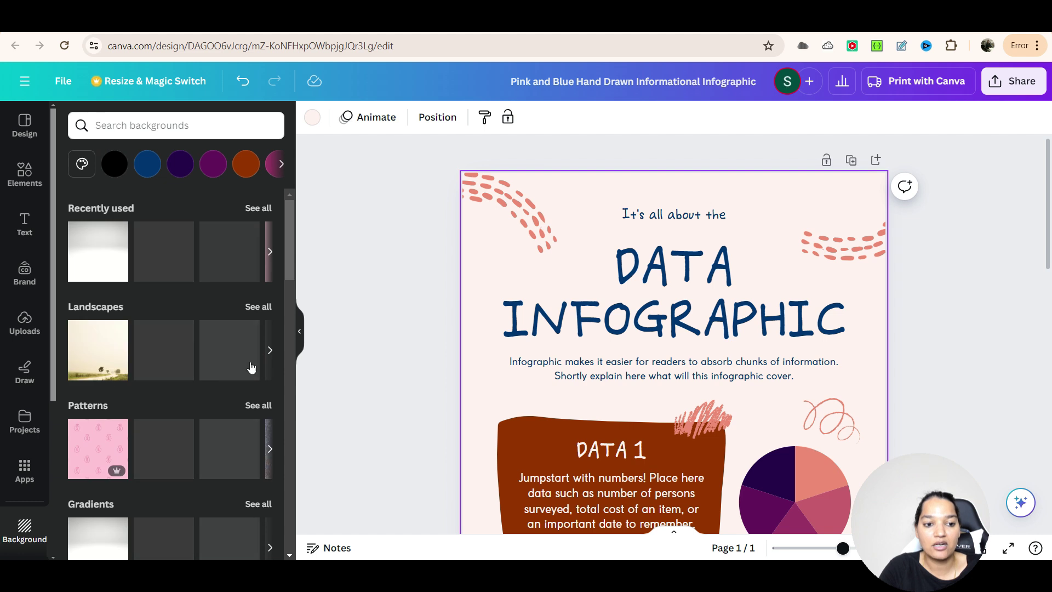
{"action": "scroll", "coordinate": [175, 471], "scroll_direction": "down", "scroll_amount": 5}
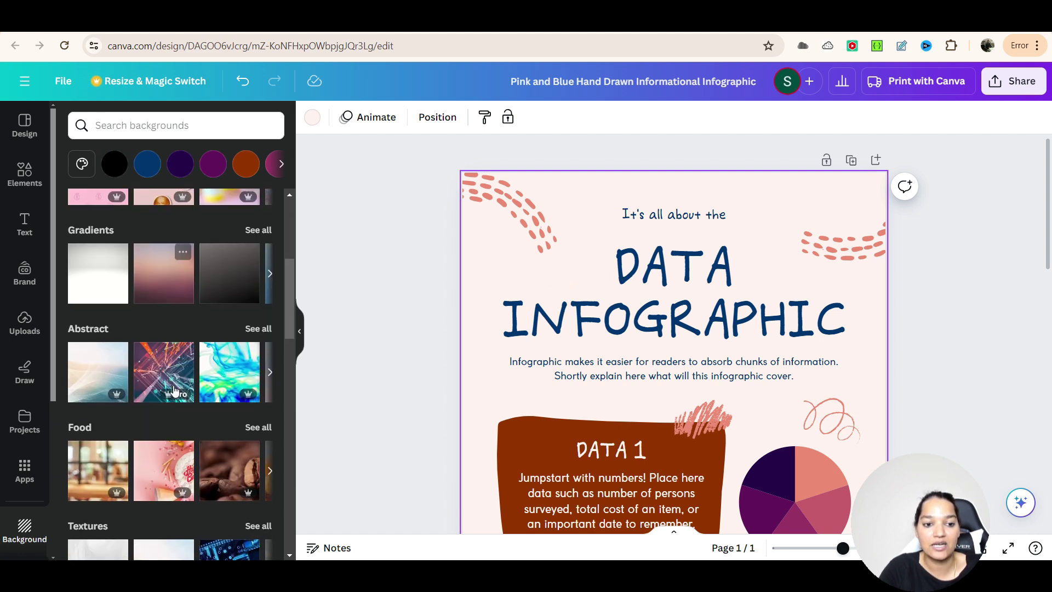
{"action": "left_click", "coordinate": [100, 361]}
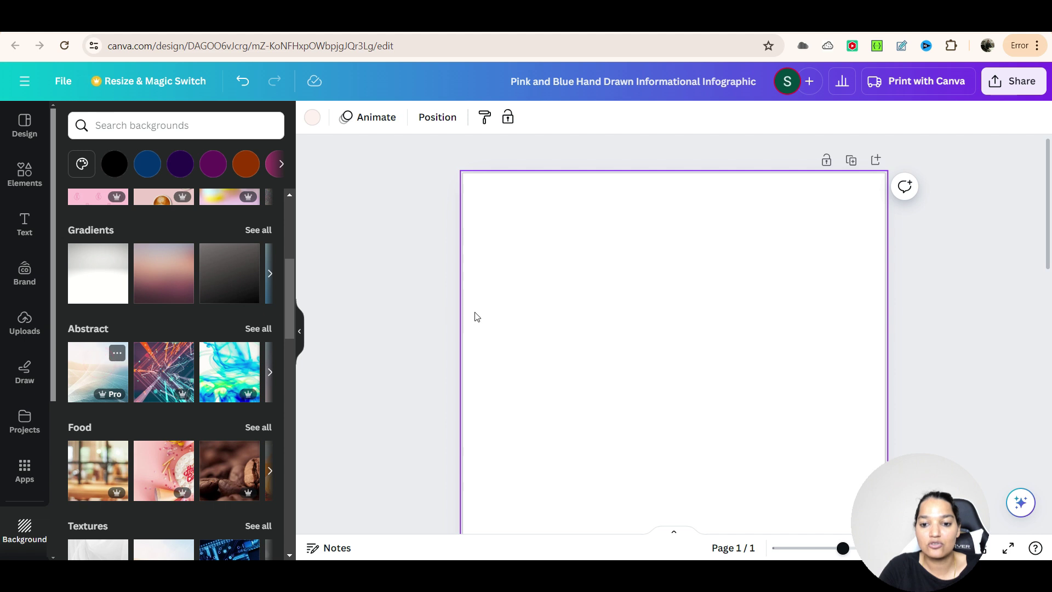
{"action": "scroll", "coordinate": [660, 388], "scroll_direction": "down", "scroll_amount": 9}
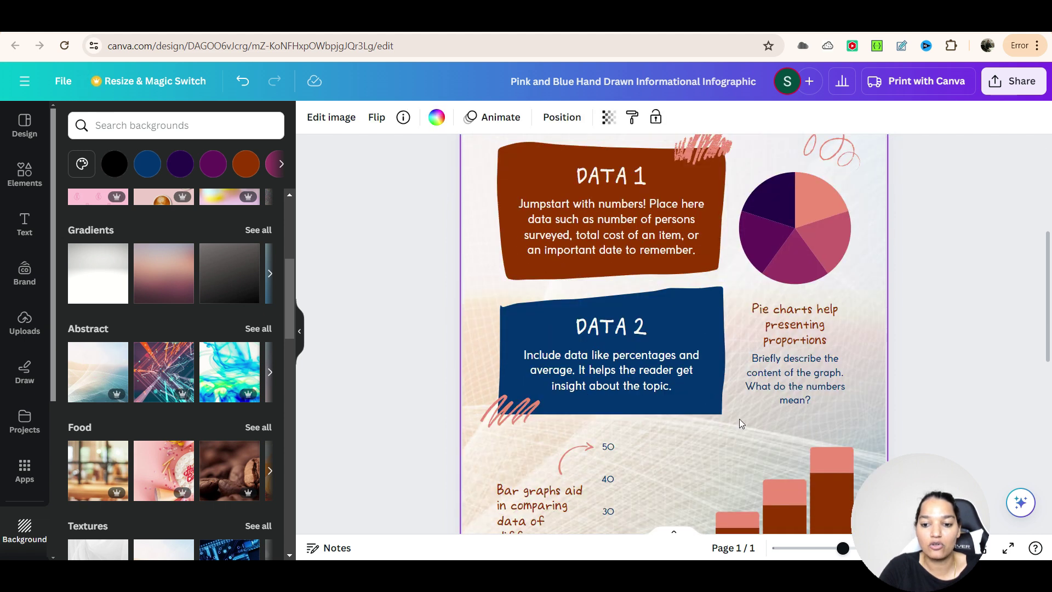
{"action": "scroll", "coordinate": [736, 415], "scroll_direction": "down", "scroll_amount": 6}
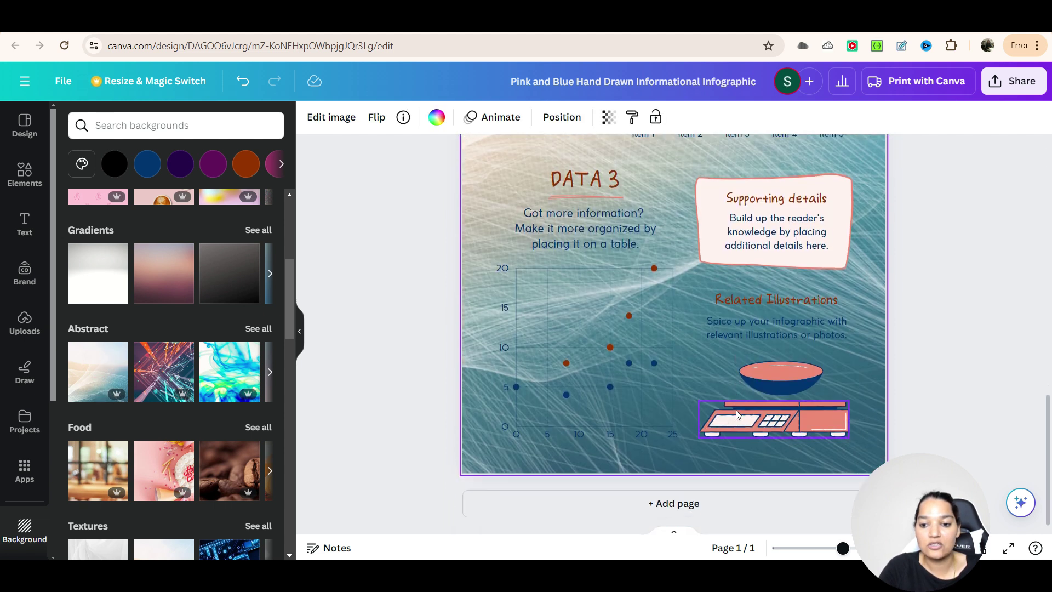
Try the autumn leaves image from the Nature backgrounds as the page background and check it across the page
{"action": "scroll", "coordinate": [137, 408], "scroll_direction": "down", "scroll_amount": 4}
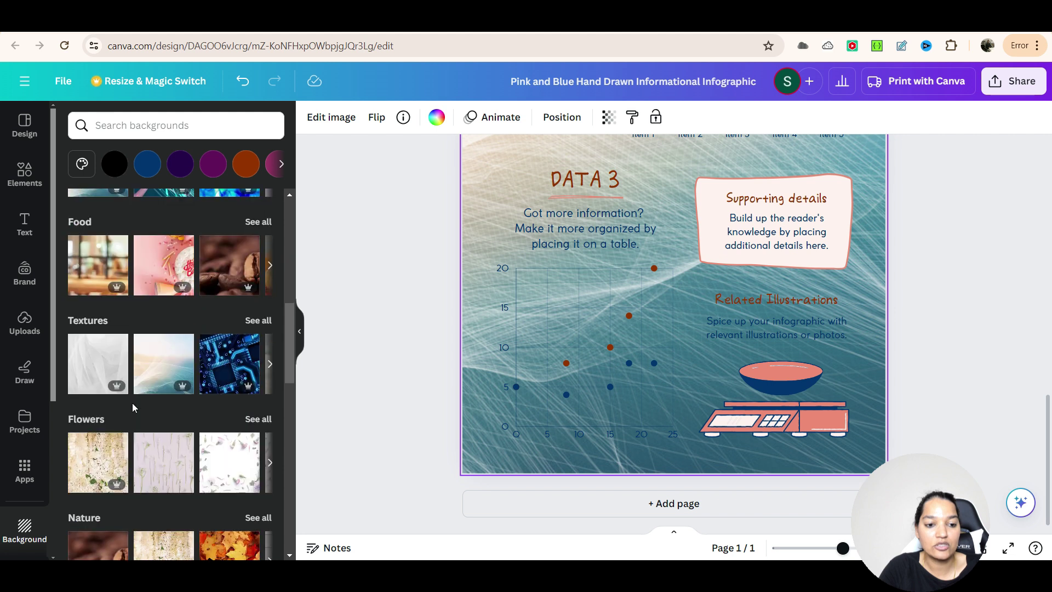
{"action": "scroll", "coordinate": [143, 434], "scroll_direction": "down", "scroll_amount": 3}
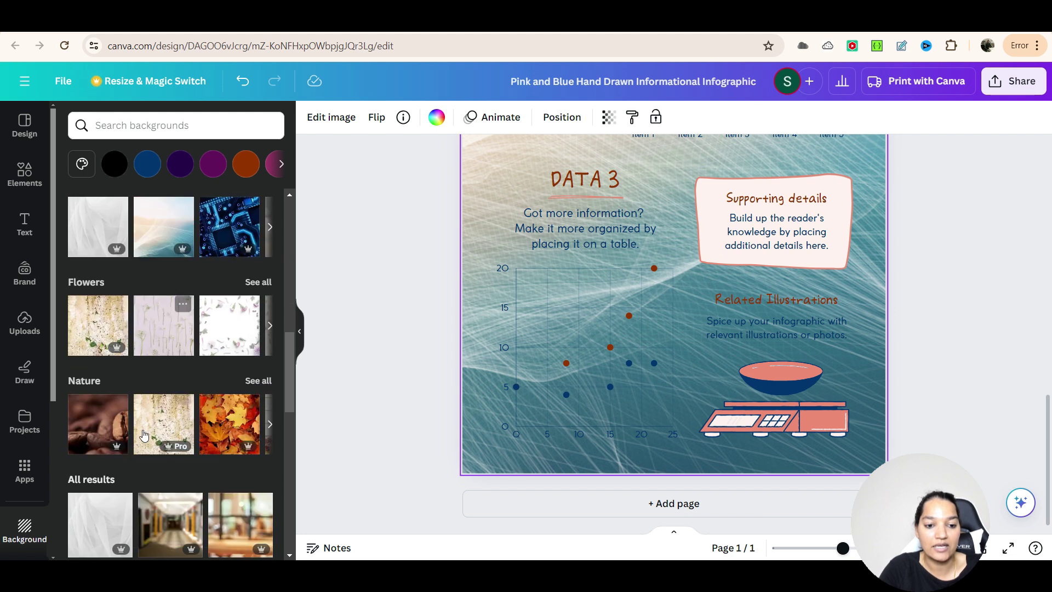
{"action": "left_click", "coordinate": [246, 406]}
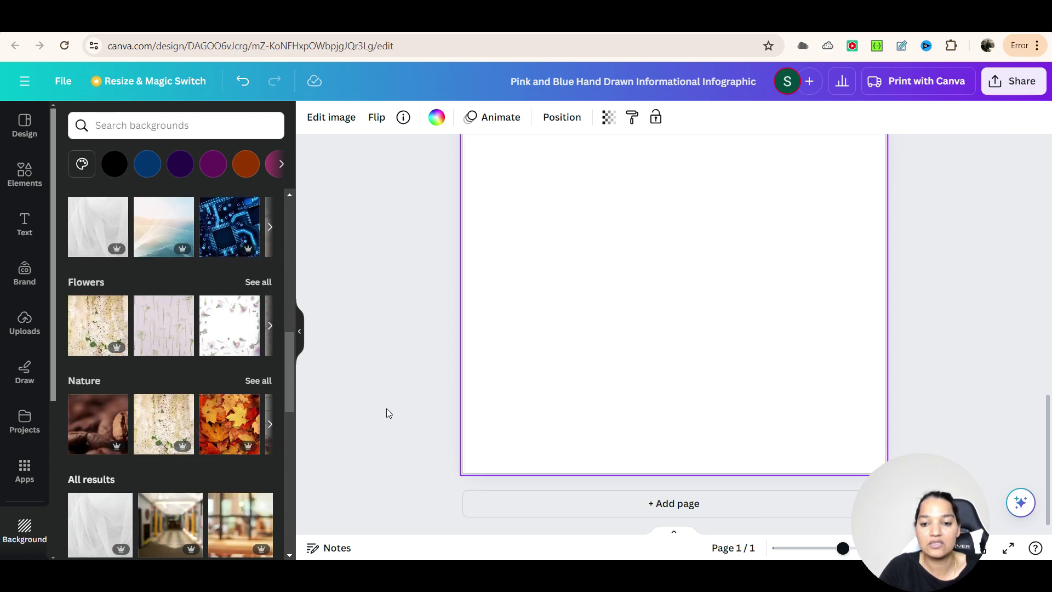
{"action": "scroll", "coordinate": [822, 328], "scroll_direction": "up", "scroll_amount": 10}
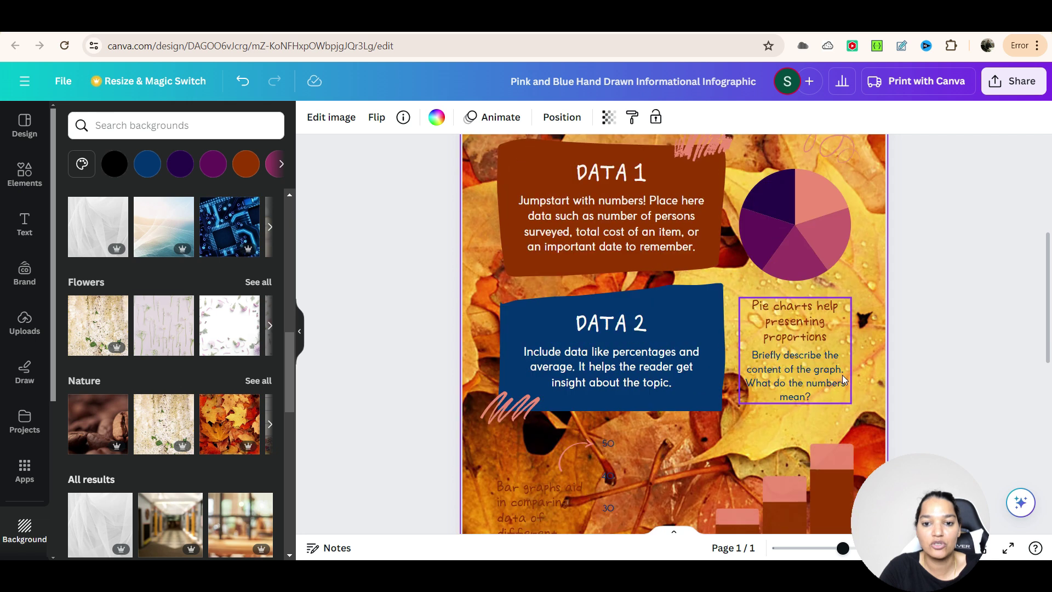
{"action": "scroll", "coordinate": [844, 380], "scroll_direction": "up", "scroll_amount": 3}
Apply the second Textures image, the pale blue and orange one, as the page background
{"action": "scroll", "coordinate": [175, 408], "scroll_direction": "up", "scroll_amount": 3}
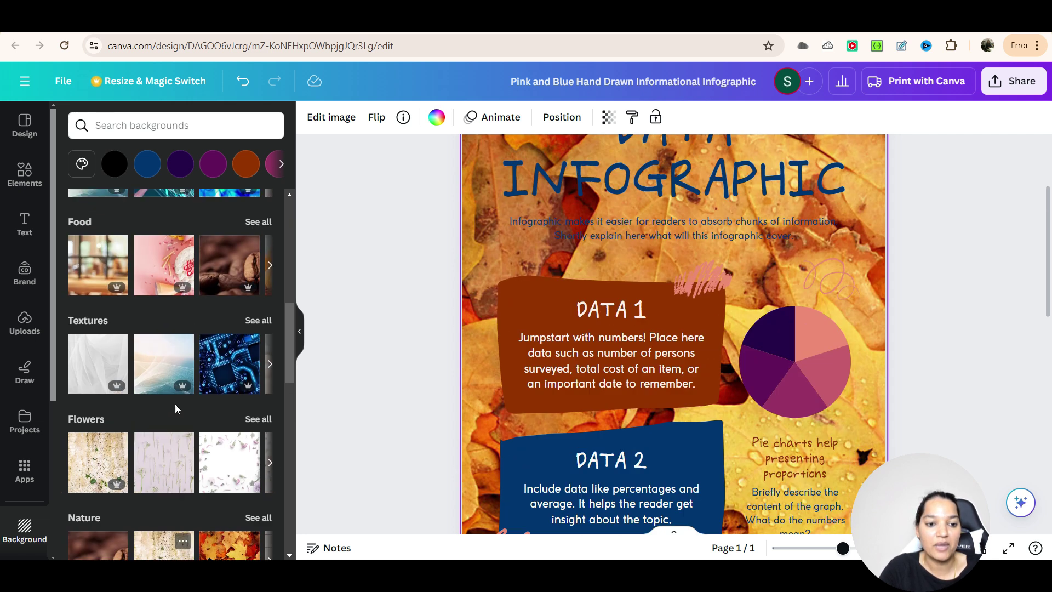
{"action": "left_click", "coordinate": [156, 357]}
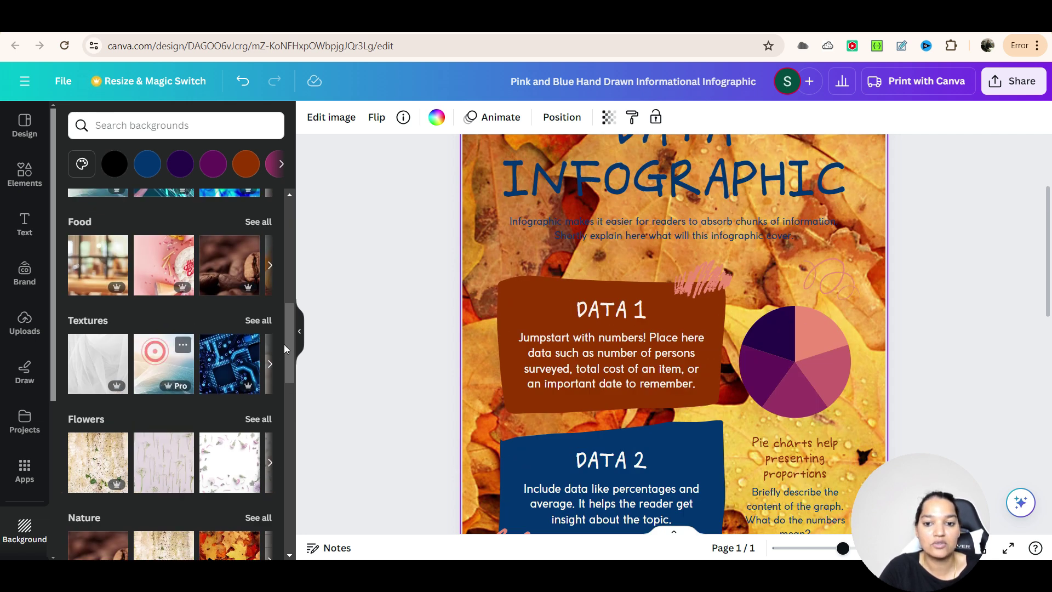
{"action": "scroll", "coordinate": [759, 265], "scroll_direction": "up", "scroll_amount": 3}
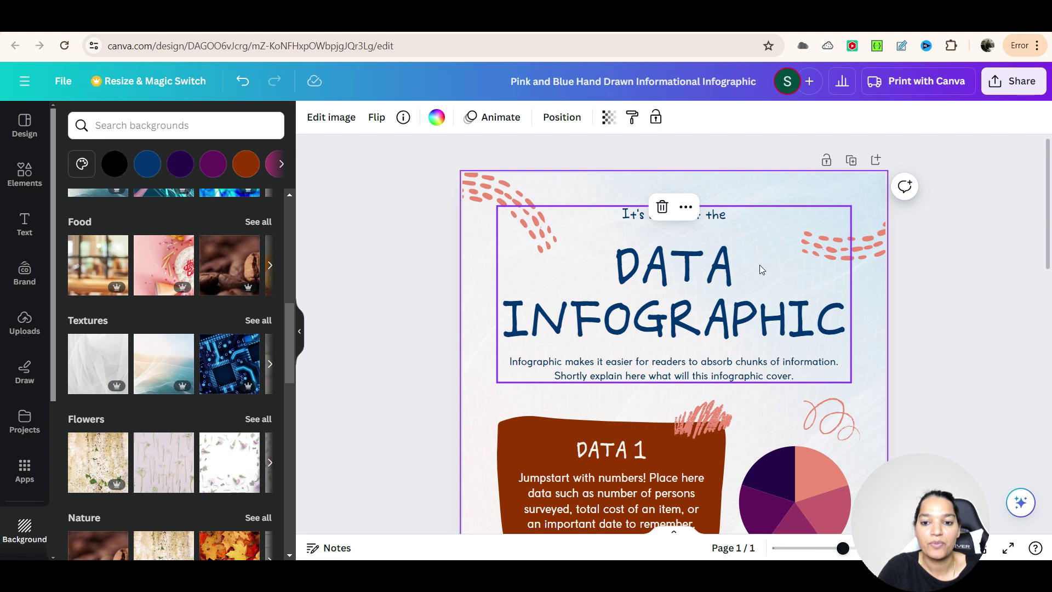
Replace the "DATA INFOGRAPHIC" title with "OLYMPICS" and "2024" on two lines
{"action": "left_click", "coordinate": [683, 290]}
{"action": "double_click", "coordinate": [672, 285]}
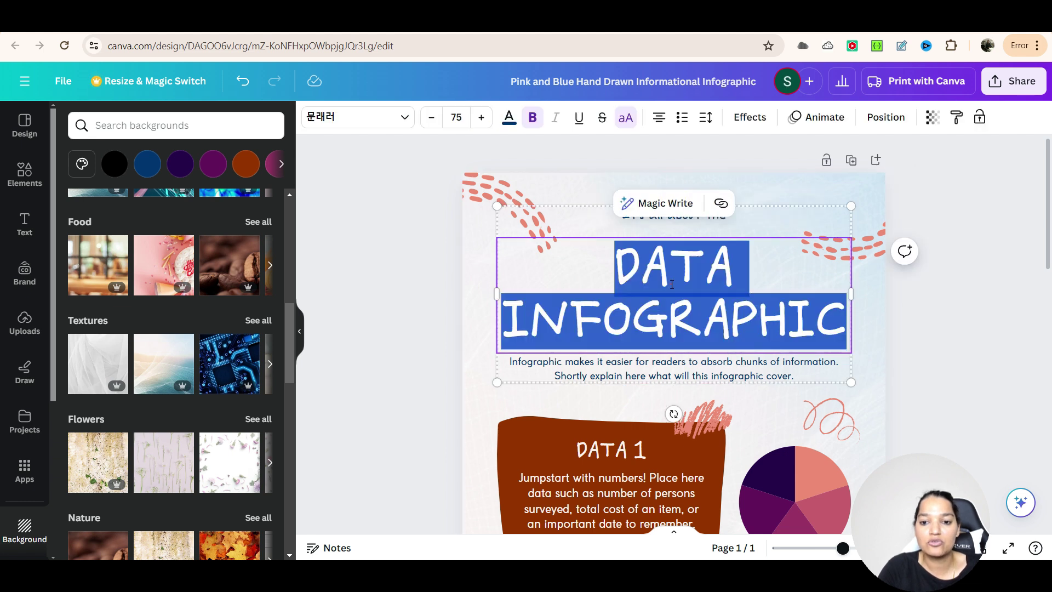
{"action": "type", "text": "OLYMPICS"}
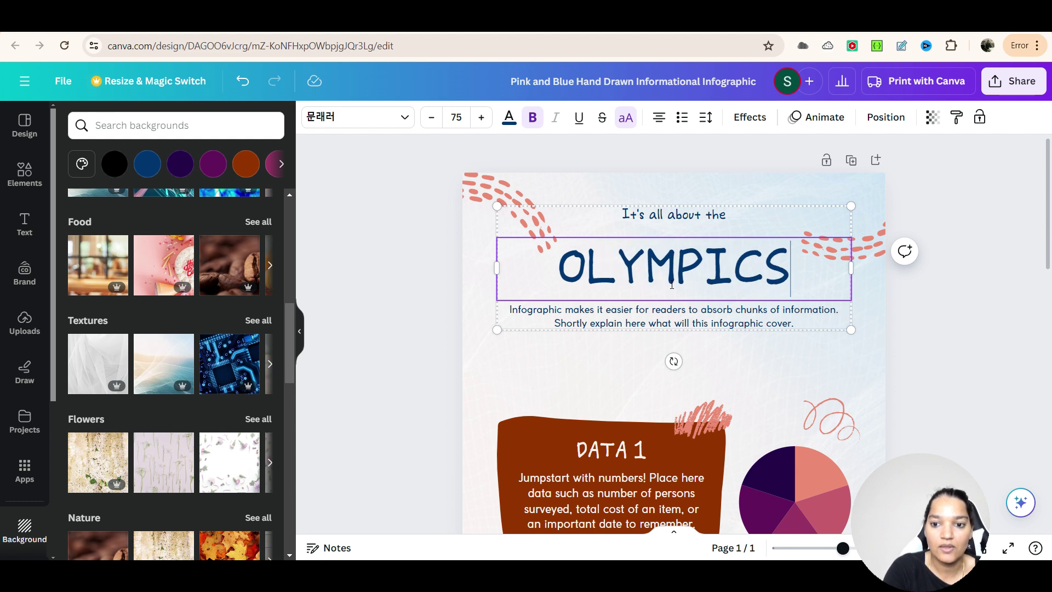
{"action": "key", "text": "Return"}
{"action": "type", "text": "2024"}
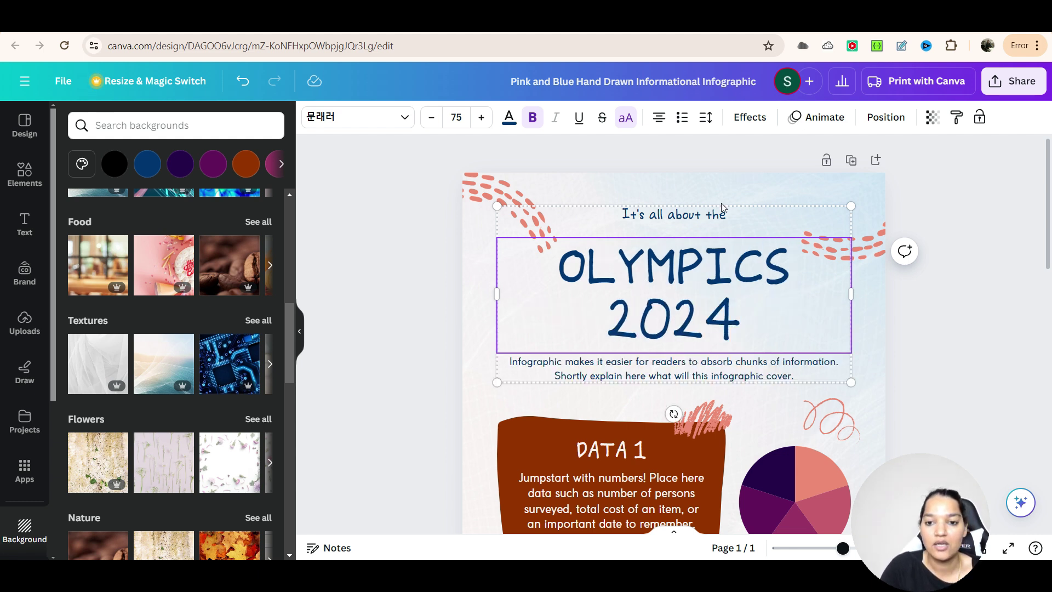
Change the "It's all about the" line above the title to "Paris" and increase its font size to 35
{"action": "double_click", "coordinate": [671, 215]}
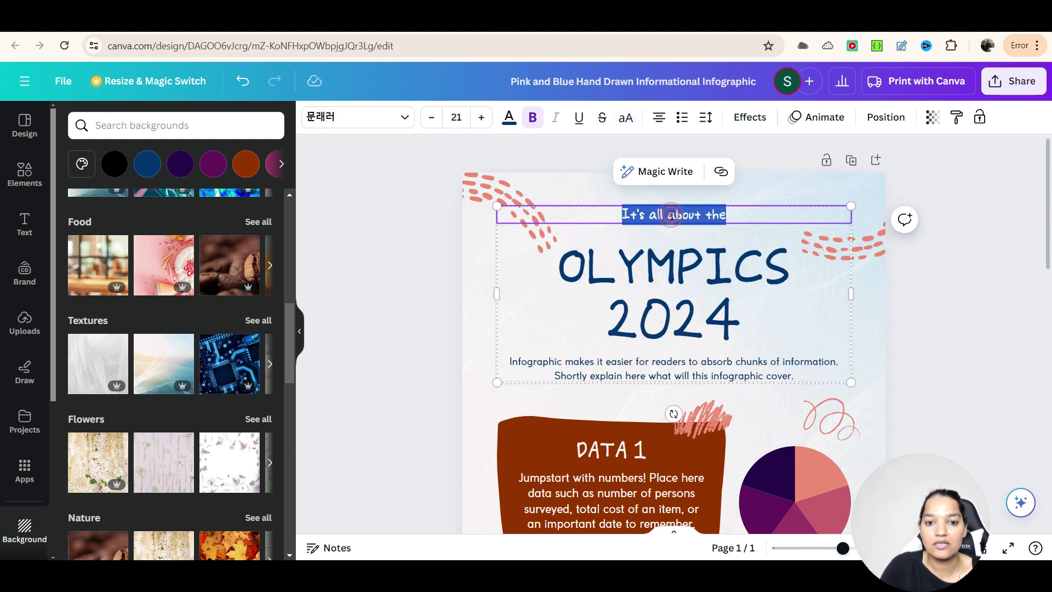
{"action": "type", "text": "Paris"}
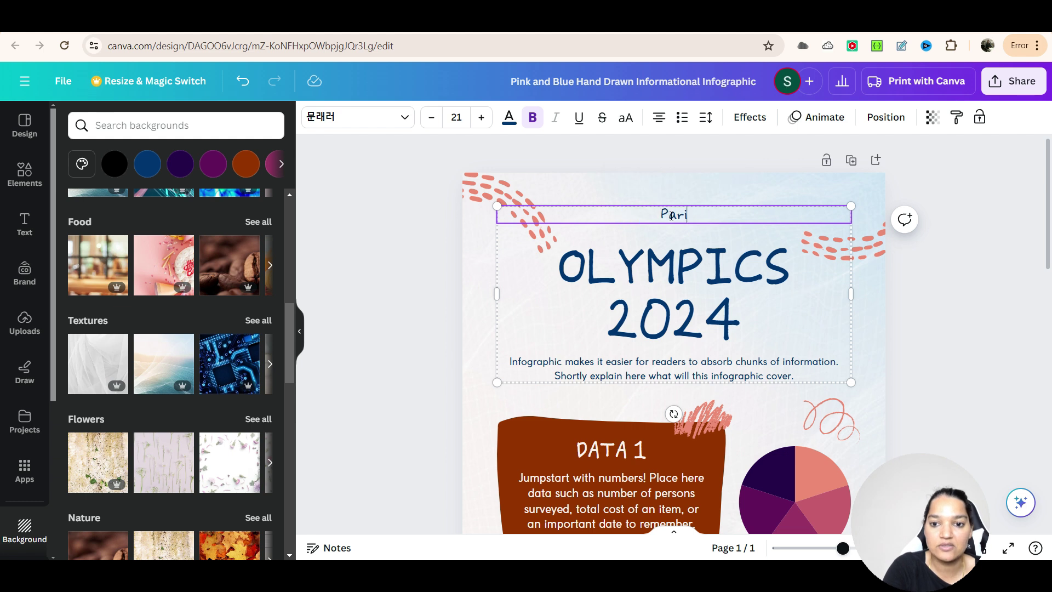
{"action": "double_click", "coordinate": [671, 216]}
{"action": "left_click", "coordinate": [481, 118]}
{"action": "left_click", "coordinate": [482, 117]}
{"action": "left_click", "coordinate": [481, 117]}
{"action": "left_click", "coordinate": [482, 117]}
{"action": "left_click", "coordinate": [482, 117]}
{"action": "left_click", "coordinate": [482, 117]}
{"action": "left_click", "coordinate": [482, 117]}
{"action": "left_click", "coordinate": [481, 118]}
{"action": "left_click", "coordinate": [482, 118]}
{"action": "left_click", "coordinate": [482, 117]}
{"action": "left_click", "coordinate": [482, 117]}
{"action": "left_click", "coordinate": [481, 117]}
{"action": "left_click", "coordinate": [482, 117]}
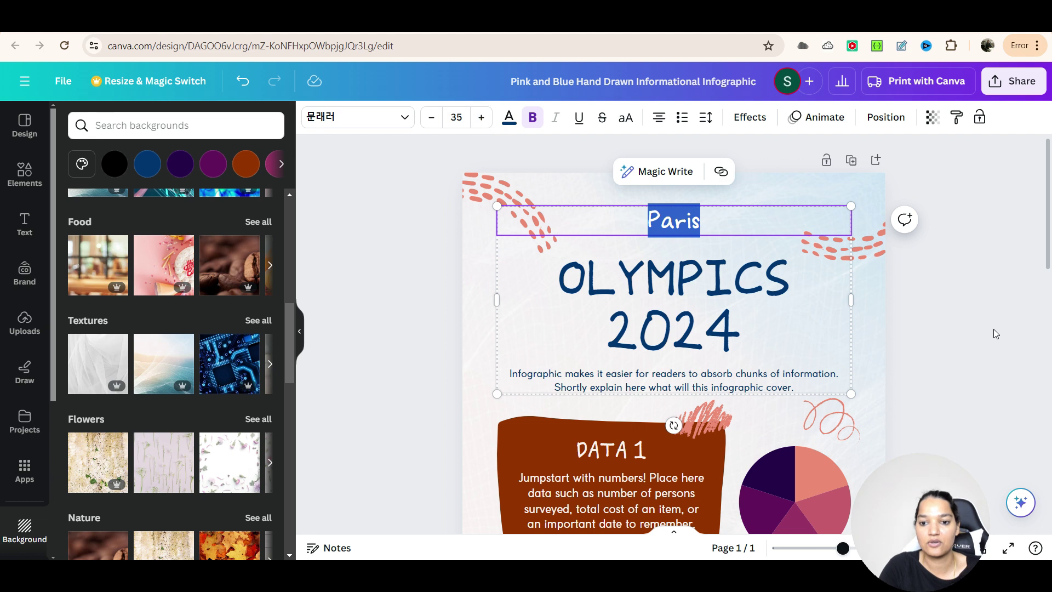
{"action": "left_click", "coordinate": [733, 244]}
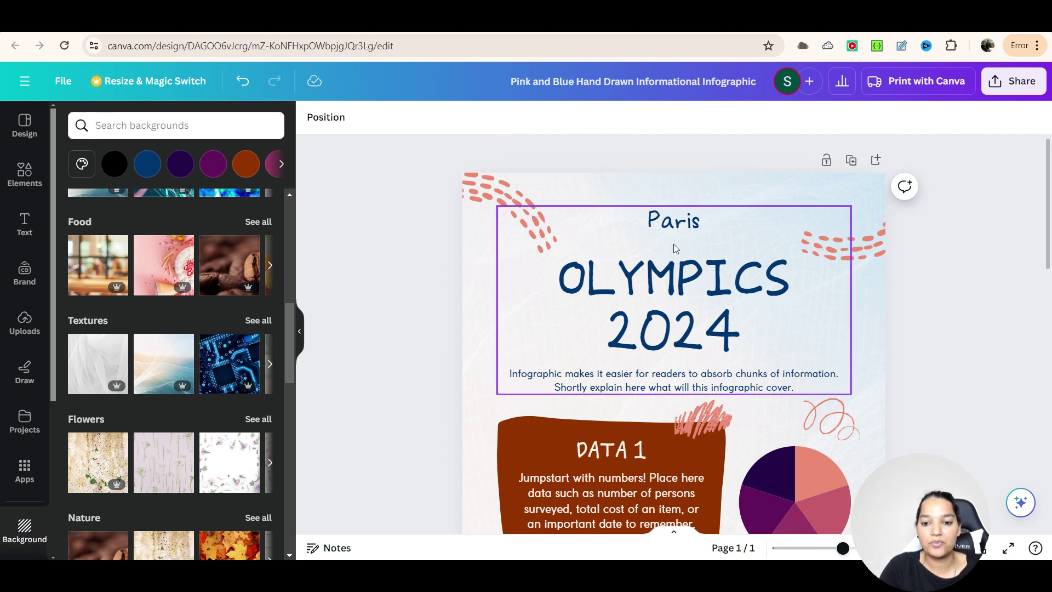
Replace the description under the title with "we will be sharing facts and stats about Olympics 2024 in this infographic."
{"action": "double_click", "coordinate": [625, 387]}
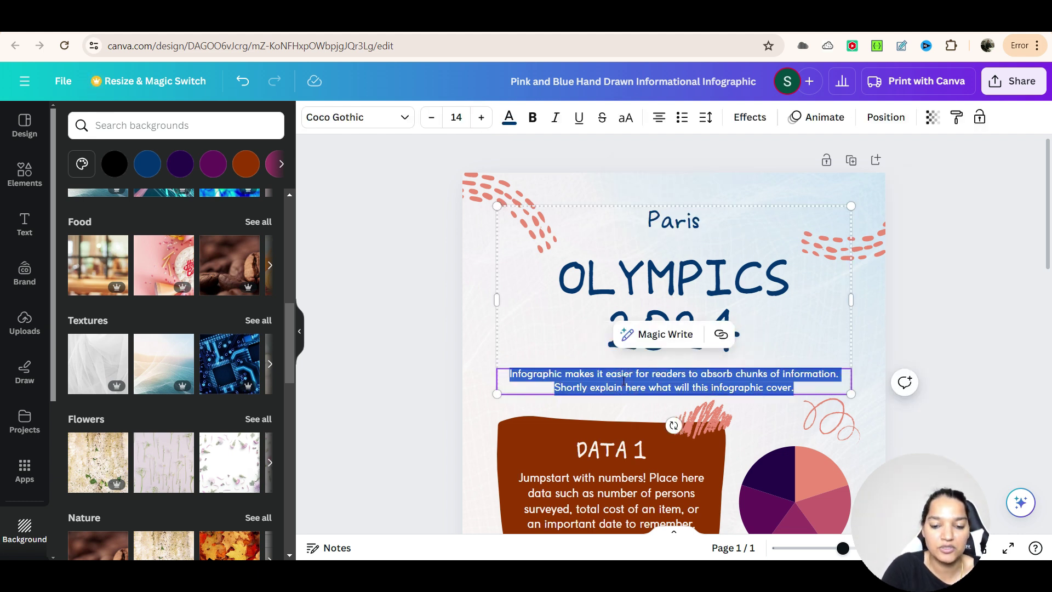
{"action": "type", "text": "we will be sharing"}
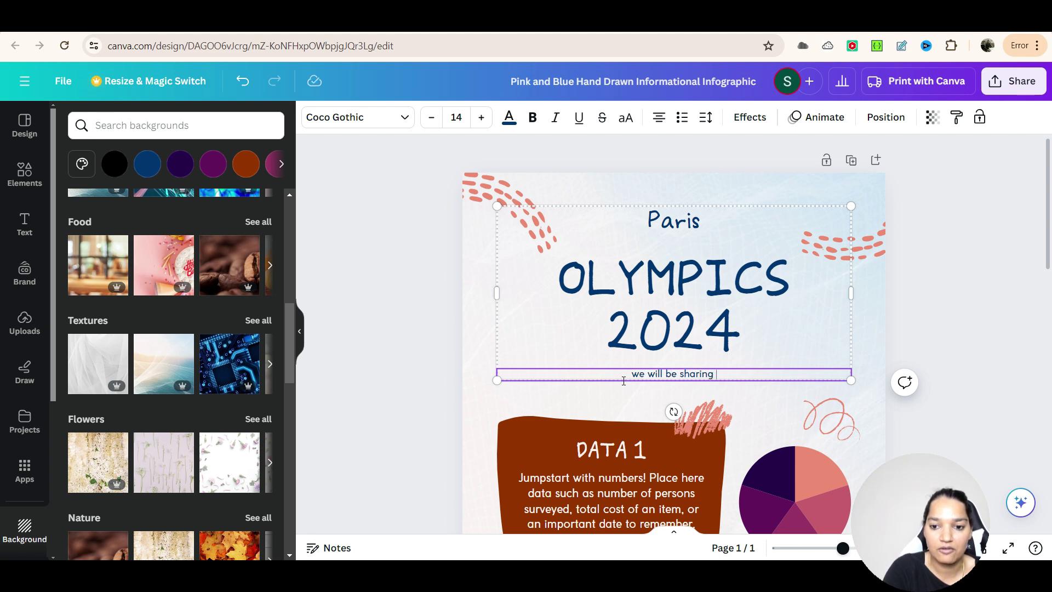
{"action": "type", "text": "d stats abu"}
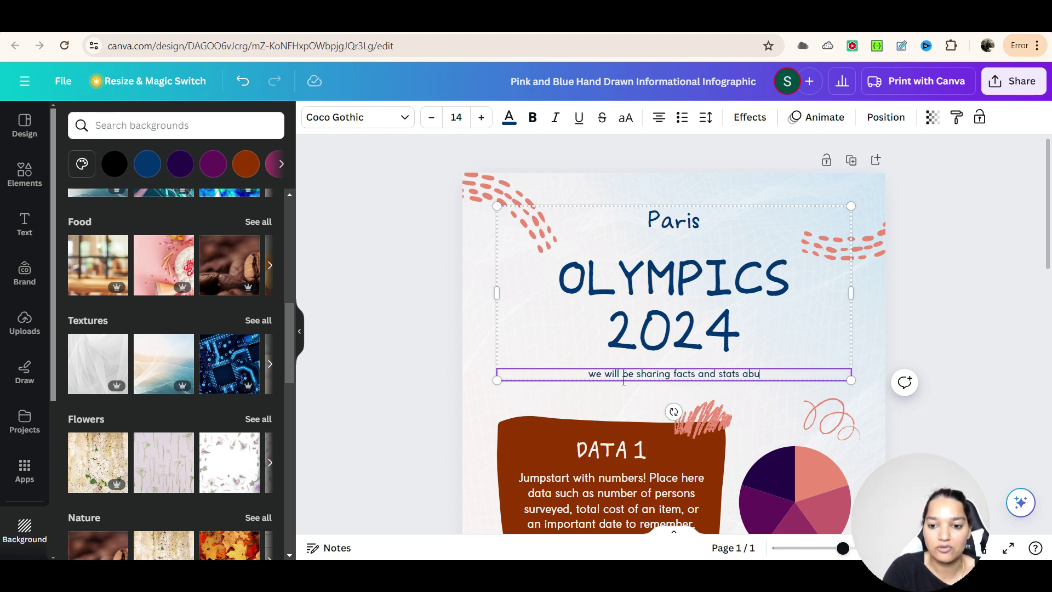
{"action": "key", "text": "BackSpace"}
{"action": "type", "text": "out "}
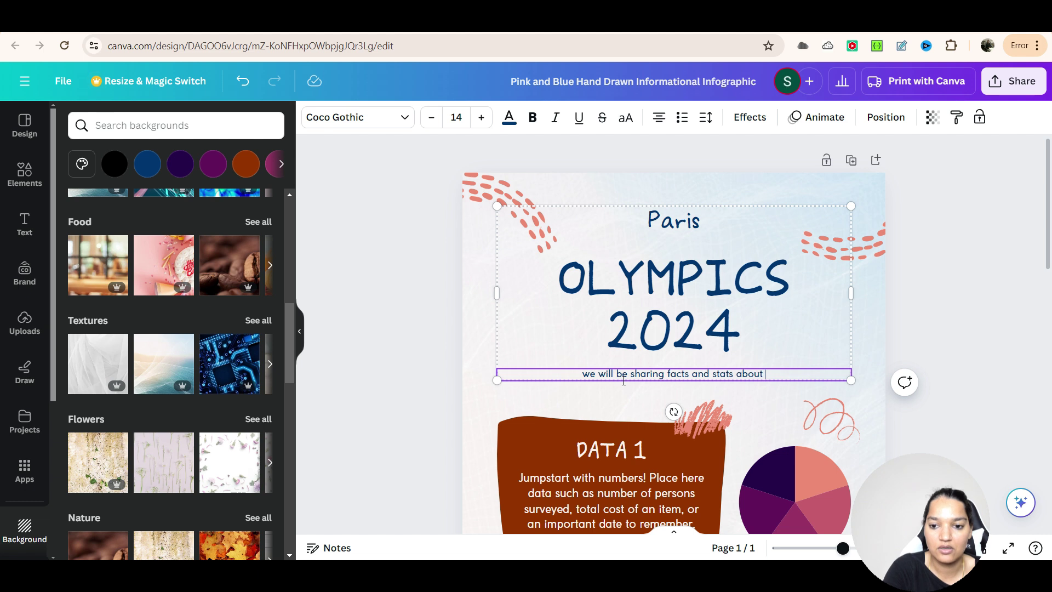
{"action": "type", "text": "Olympic"}
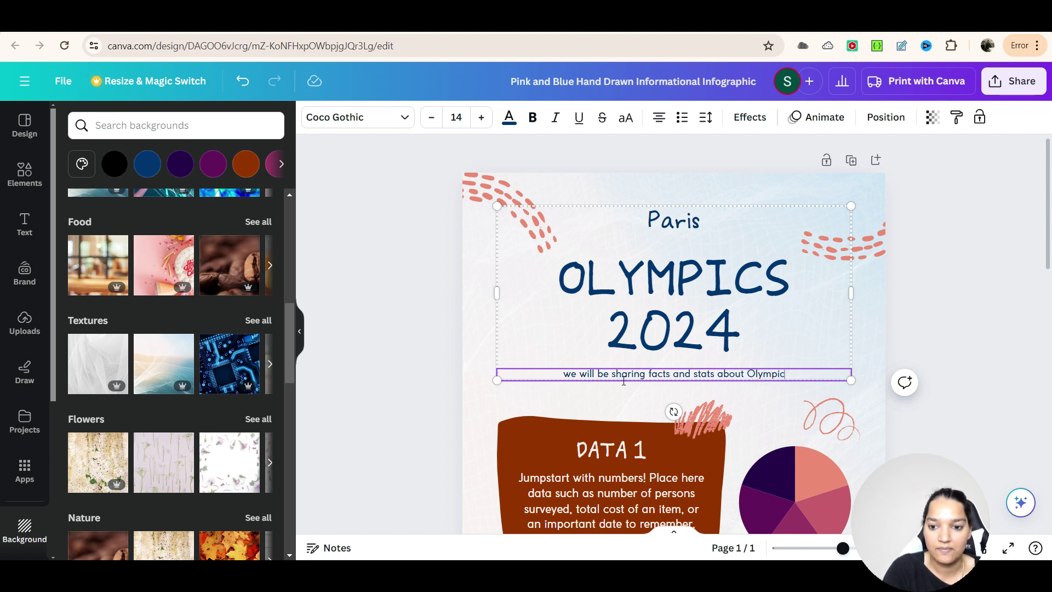
{"action": "type", "text": "s 2024 in this c"}
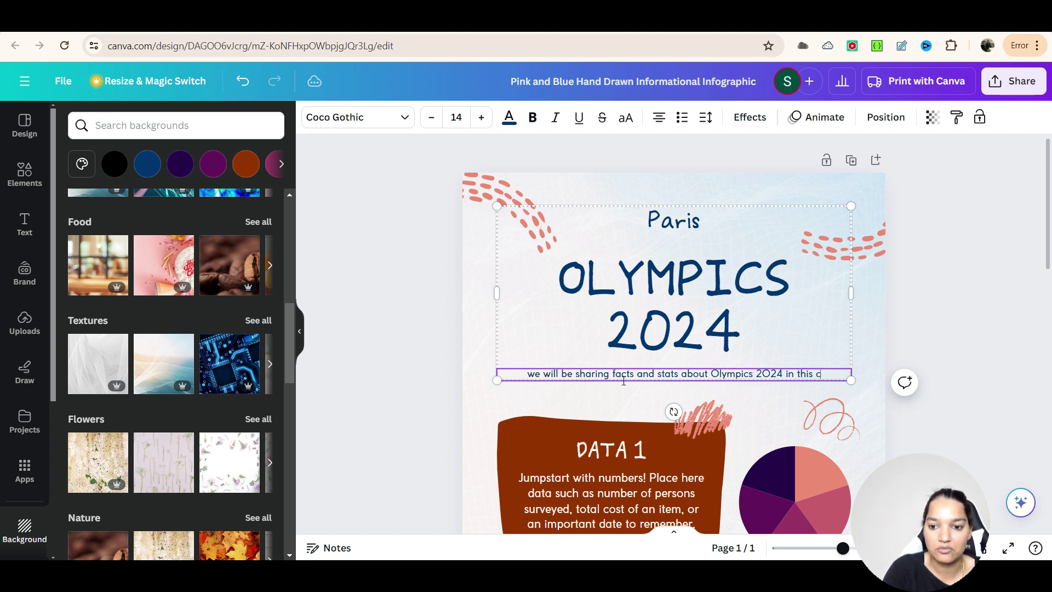
{"action": "key", "text": "BackSpace"}
{"action": "type", "text": "info"}
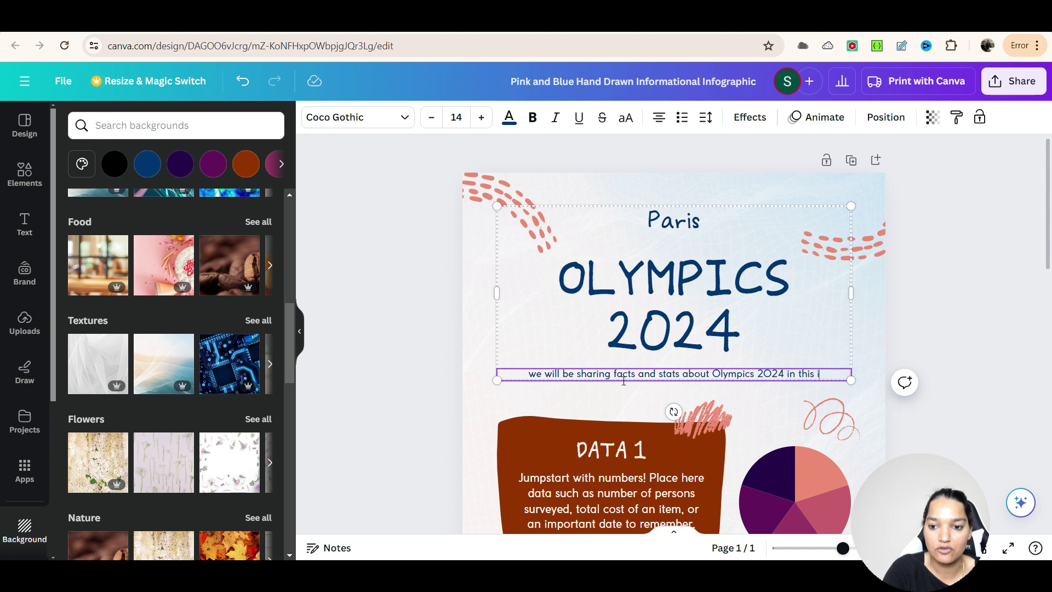
{"action": "type", "text": "graphic."}
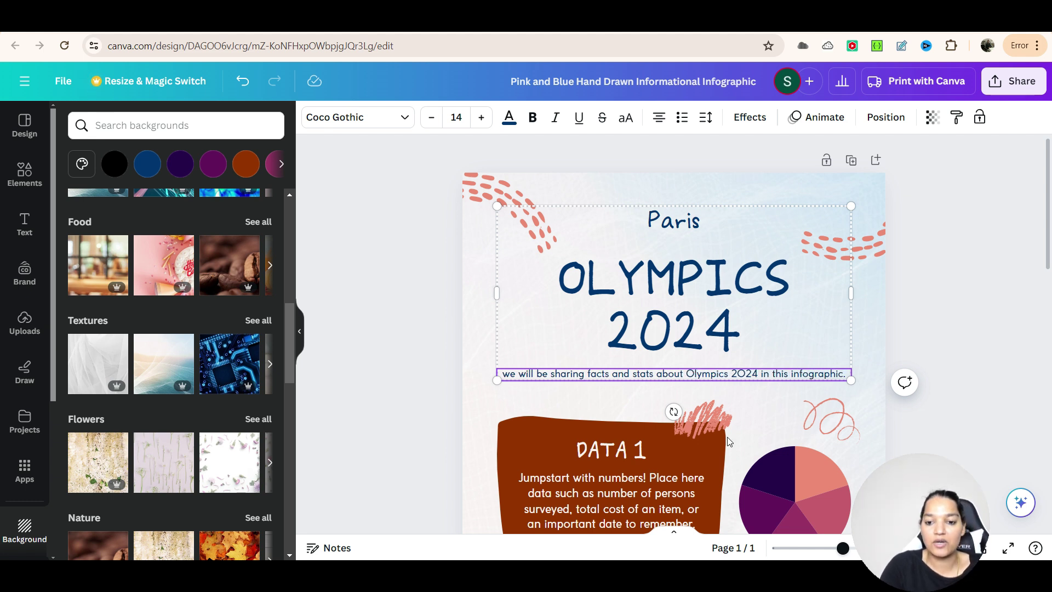
Change the "DATA 1" heading in the brown box to "GENDER PARITY"
{"action": "scroll", "coordinate": [728, 442], "scroll_direction": "down", "scroll_amount": 4}
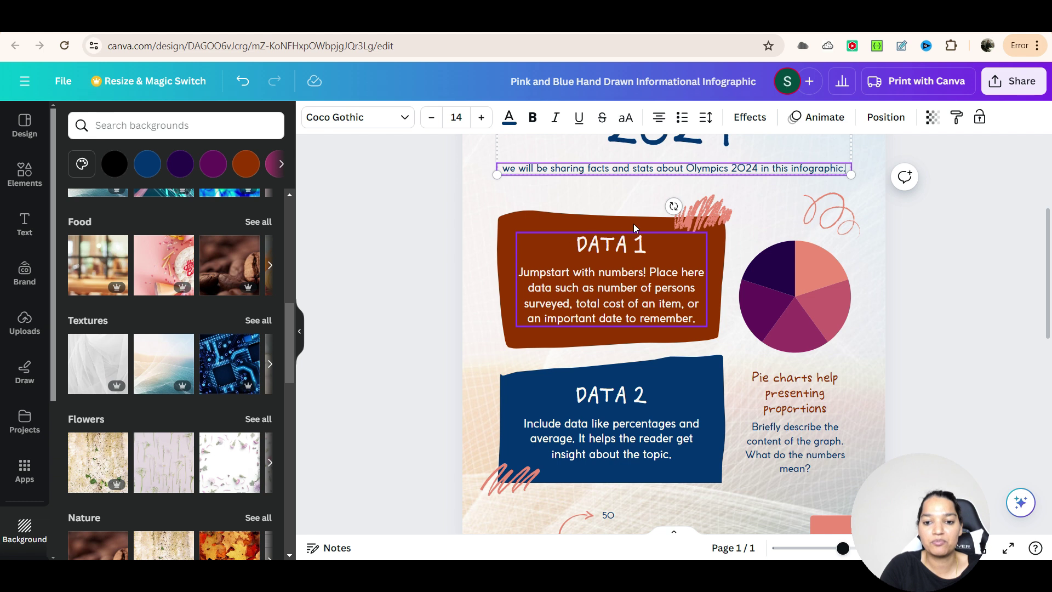
{"action": "left_click", "coordinate": [597, 246]}
{"action": "double_click", "coordinate": [597, 244]}
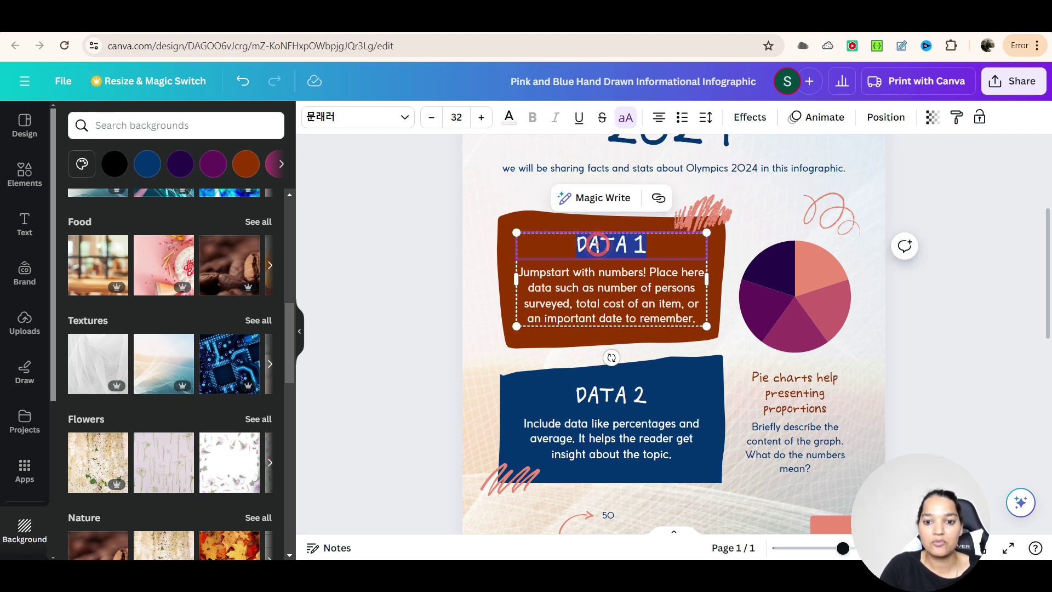
{"action": "type", "text": "GENDE"}
{"action": "key", "text": "BackSpace"}
{"action": "type", "text": "D"}
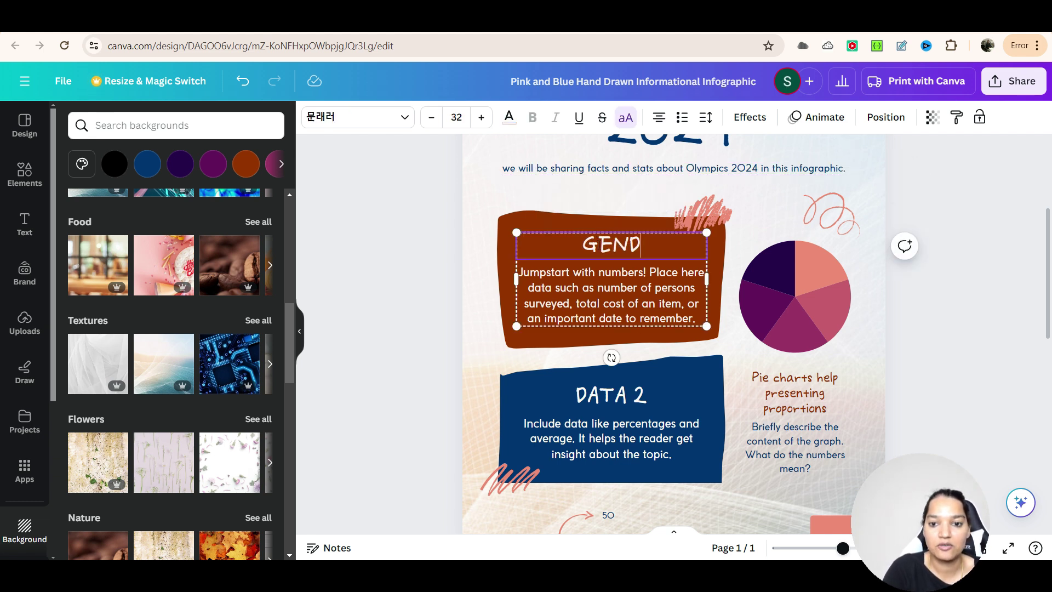
{"action": "type", "text": "ER PARITY"}
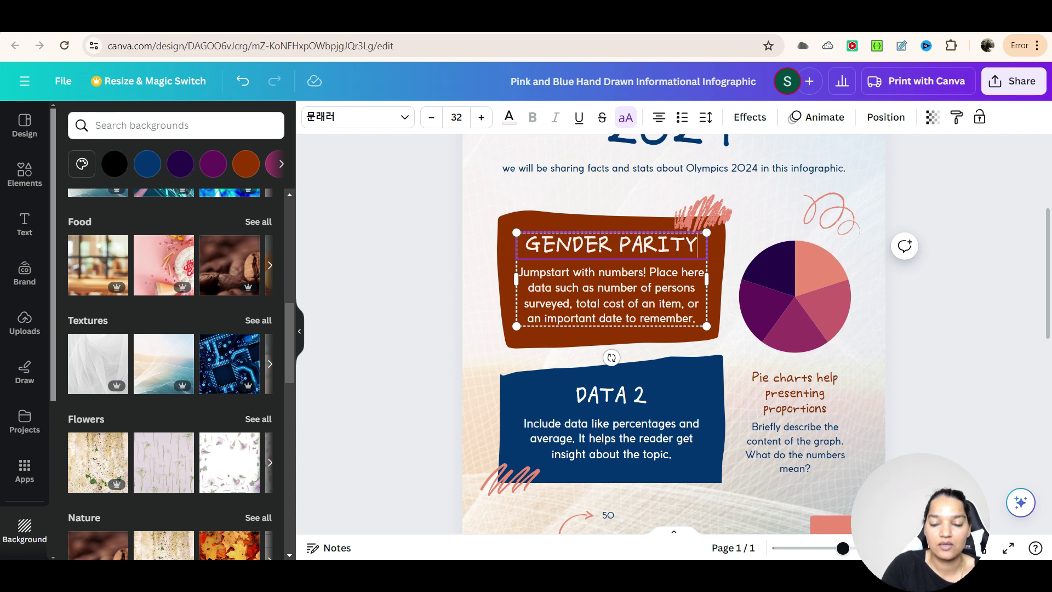
Search Google for "gender parity in 2024 olympics" and copy the featured snippet's first sentence, up to "men and women competing"
{"action": "double_click", "coordinate": [575, 286]}
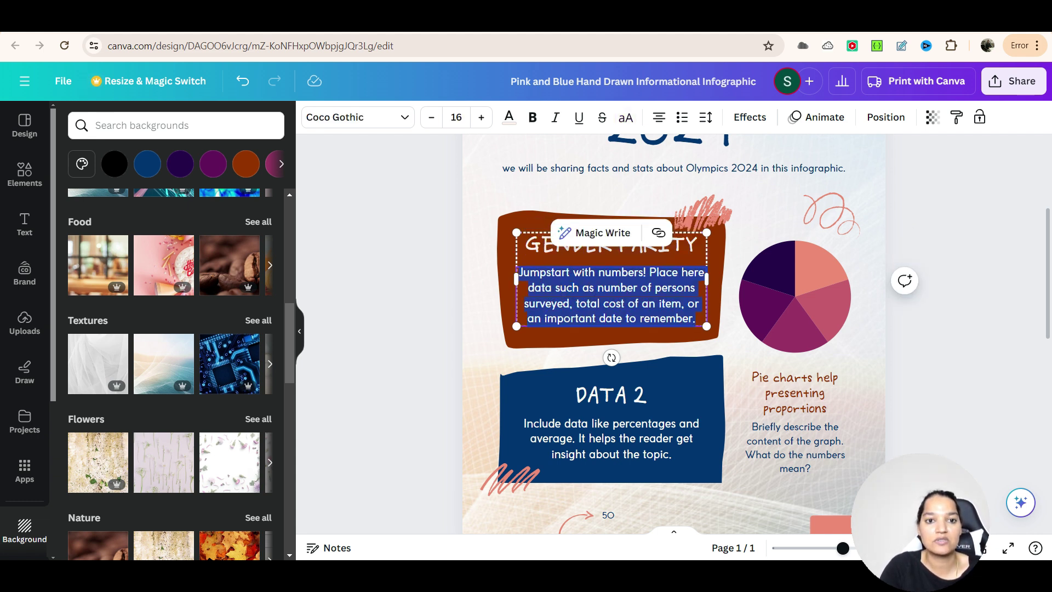
{"action": "key", "text": "ctrl+t"}
{"action": "type", "text": "gend"}
{"action": "key", "text": "Return"}
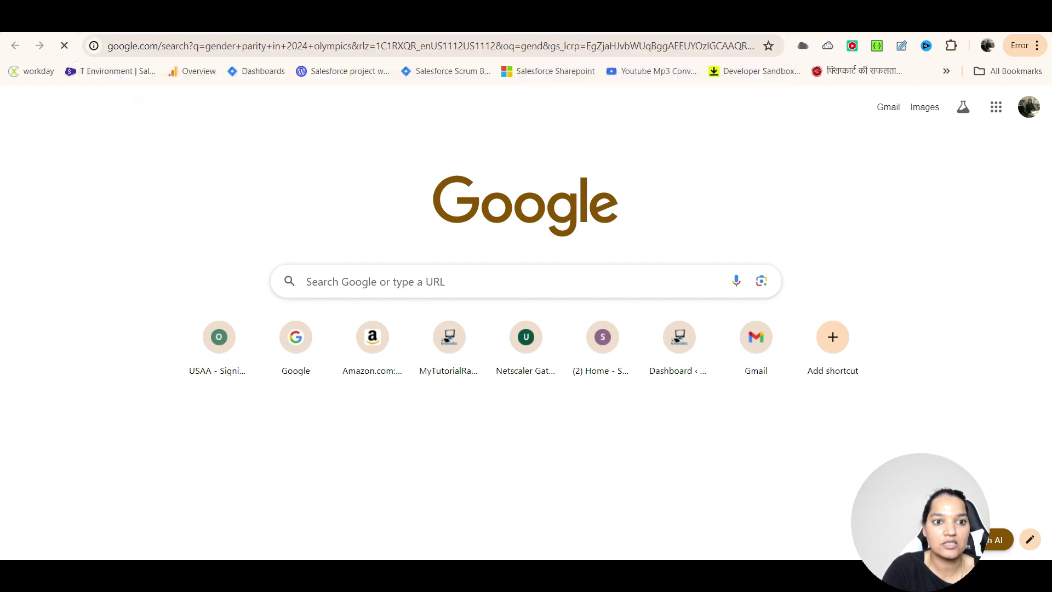
{"action": "left_click_drag", "start_coordinate": [135, 183], "coordinate": [397, 223]}
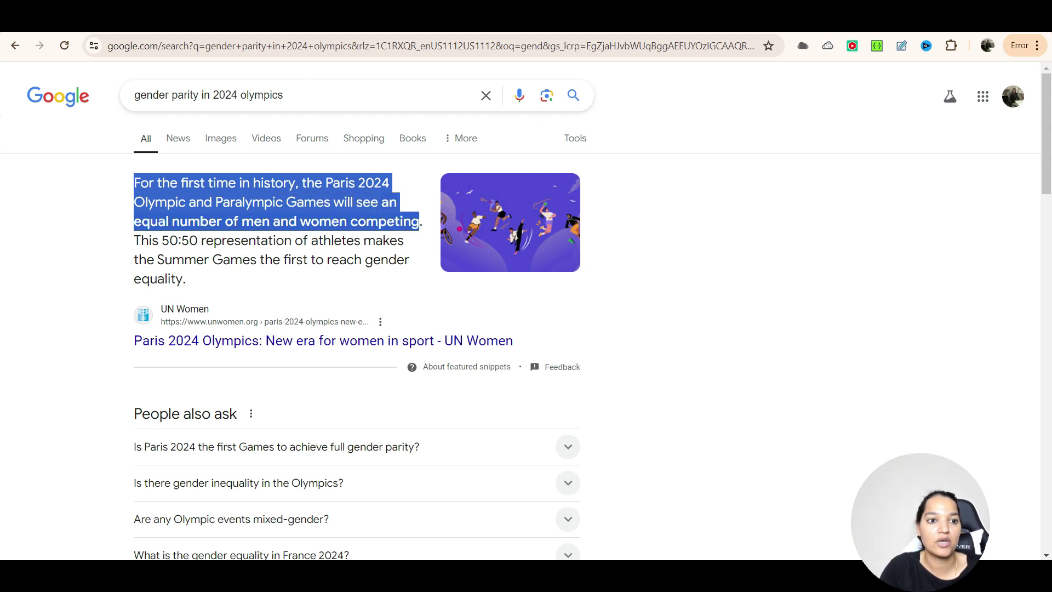
Return to the Canva design and replace the placeholder description under "GENDER PARITY" with the copied sentence
{"action": "key", "text": "alt+Tab"}
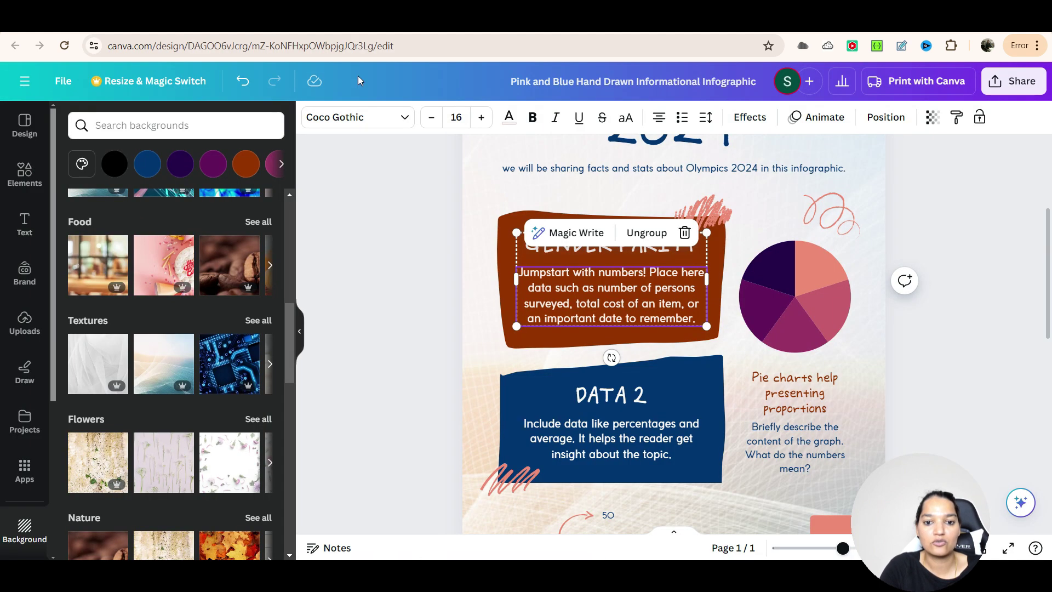
{"action": "key", "text": "ctrl+a"}
{"action": "type", "text": "For the first time in history, the Paris 2024 Olympic and Paralympic Games will see an equal number of men and women competing"}
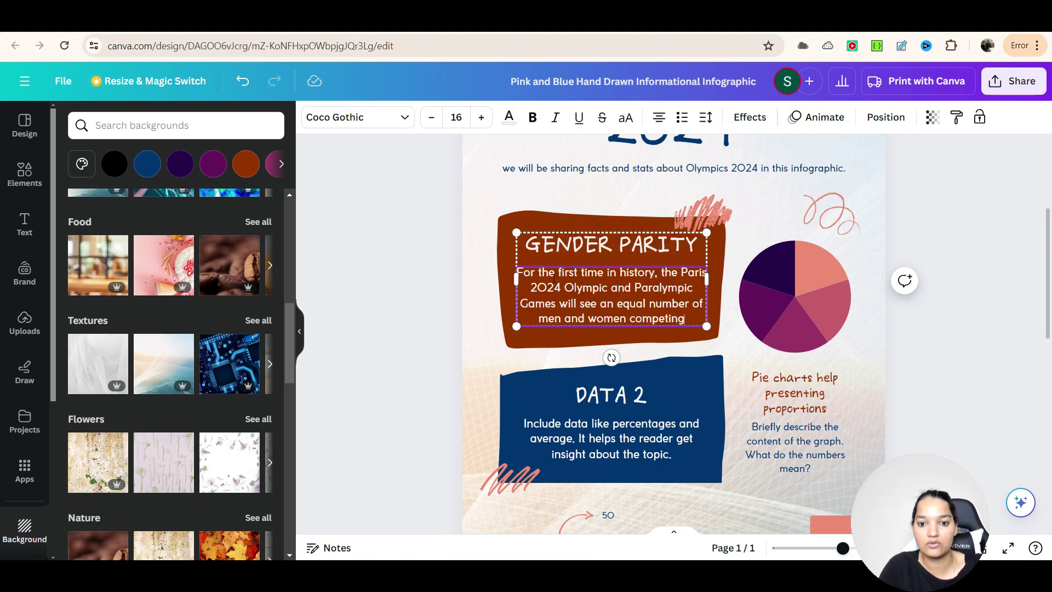
{"action": "left_click", "coordinate": [494, 286]}
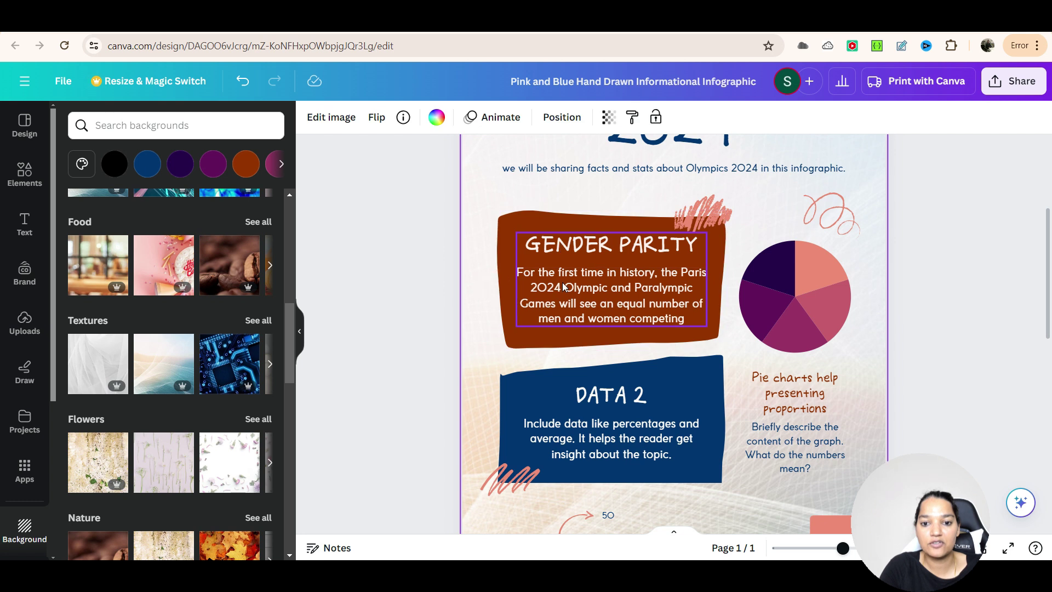
{"action": "left_click", "coordinate": [563, 282]}
{"action": "left_click", "coordinate": [591, 441]}
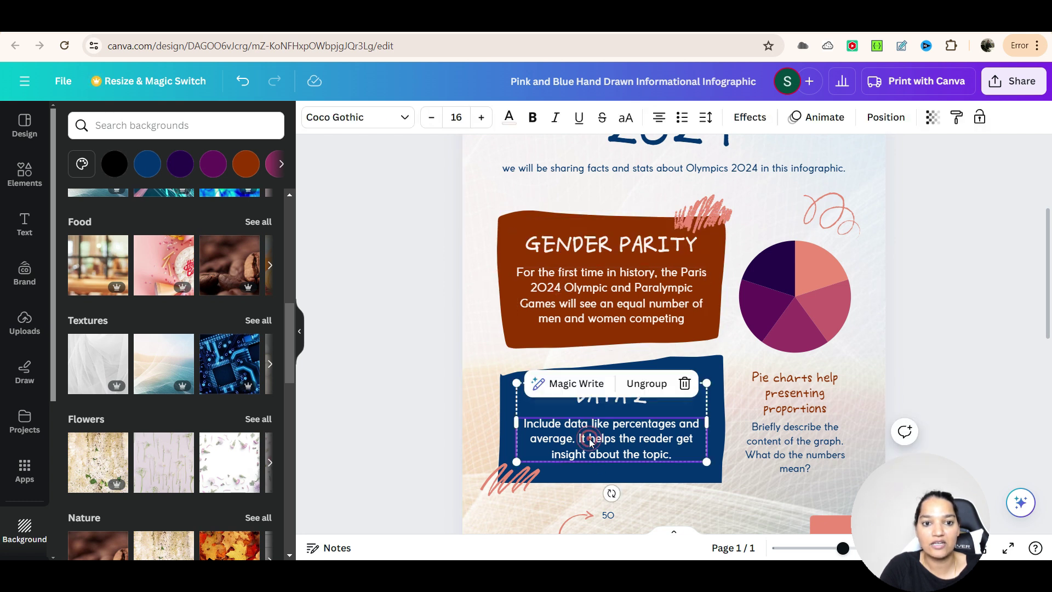
{"action": "left_click", "coordinate": [579, 325]}
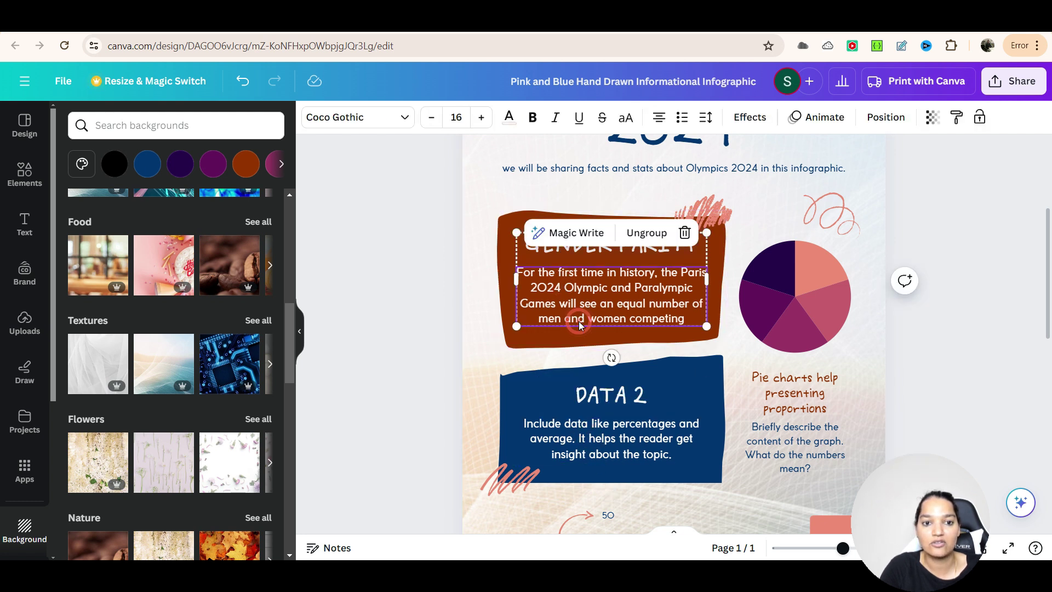
{"action": "left_click", "coordinate": [460, 252]}
{"action": "double_click", "coordinate": [572, 285]}
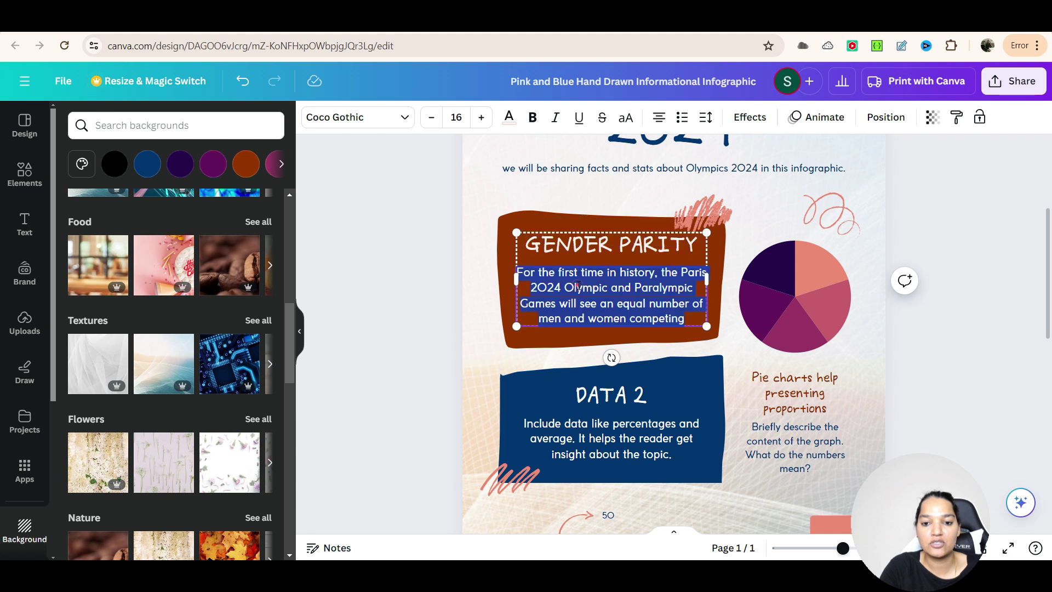
Delete the pie chart beside the "GENDER PARITY" box
{"action": "mouse_move", "coordinate": [800, 310]}
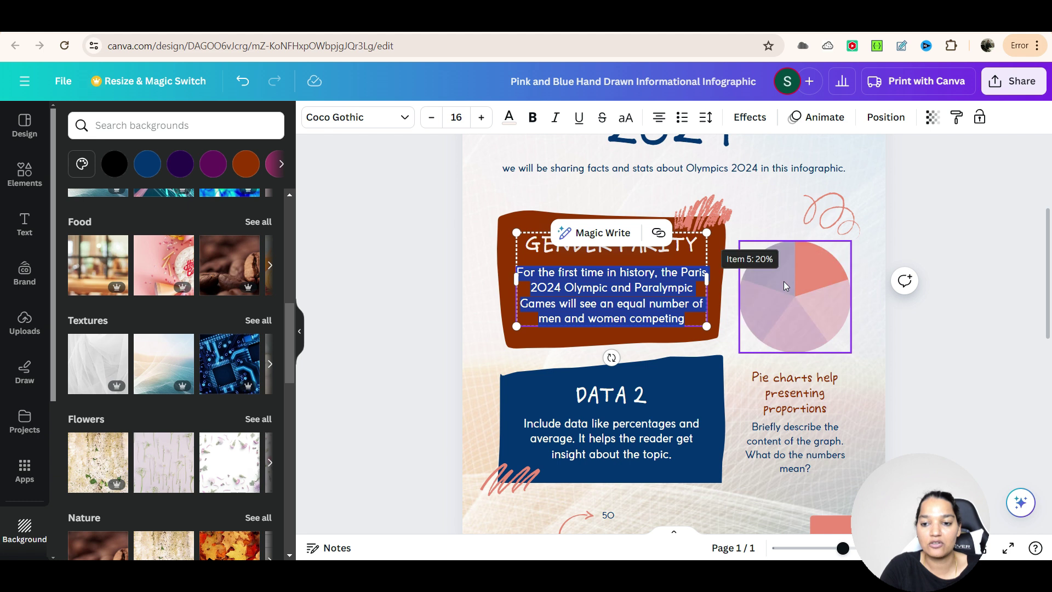
{"action": "left_click", "coordinate": [805, 285]}
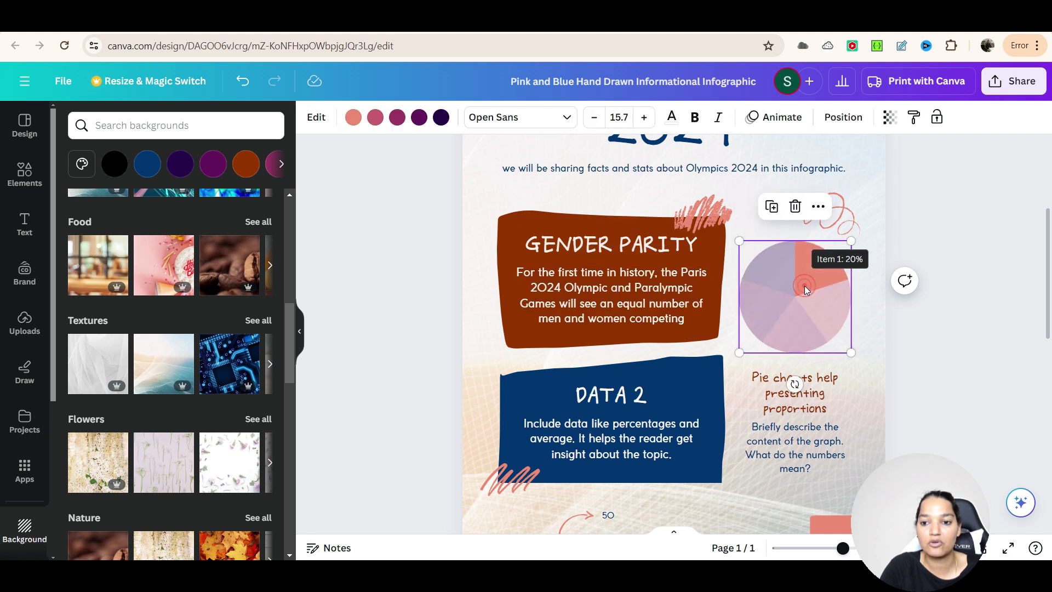
{"action": "left_click", "coordinate": [795, 207]}
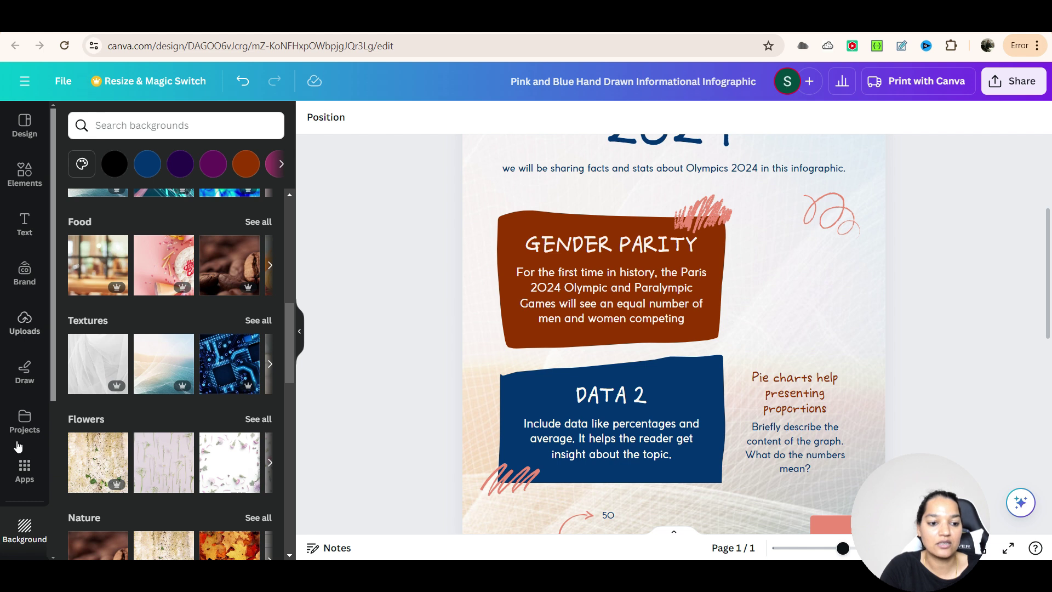
Browse Canva's chart types and insert the progress bar from the infographics charts
{"action": "left_click", "coordinate": [24, 472]}
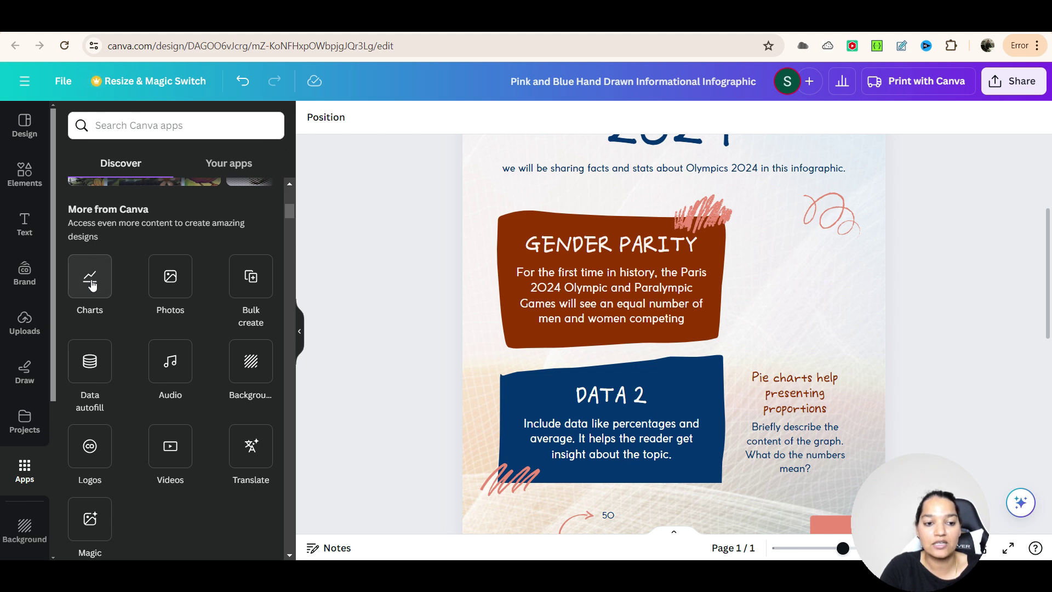
{"action": "left_click", "coordinate": [90, 282]}
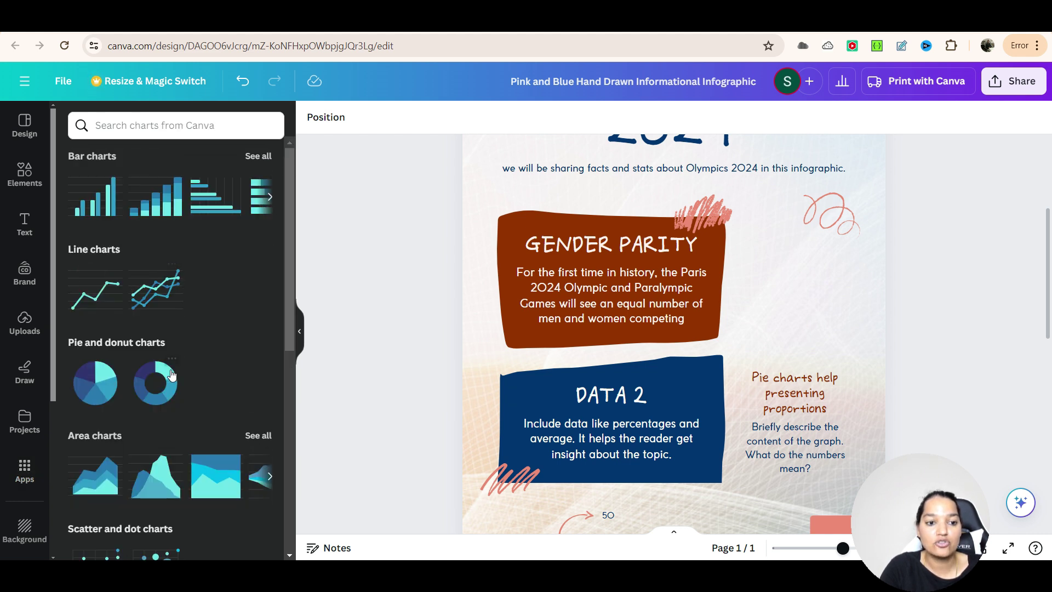
{"action": "scroll", "coordinate": [186, 383], "scroll_direction": "down", "scroll_amount": 3}
{"action": "scroll", "coordinate": [204, 404], "scroll_direction": "up", "scroll_amount": 2}
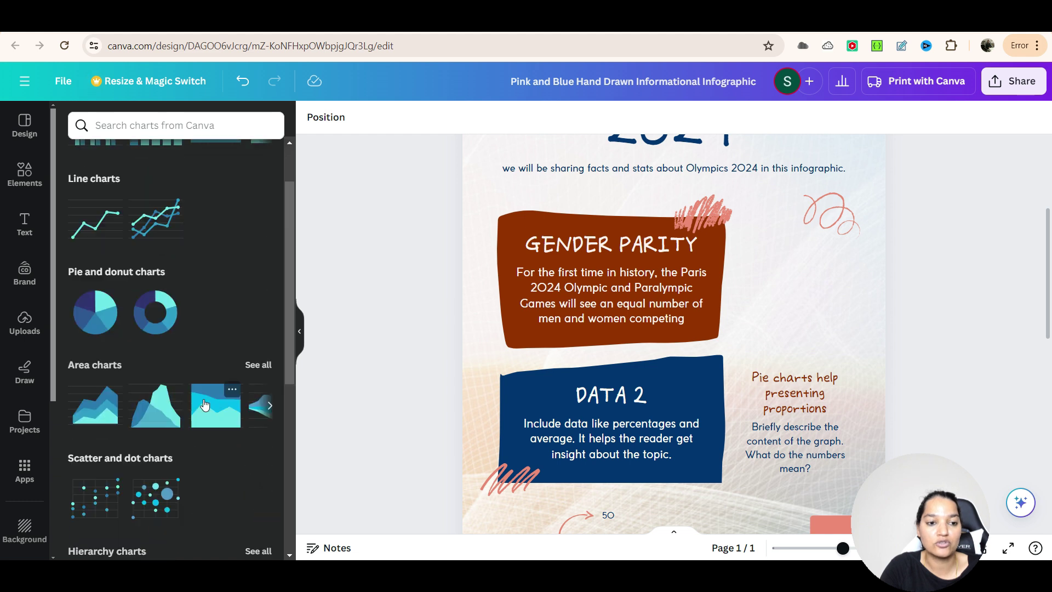
{"action": "scroll", "coordinate": [205, 405], "scroll_direction": "up", "scroll_amount": 1}
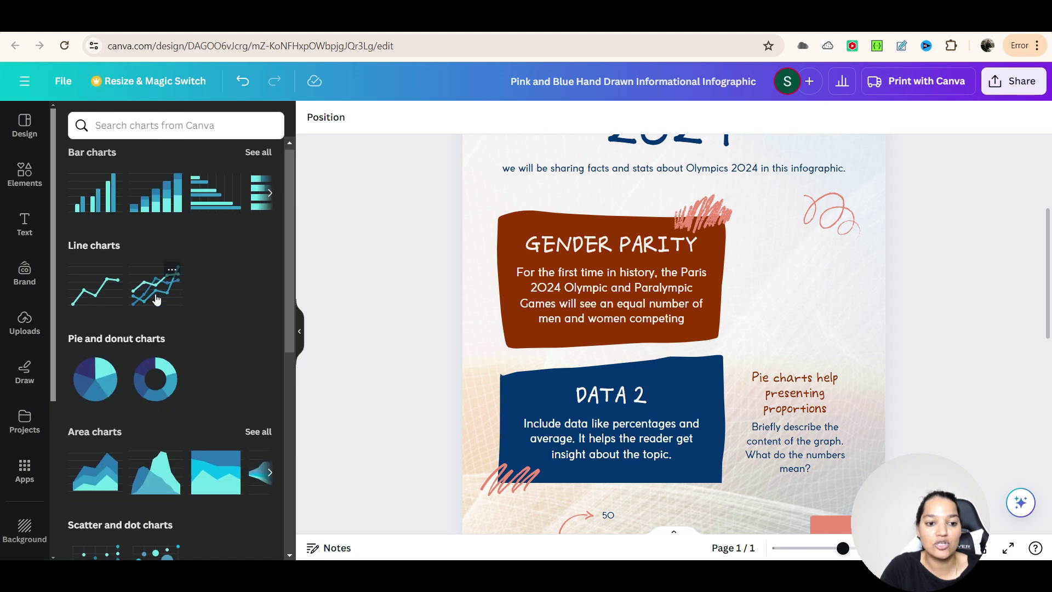
{"action": "scroll", "coordinate": [109, 280], "scroll_direction": "down", "scroll_amount": 2}
{"action": "scroll", "coordinate": [124, 356], "scroll_direction": "down", "scroll_amount": 2}
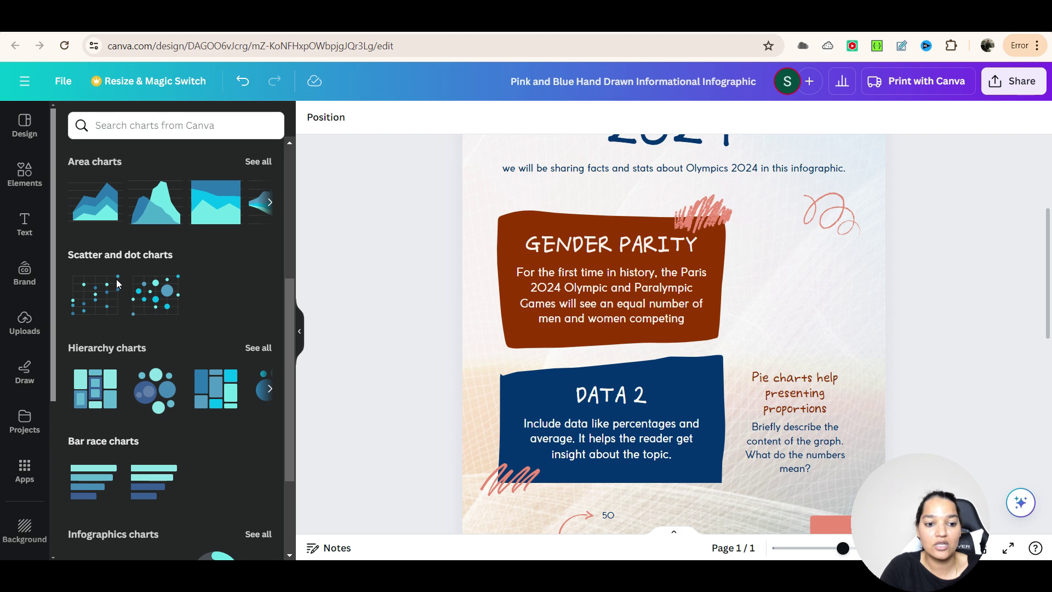
{"action": "scroll", "coordinate": [158, 420], "scroll_direction": "down", "scroll_amount": 2}
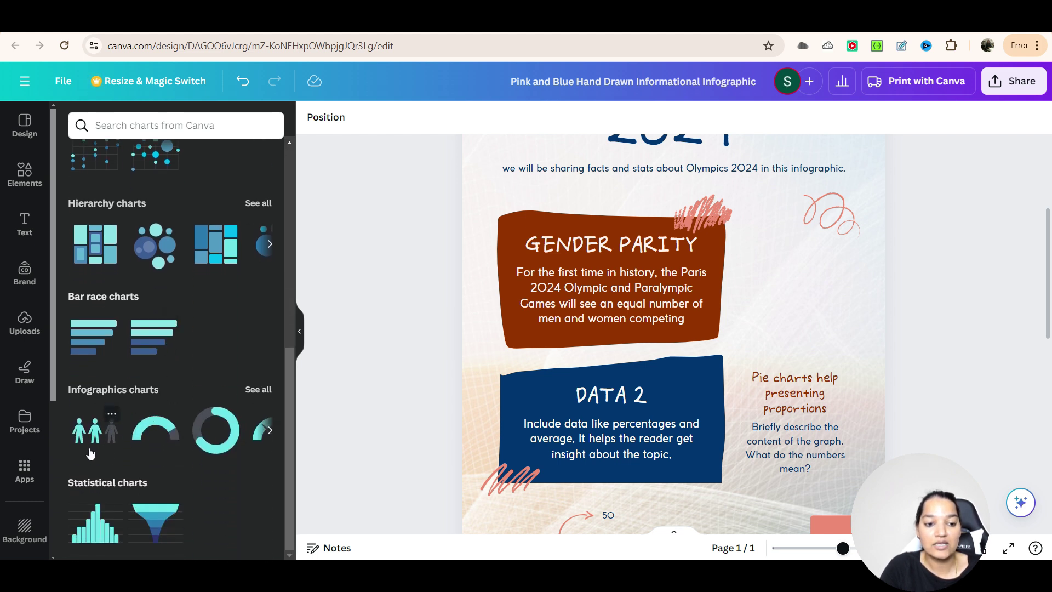
{"action": "left_click", "coordinate": [270, 431]}
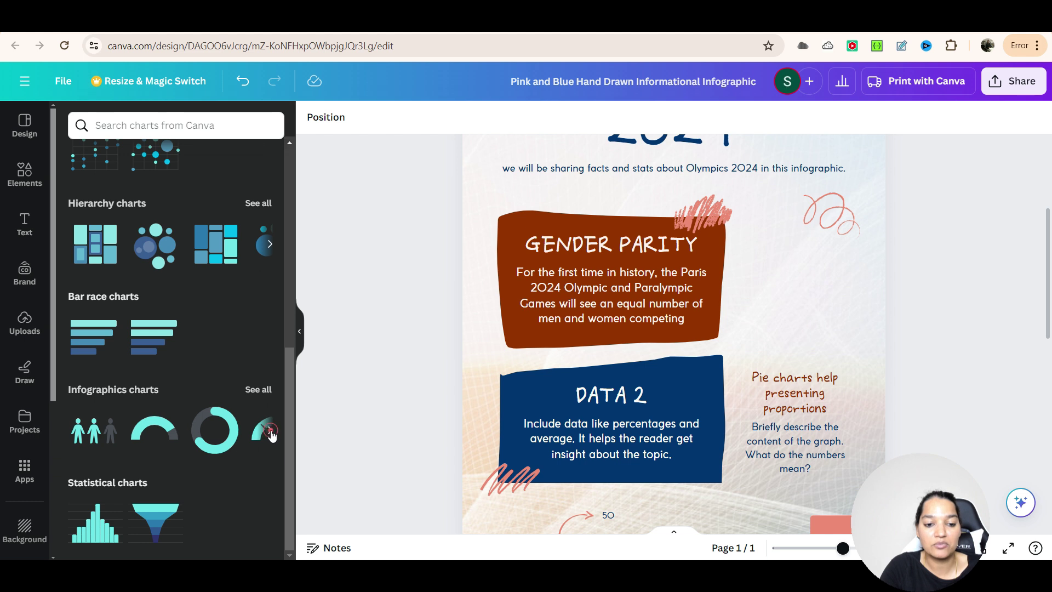
{"action": "left_click", "coordinate": [170, 431]}
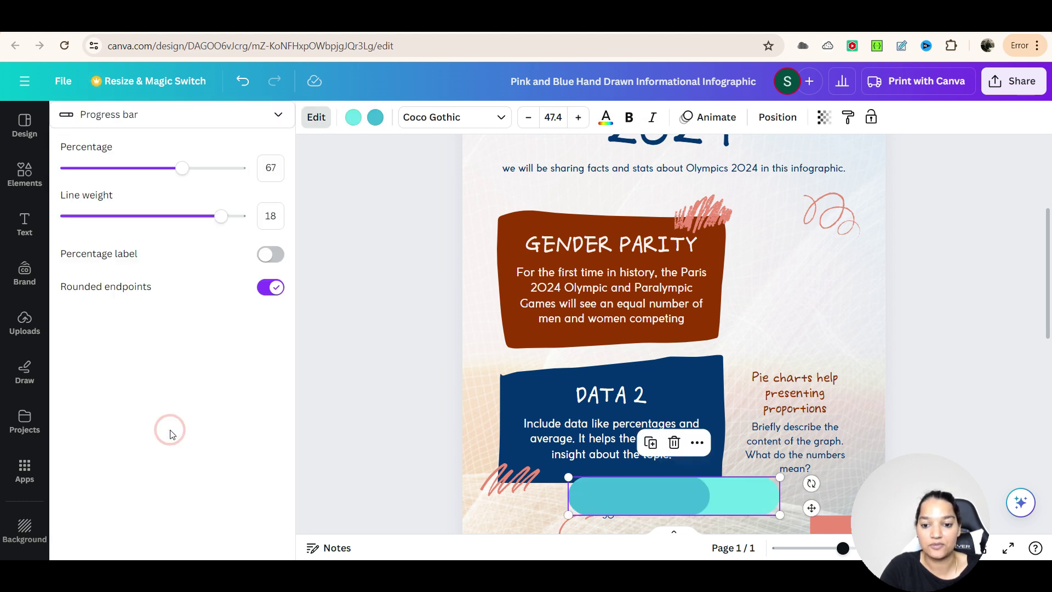
Move the progress bar to the space beside the "GENDER PARITY" box and shrink it to fit within the page
{"action": "left_click_drag", "start_coordinate": [656, 498], "coordinate": [778, 237]}
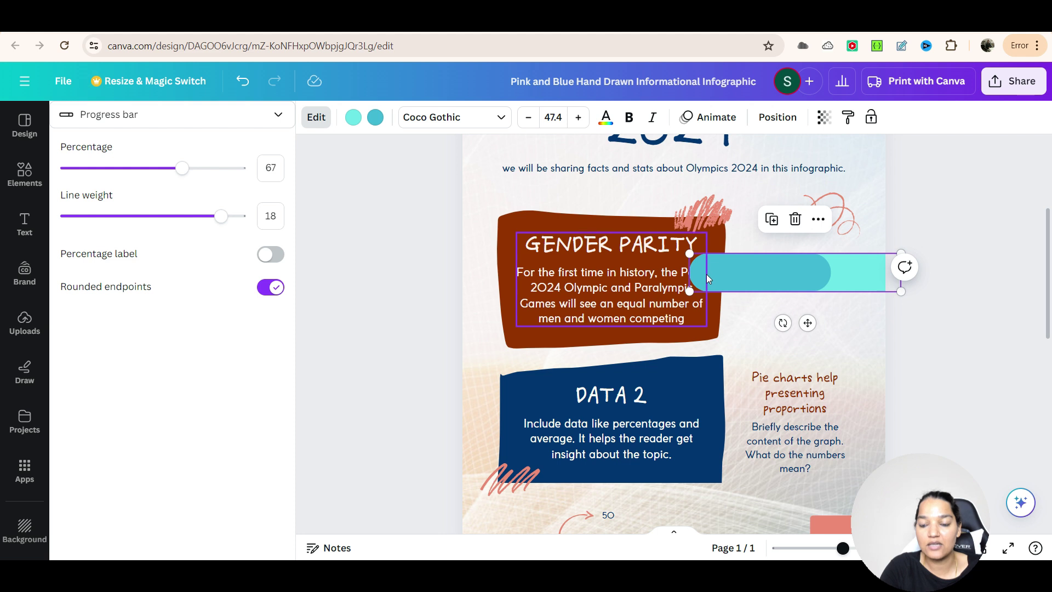
{"action": "left_click_drag", "start_coordinate": [901, 291], "coordinate": [867, 286]}
{"action": "mouse_move", "coordinate": [807, 274]}
{"action": "left_mouse_down"}
{"action": "mouse_move", "coordinate": [874, 284]}
{"action": "mouse_move", "coordinate": [809, 271]}
{"action": "left_mouse_up"}
Shift the brown box with its "GENDER PARITY" text toward the page's left edge and nudge the progress bar the same way
{"action": "left_click", "coordinate": [630, 329]}
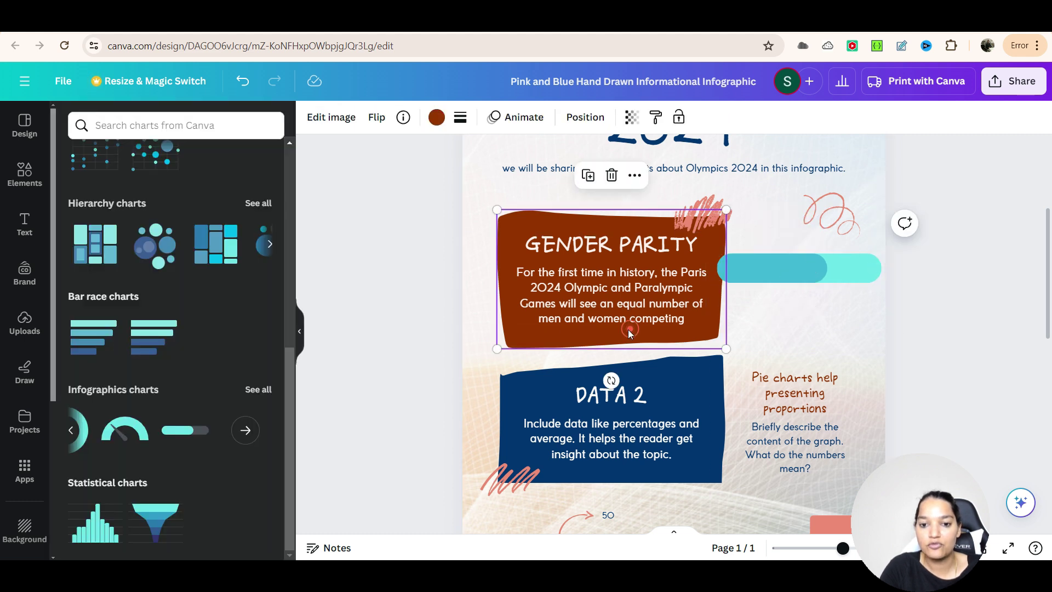
{"action": "left_click_drag", "start_coordinate": [618, 329], "coordinate": [579, 324]}
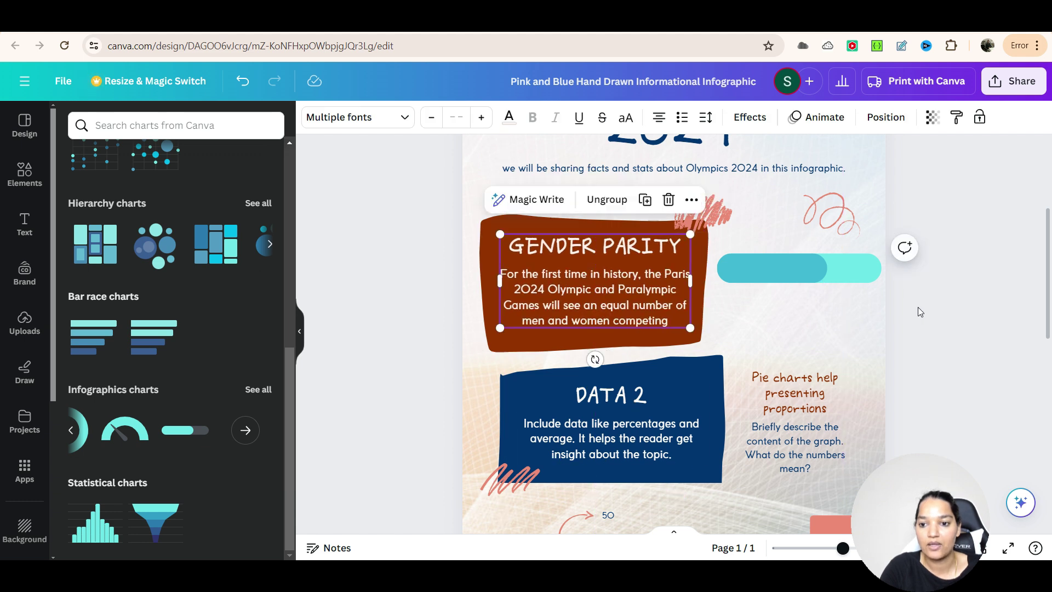
{"action": "left_click", "coordinate": [822, 270]}
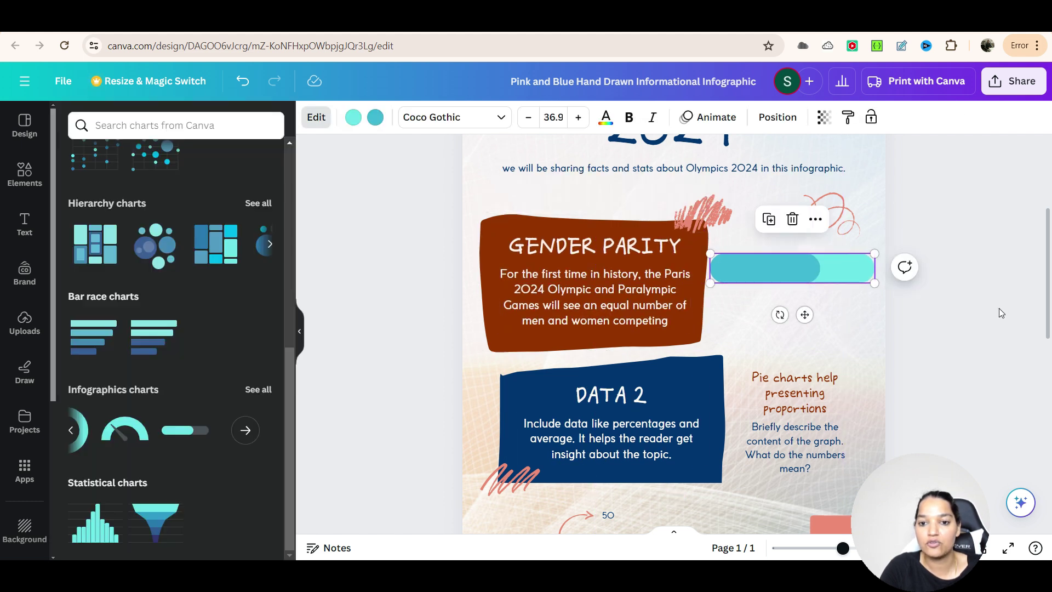
Recolor the unfilled part of the progress bar with the magenta from the Brand Kit palette
{"action": "scroll", "coordinate": [995, 309], "scroll_direction": "up", "scroll_amount": 3}
{"action": "scroll", "coordinate": [994, 309], "scroll_direction": "down", "scroll_amount": 3}
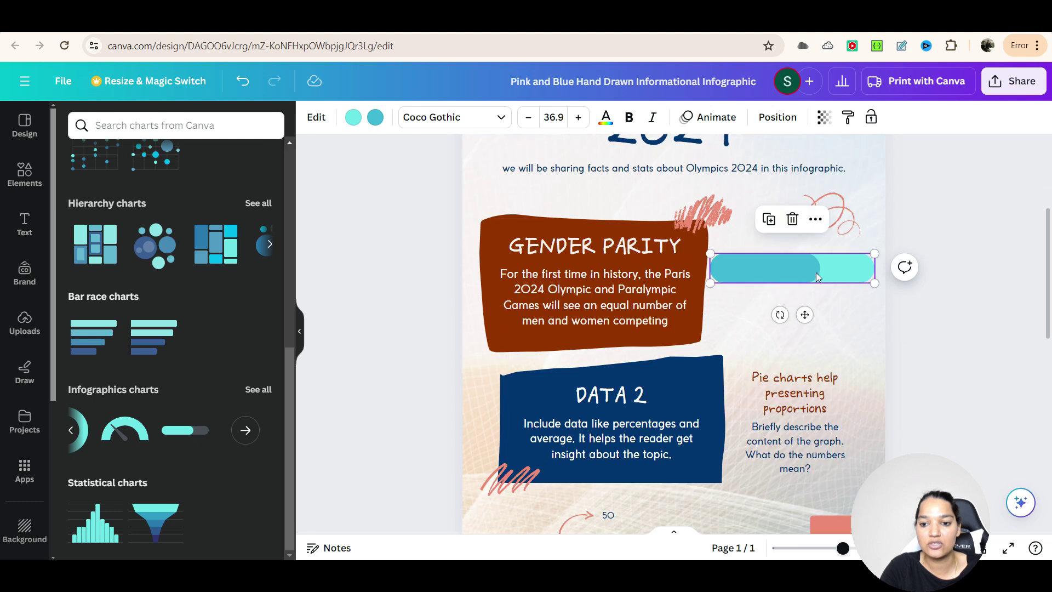
{"action": "left_click", "coordinate": [353, 119]}
{"action": "left_click", "coordinate": [109, 355]}
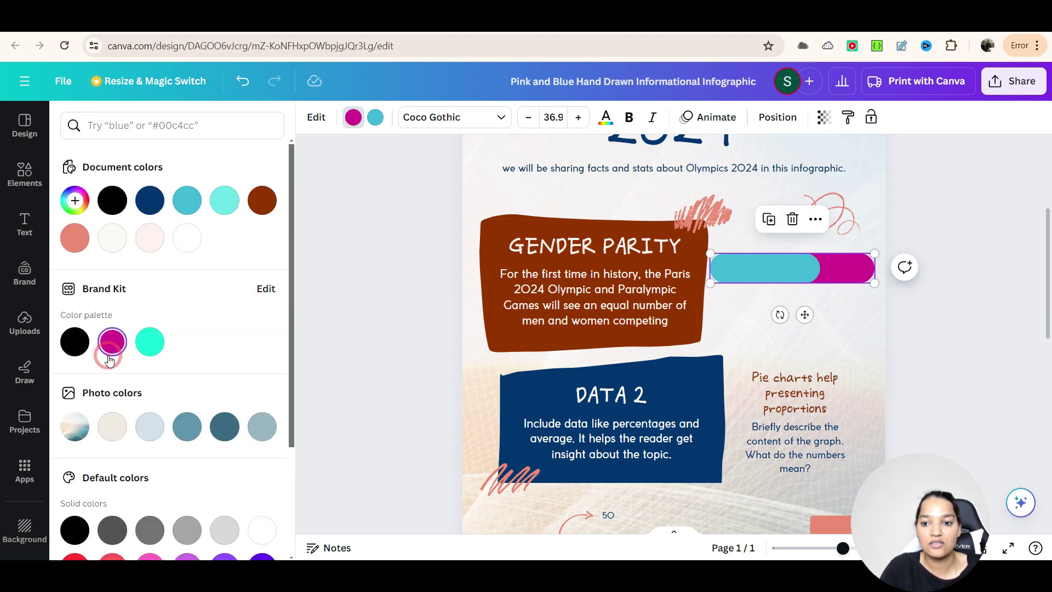
Try the percentage label on the progress bar, shifting the bar to make room, and turn the label off again
{"action": "left_click", "coordinate": [816, 273]}
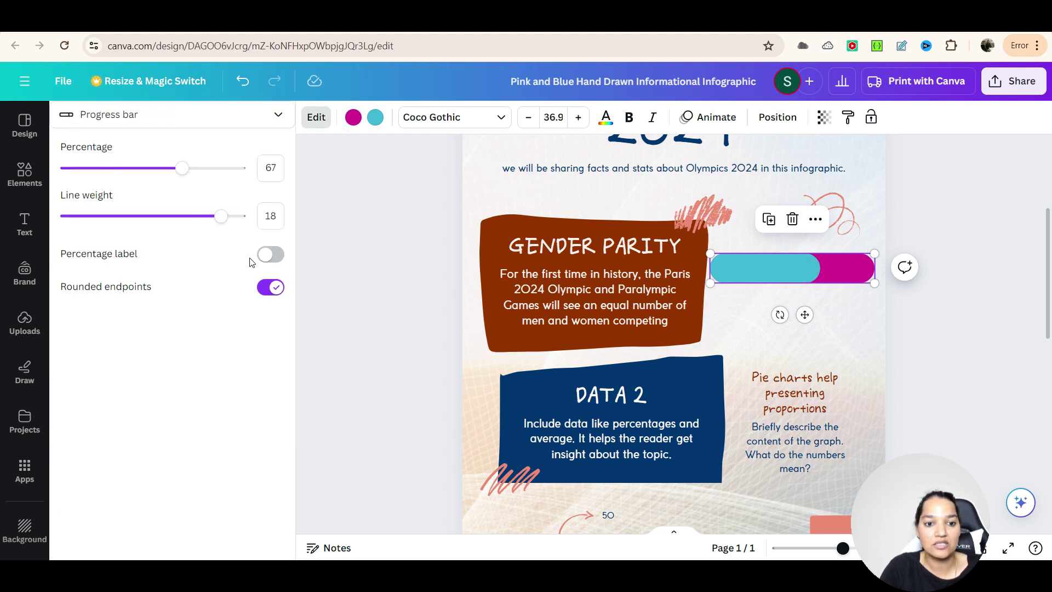
{"action": "left_click", "coordinate": [267, 257]}
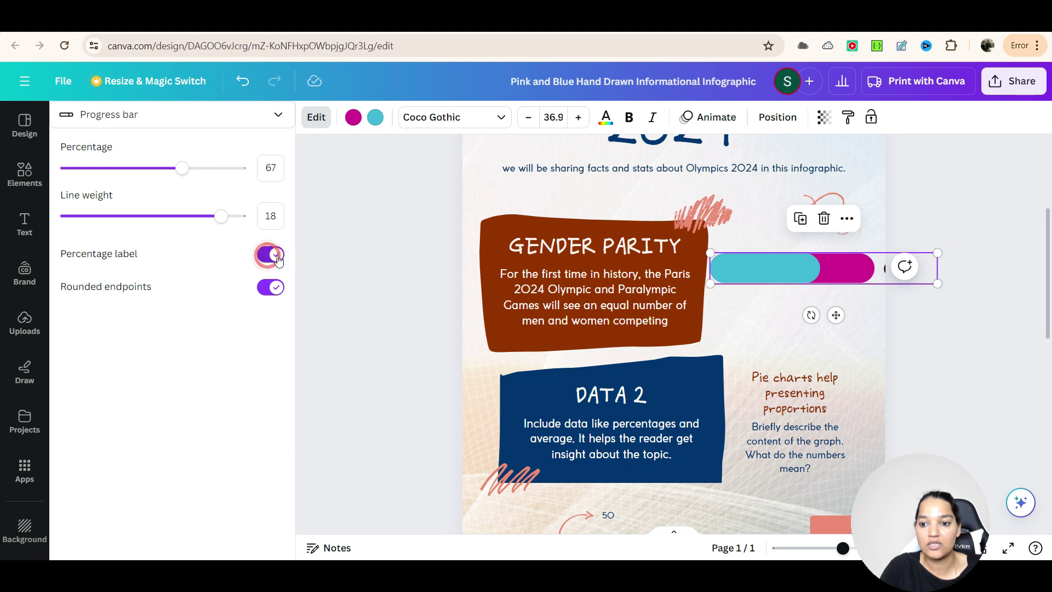
{"action": "left_click_drag", "start_coordinate": [868, 276], "coordinate": [808, 271]}
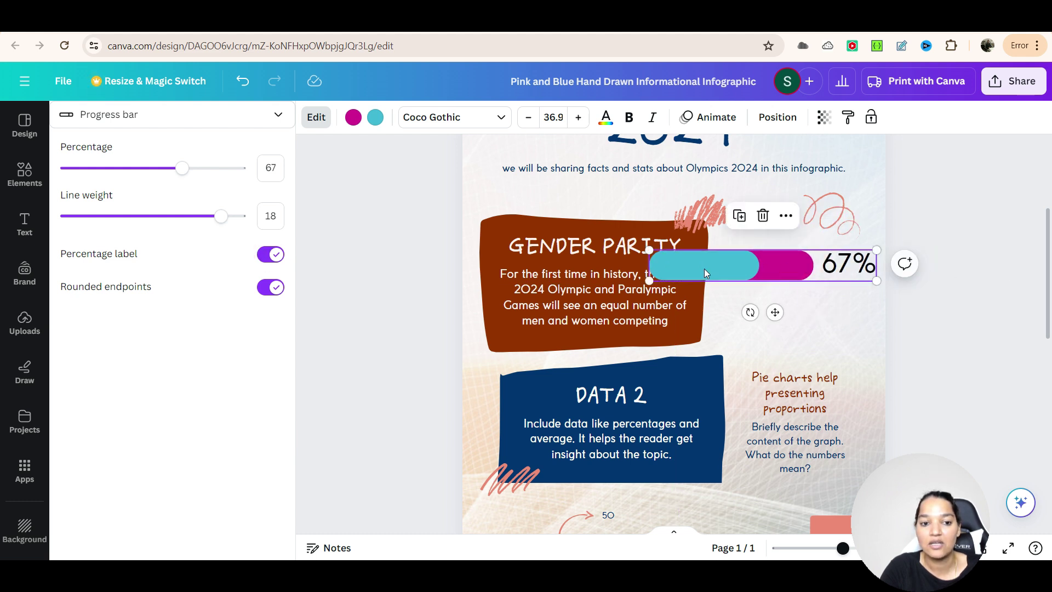
{"action": "left_click", "coordinate": [274, 256]}
{"action": "left_click_drag", "start_coordinate": [743, 265], "coordinate": [818, 267]}
Set the progress bar's percentage to 50 and line weight to 17, and nudge it slightly closer to the brown box
{"action": "left_click", "coordinate": [271, 168]}
{"action": "type", "text": "5"}
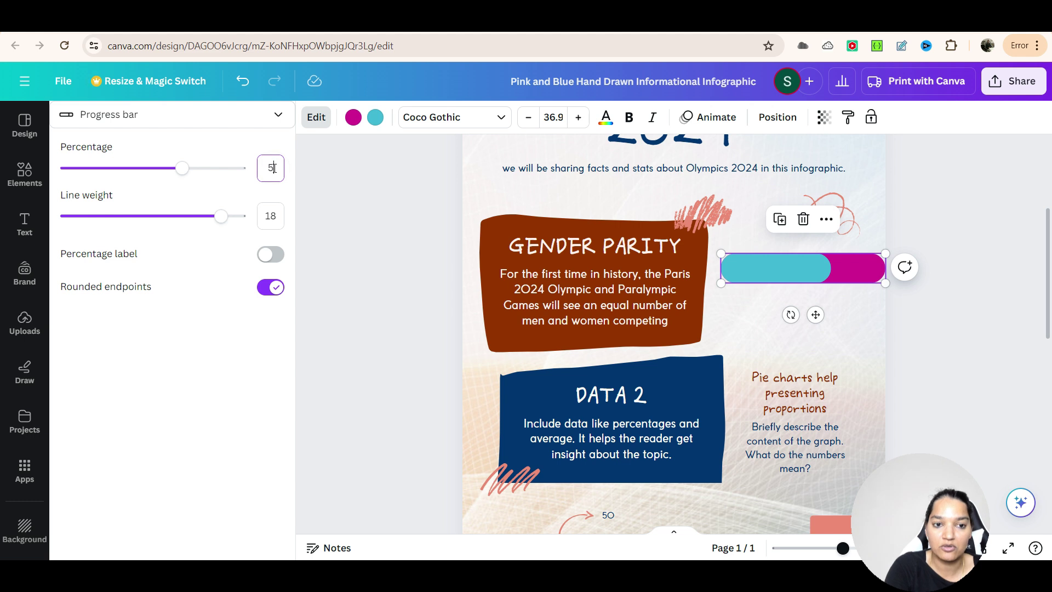
{"action": "type", "text": "0"}
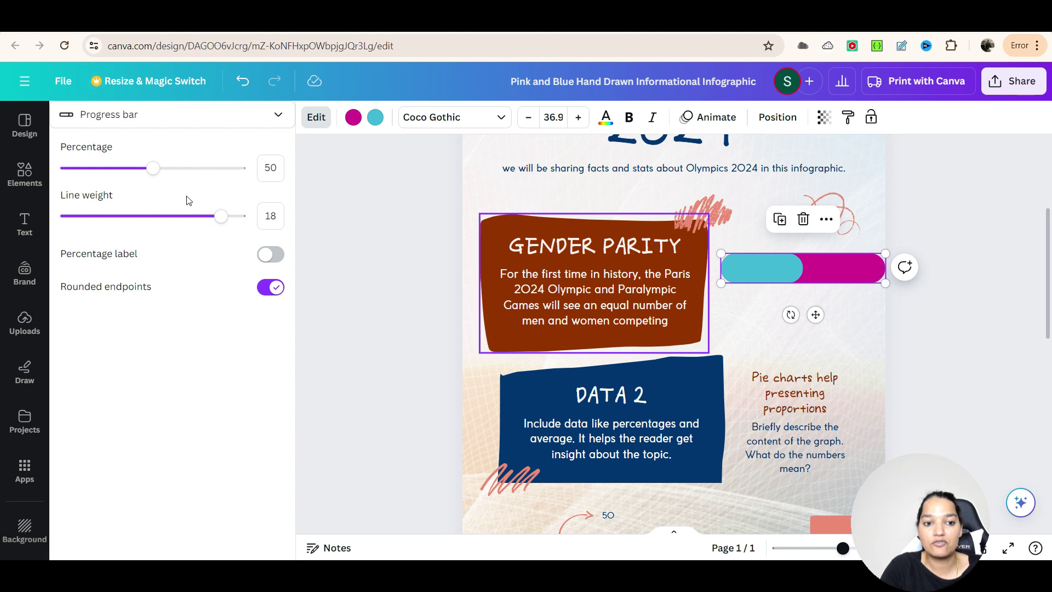
{"action": "mouse_move", "coordinate": [221, 216]}
{"action": "left_mouse_down"}
{"action": "mouse_move", "coordinate": [194, 219]}
{"action": "mouse_move", "coordinate": [210, 223]}
{"action": "left_mouse_up"}
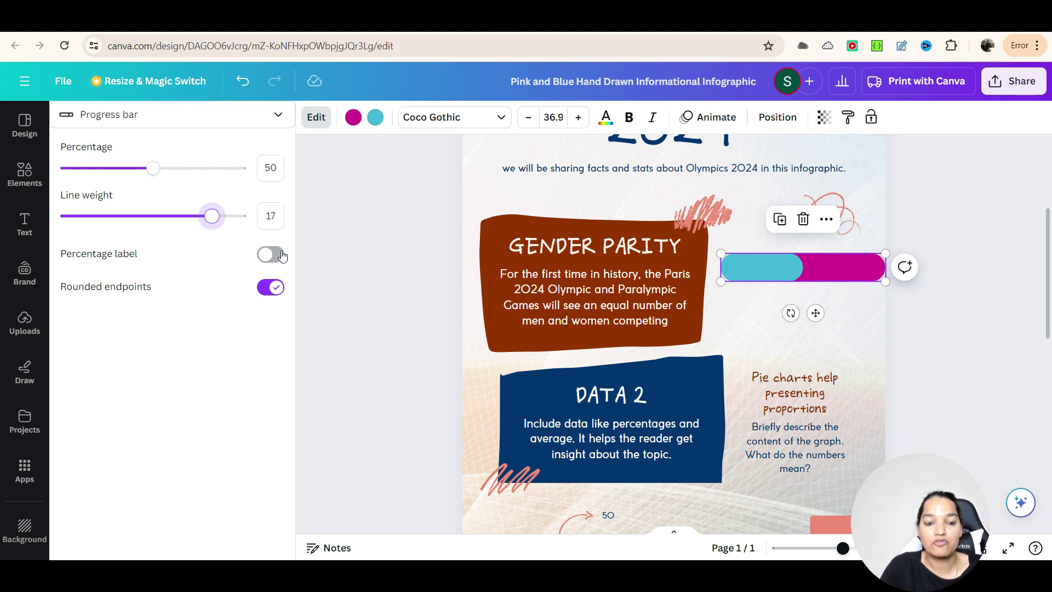
{"action": "left_click_drag", "start_coordinate": [850, 265], "coordinate": [841, 266]}
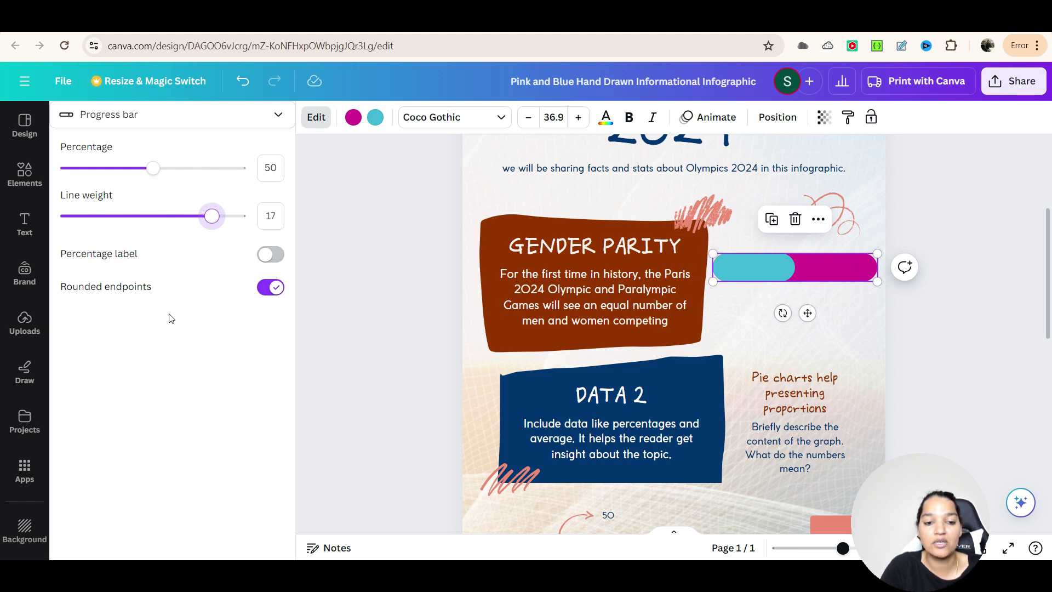
Try the progress bar without rounded endpoints and turn the rounding back on
{"action": "left_click", "coordinate": [270, 287]}
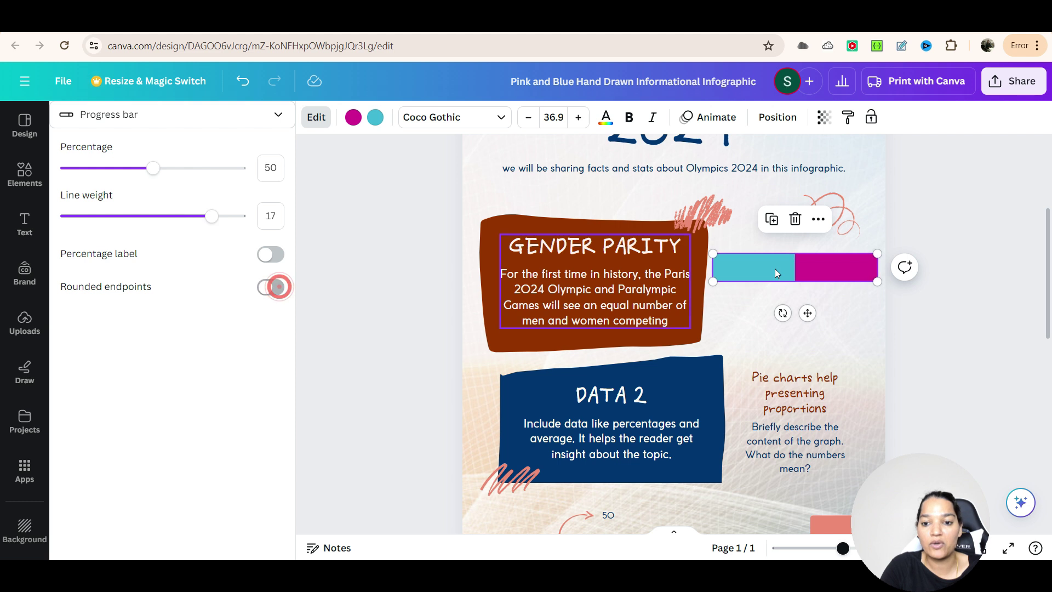
{"action": "left_click", "coordinate": [761, 297]}
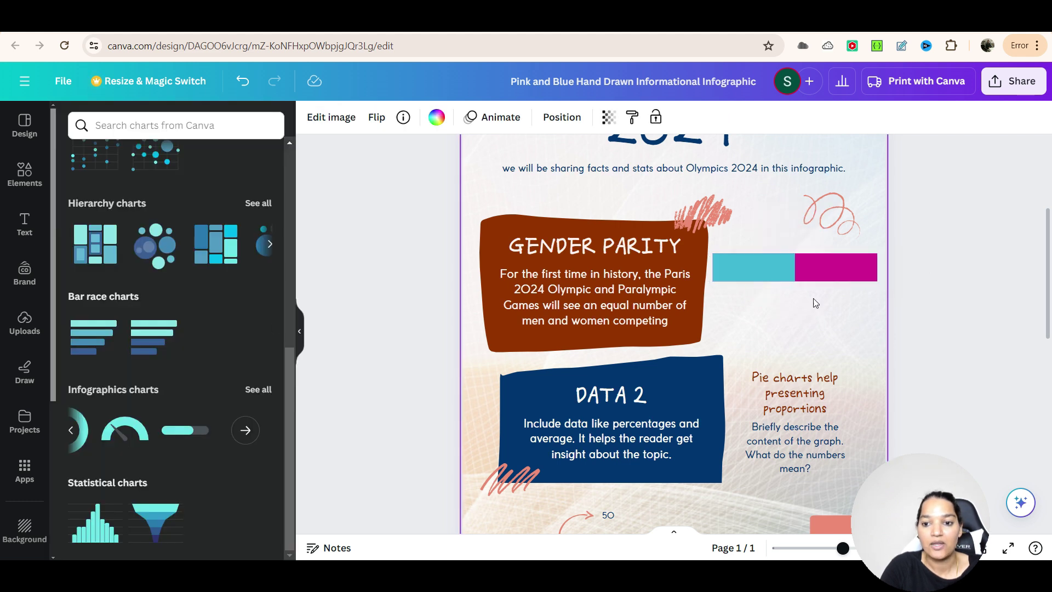
{"action": "left_click", "coordinate": [800, 267]}
{"action": "left_click", "coordinate": [271, 287]}
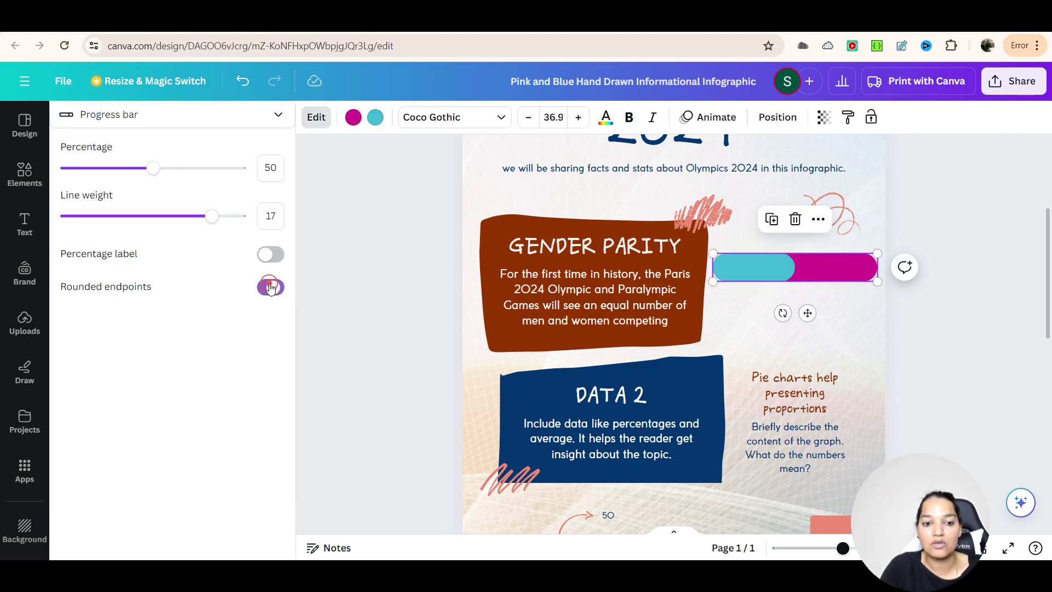
{"action": "left_click", "coordinate": [937, 222]}
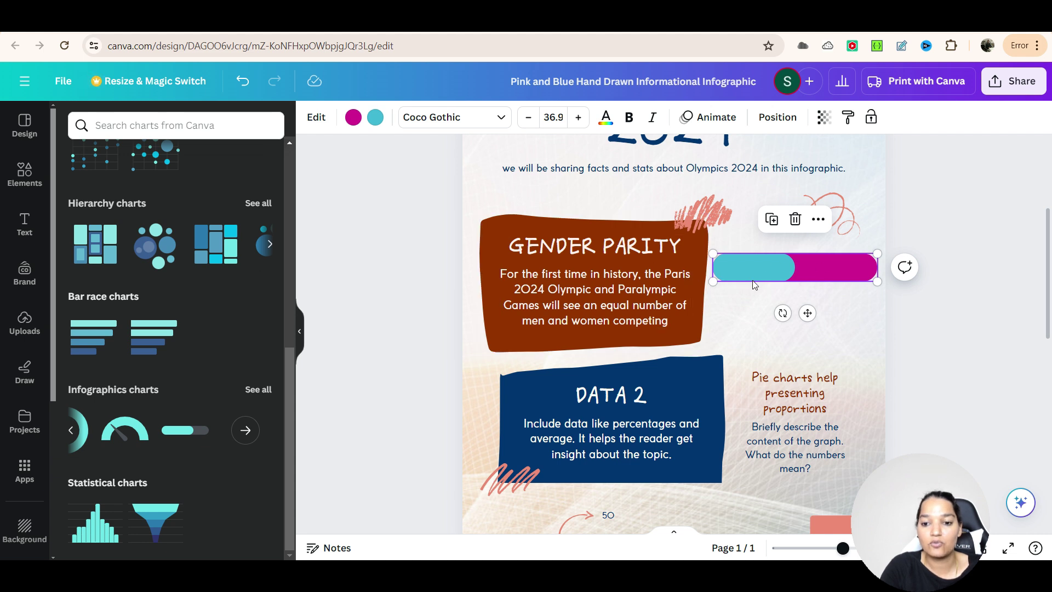
Search Google for "facts about olympics 2024" to find content for the DATA 2 box
{"action": "scroll", "coordinate": [678, 335], "scroll_direction": "down", "scroll_amount": 3}
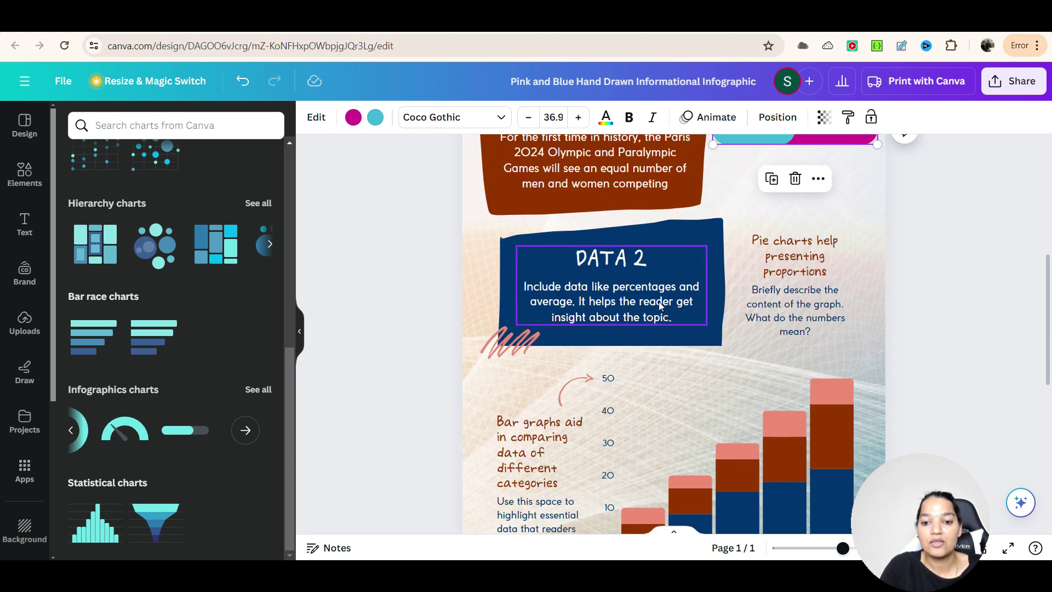
{"action": "left_click", "coordinate": [612, 259]}
{"action": "double_click", "coordinate": [611, 257]}
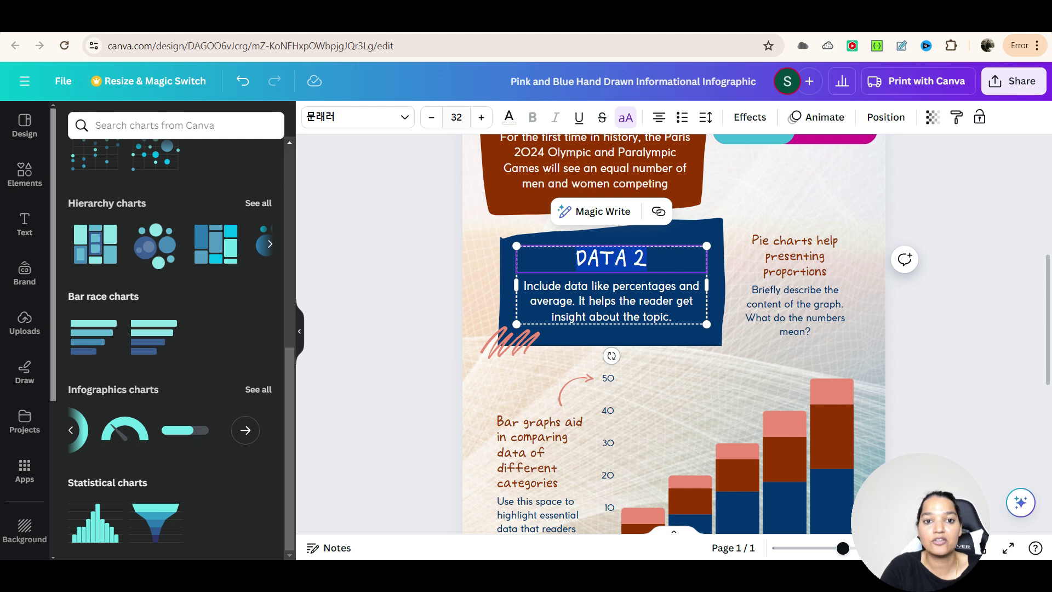
{"action": "key", "text": "ctrl+tab"}
{"action": "triple_click", "coordinate": [301, 94]}
{"action": "type", "text": "f"}
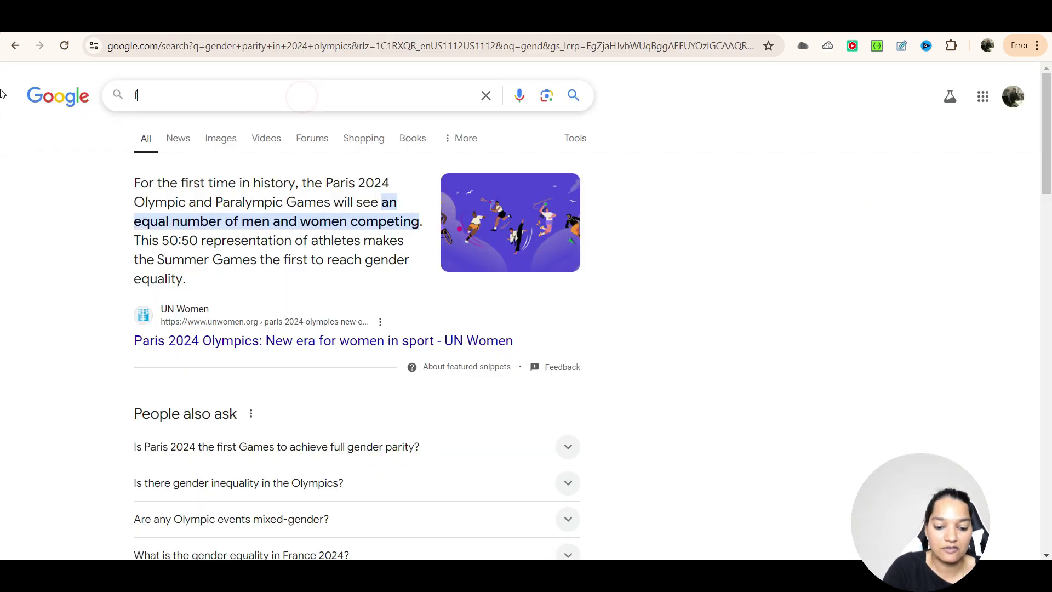
{"action": "type", "text": "acts abou"}
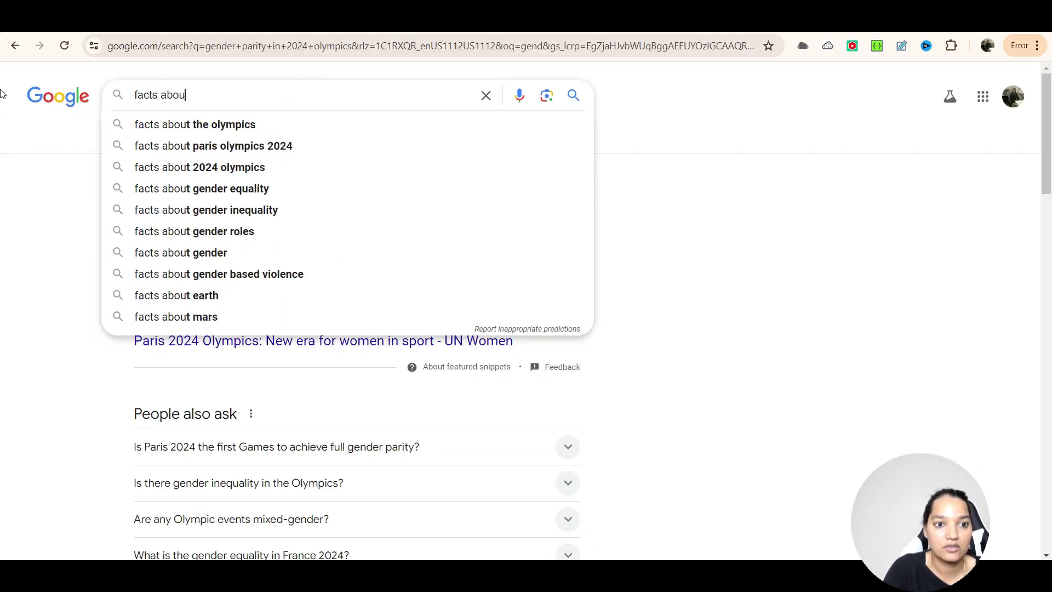
{"action": "type", "text": "t olymp"}
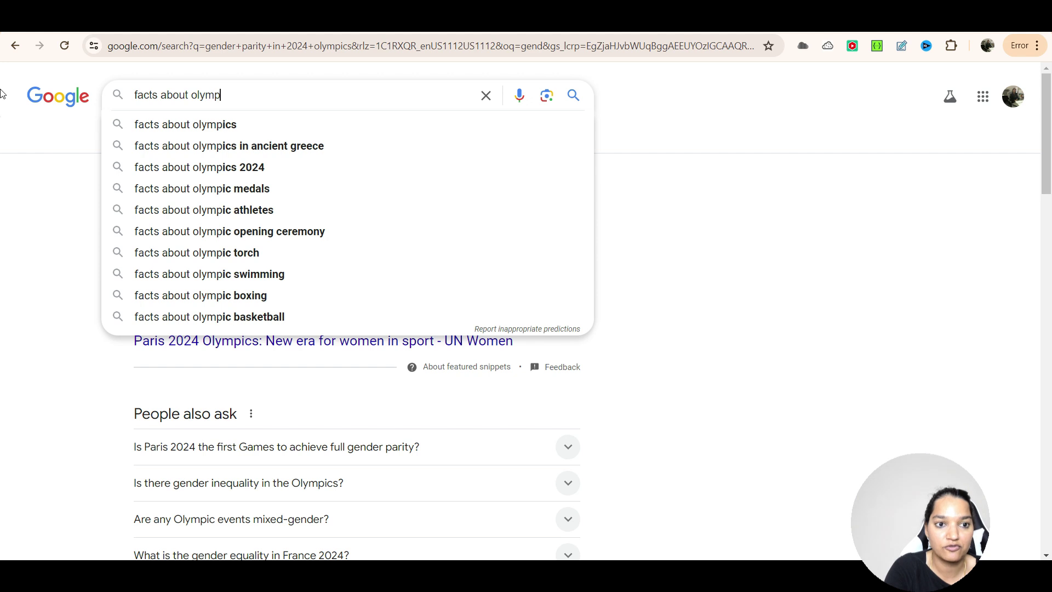
{"action": "type", "text": "ics 2024"}
{"action": "key", "text": "Return"}
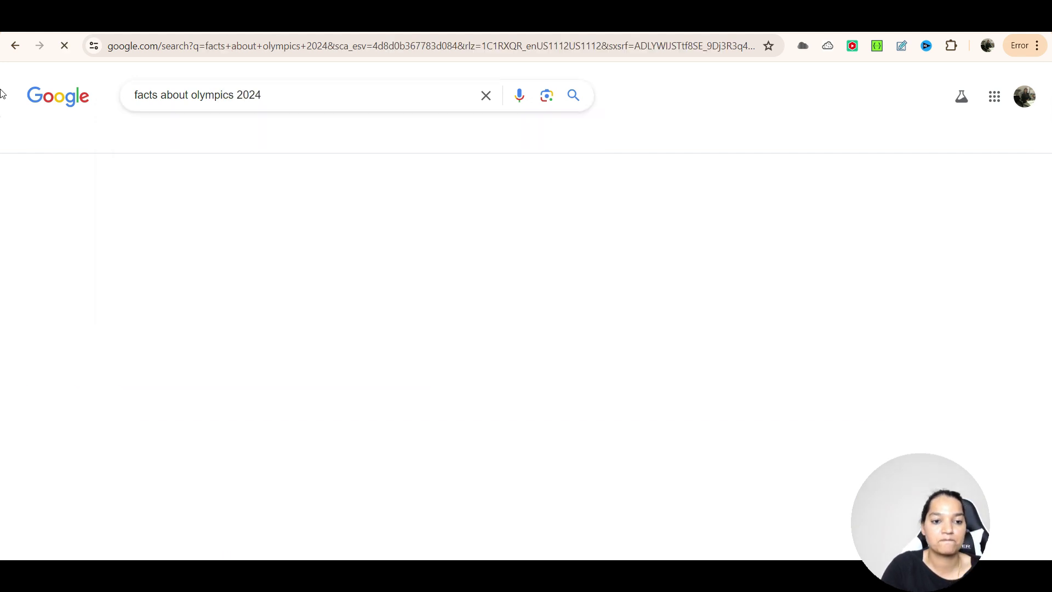
Change the DATA 2 heading to "FUN FACTS" and replace its description with "13.4 million tickets" copied from the search results
{"action": "scroll", "coordinate": [153, 220], "scroll_direction": "down", "scroll_amount": 5}
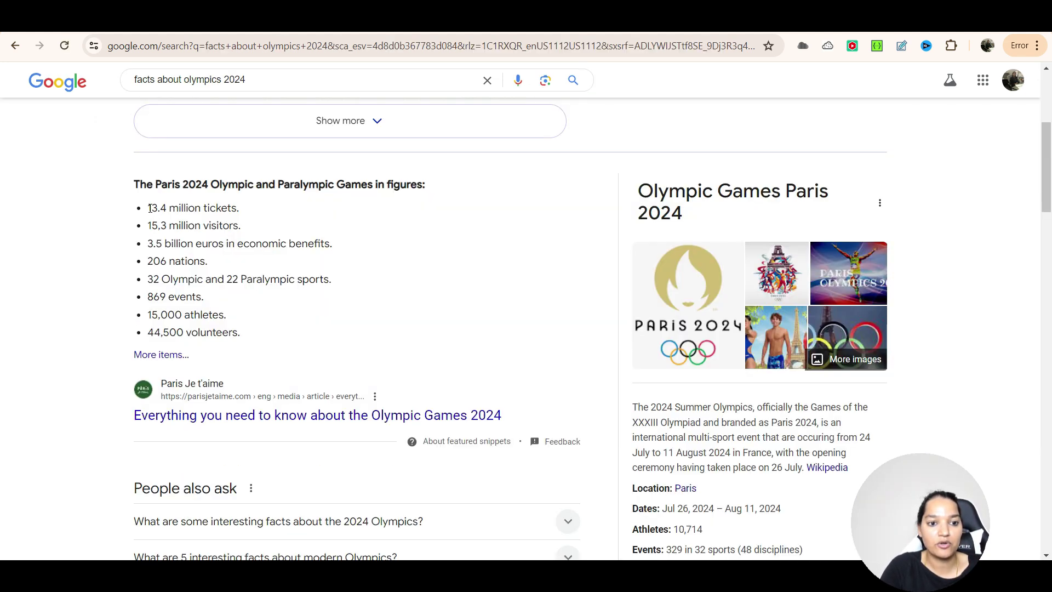
{"action": "left_click_drag", "start_coordinate": [173, 208], "coordinate": [237, 208]}
{"action": "key", "text": "ctrl+c"}
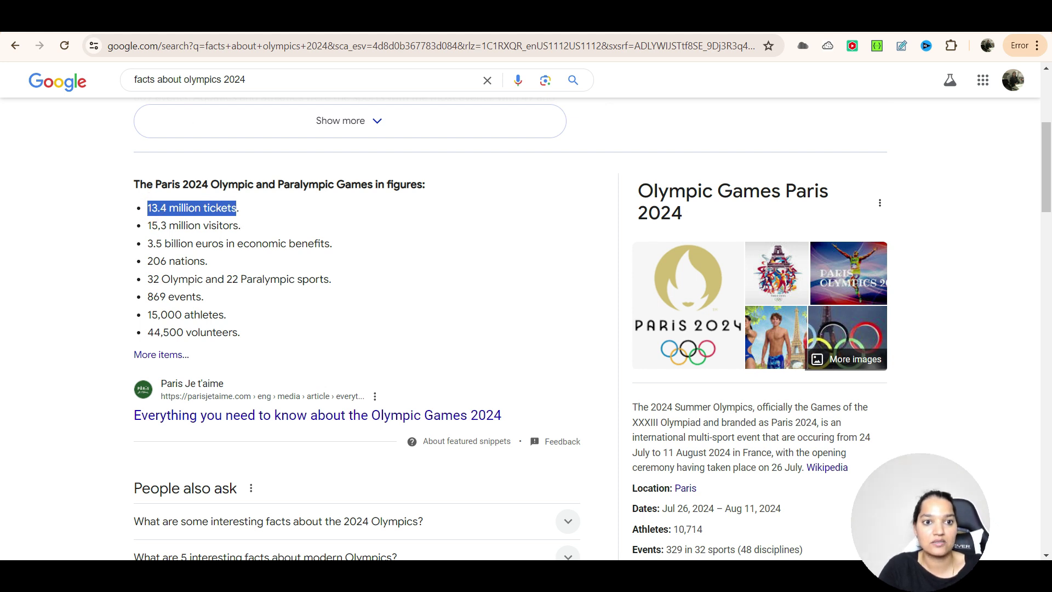
{"action": "key", "text": "ctrl+Tab"}
{"action": "double_click", "coordinate": [610, 249]}
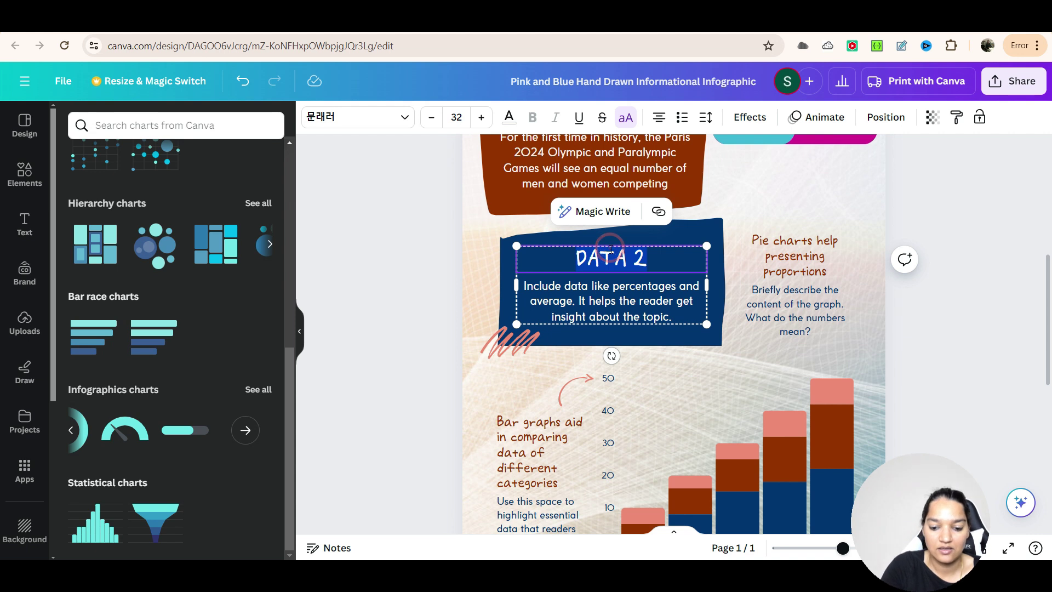
{"action": "type", "text": "FUN FACTS"}
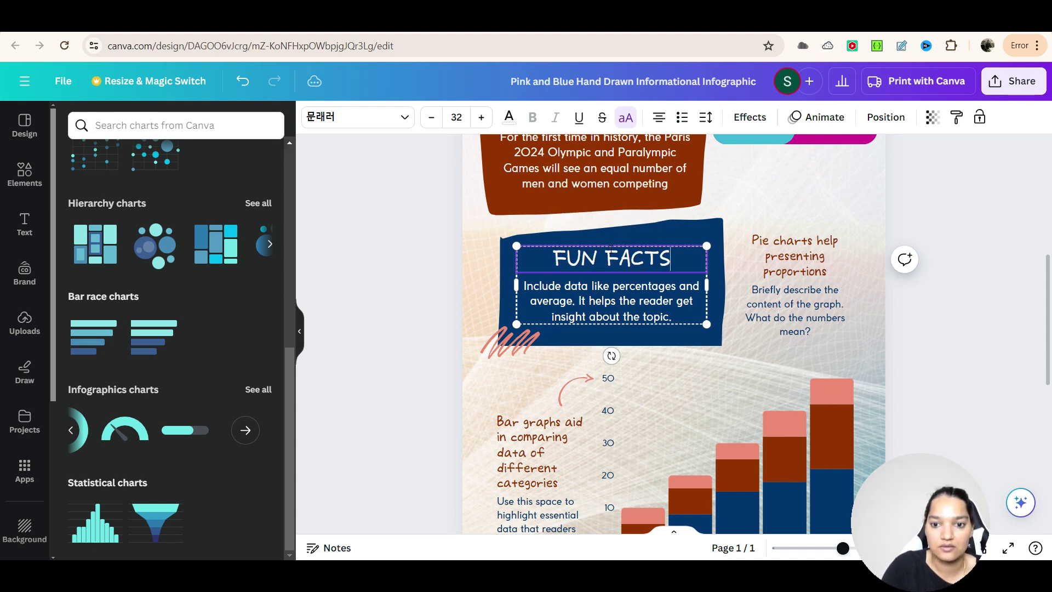
{"action": "key", "text": "ctrl+v"}
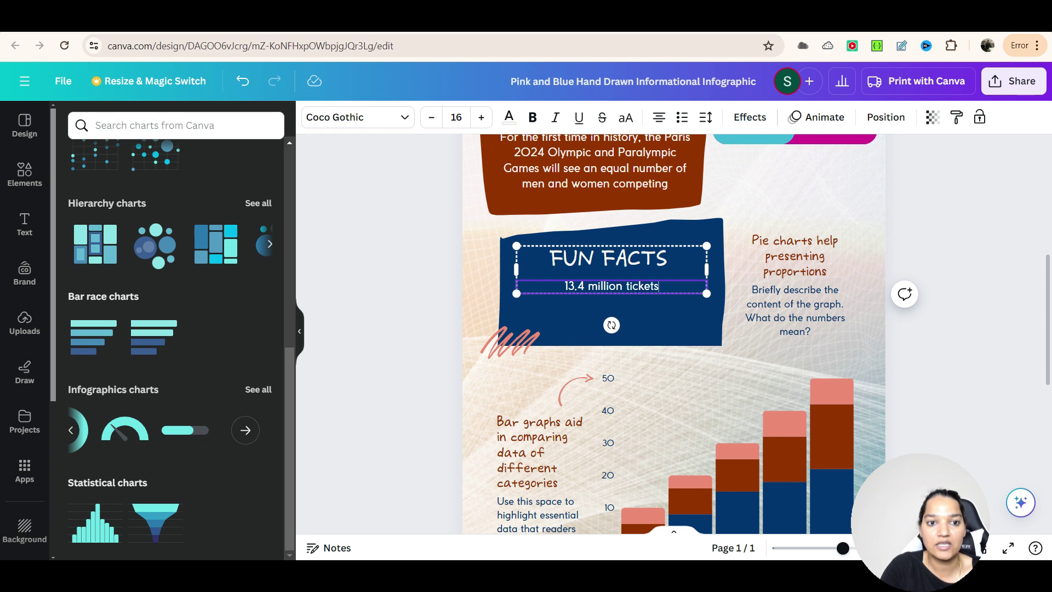
Copy "3.5 billion euros in economic benefits." from the search results into a new line under the tickets fact
{"action": "key", "text": "ctrl+Tab"}
{"action": "left_click_drag", "start_coordinate": [148, 247], "coordinate": [334, 246]}
{"action": "key", "text": "ctrl+c"}
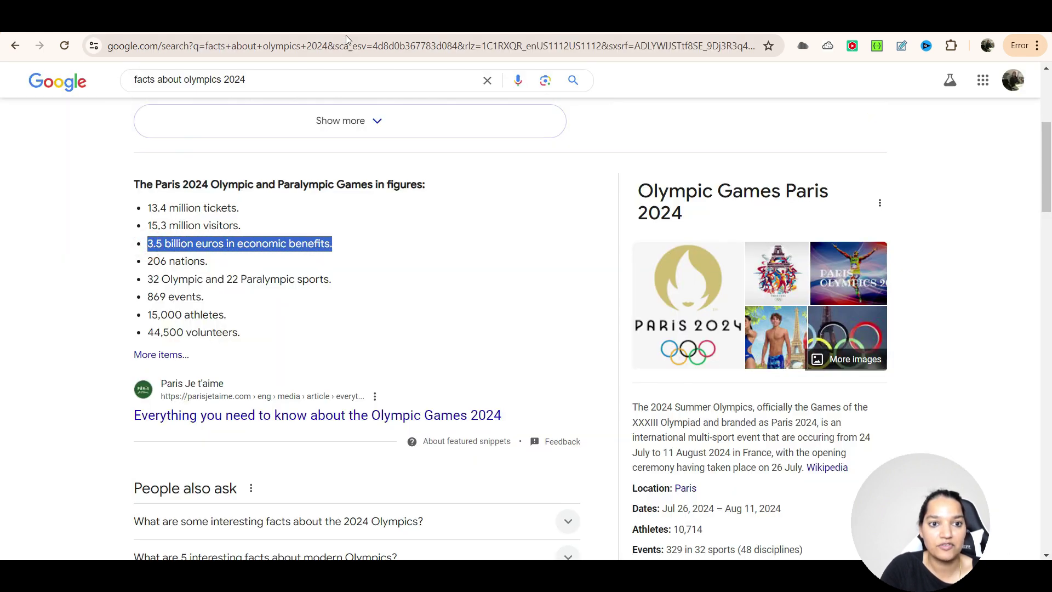
{"action": "key", "text": "ctrl+Tab"}
{"action": "left_click", "coordinate": [673, 286]}
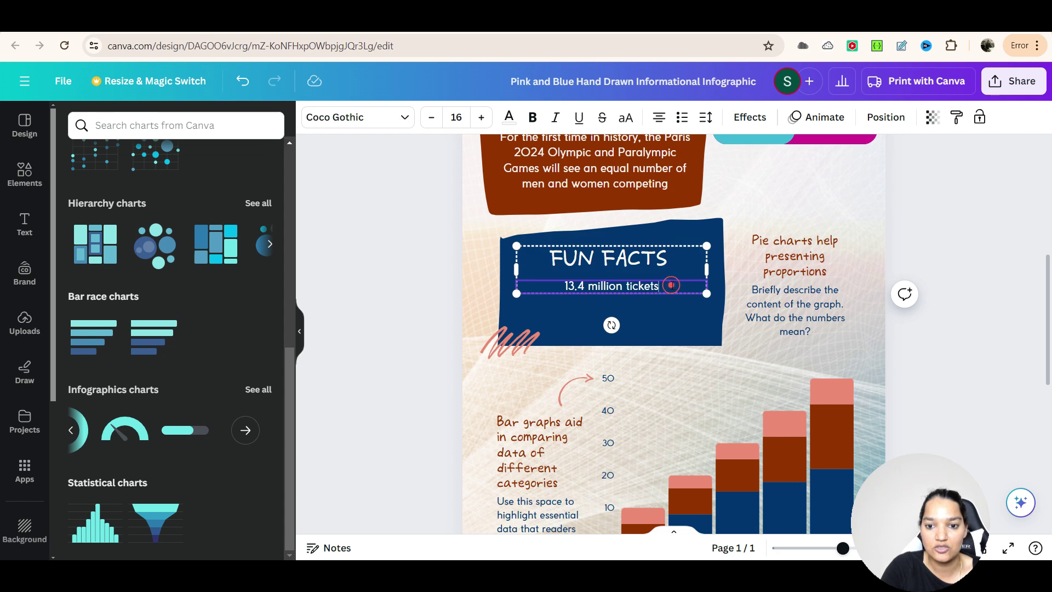
{"action": "key", "text": "Return"}
{"action": "key", "text": "ctrl+v"}
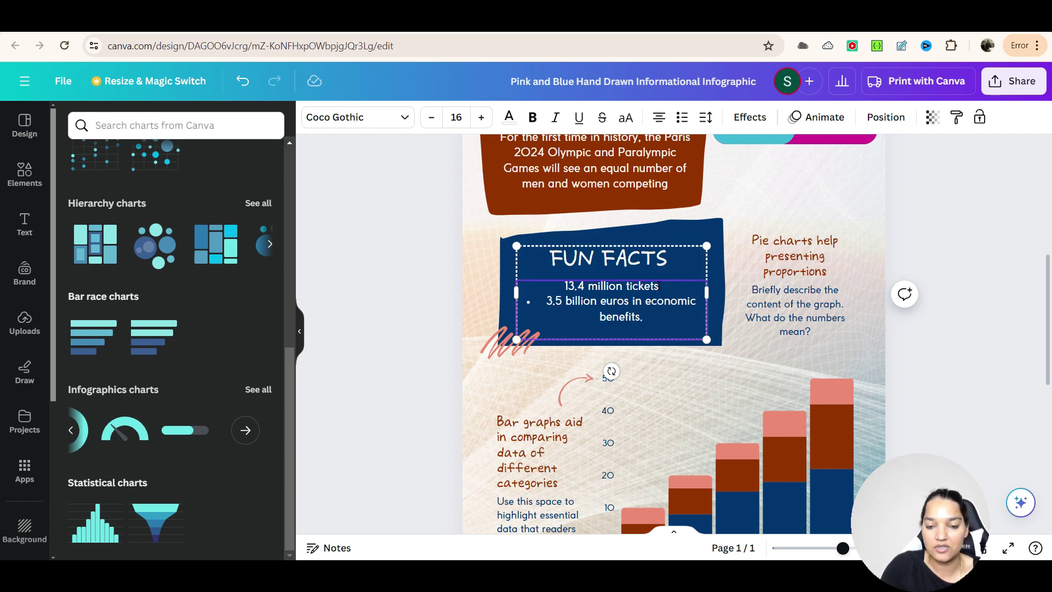
Remove the bullet from the economic benefits fact and keep it on its own line
{"action": "left_click", "coordinate": [546, 300]}
{"action": "key", "text": "BackSpace"}
{"action": "key", "text": "BackSpace"}
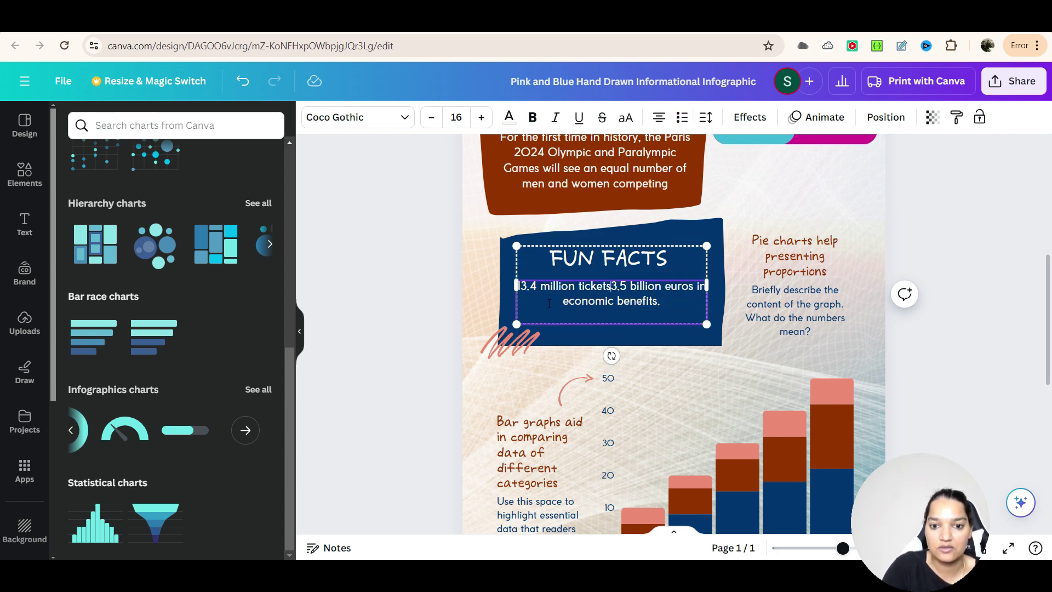
{"action": "key", "text": "Return"}
{"action": "left_click", "coordinate": [896, 186]}
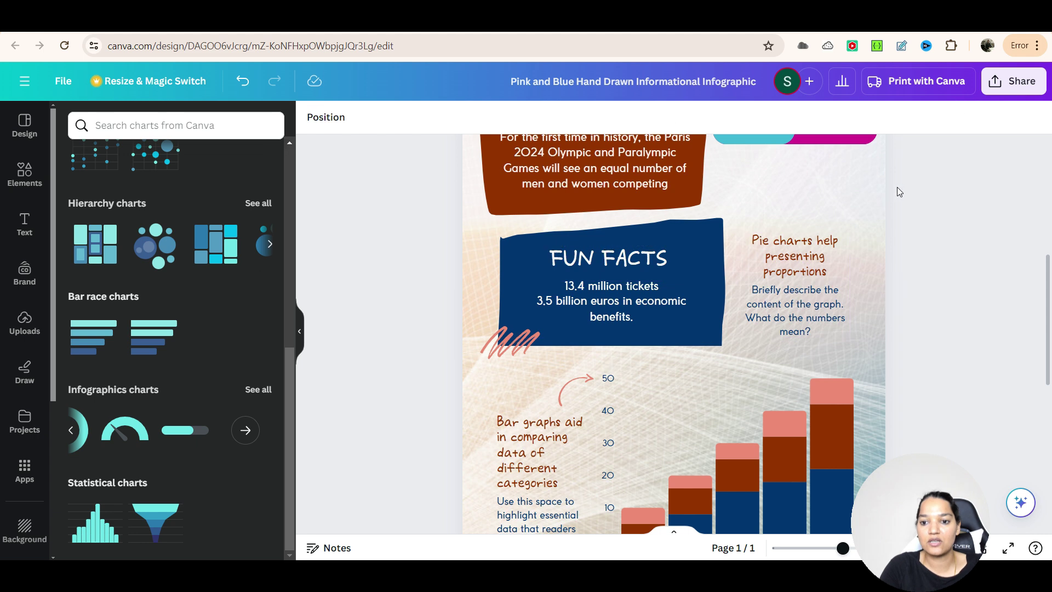
Add the word "sold" after "13.4 million tickets" in the Fun Facts box
{"action": "scroll", "coordinate": [901, 268], "scroll_direction": "down", "scroll_amount": 1}
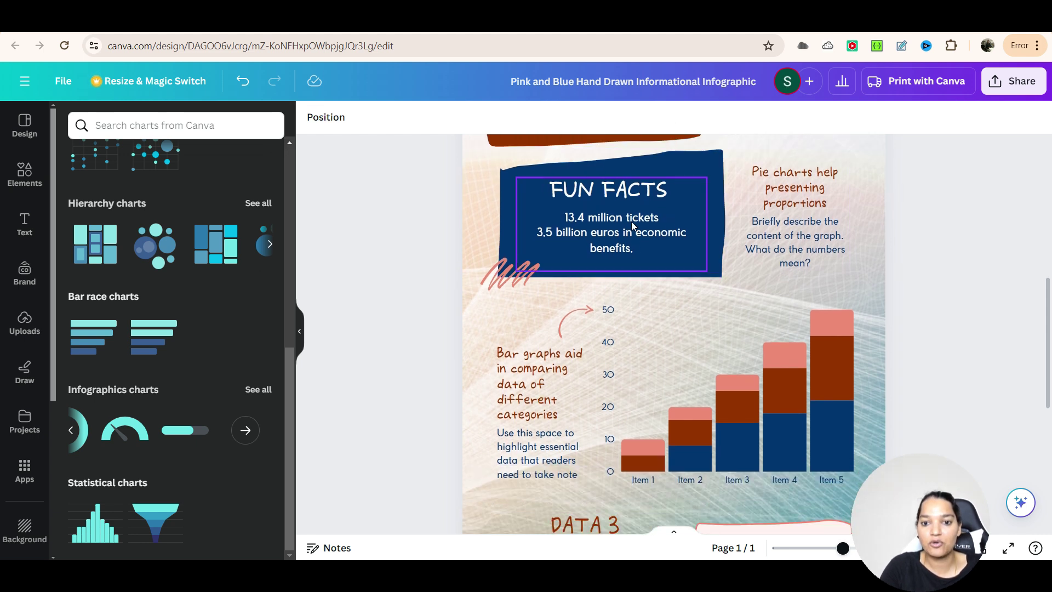
{"action": "left_click", "coordinate": [662, 217]}
{"action": "left_click", "coordinate": [661, 216]}
{"action": "type", "text": "sol"}
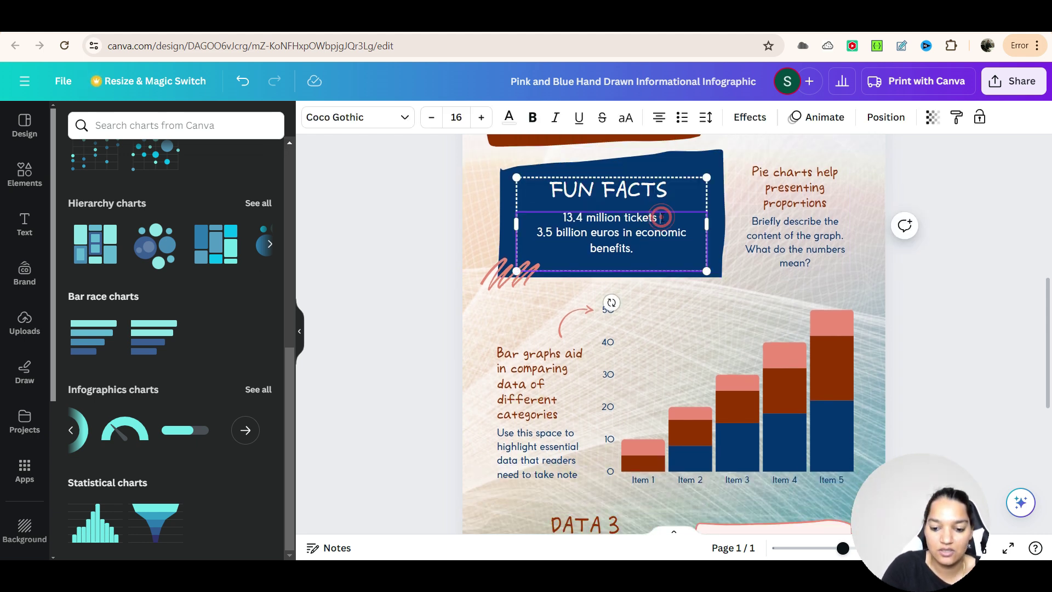
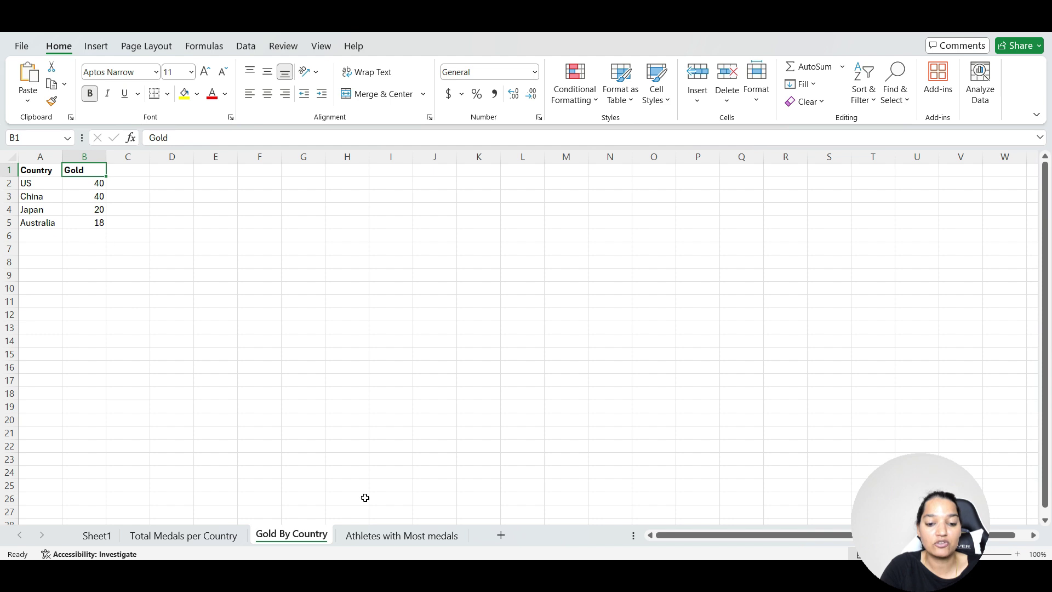
Review the Athletes with Most medals data and the Total Medals per Country sheet in the Excel workbook
{"action": "left_click", "coordinate": [387, 543]}
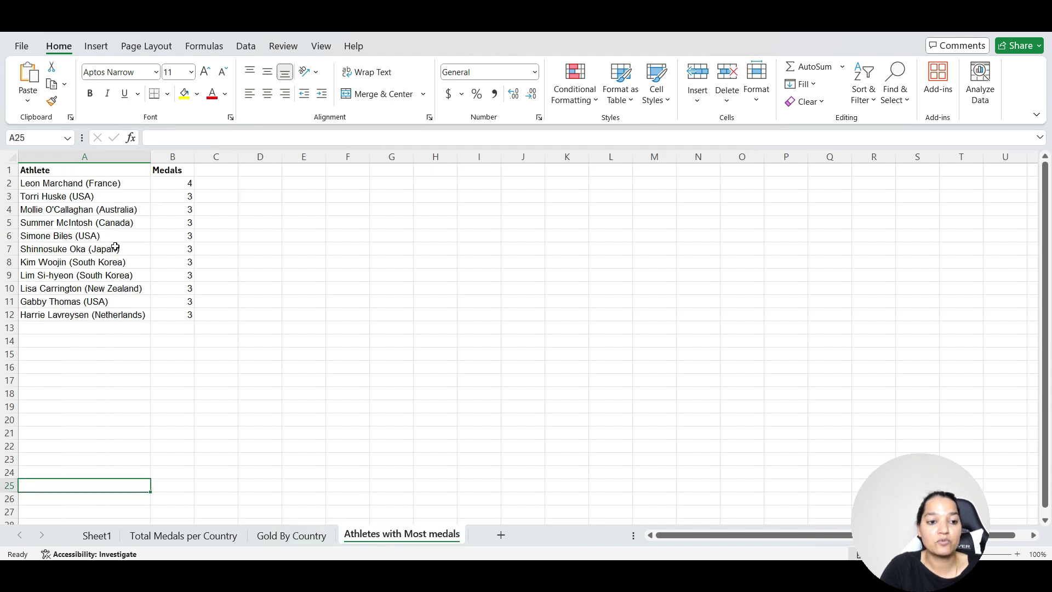
{"action": "left_click_drag", "start_coordinate": [72, 185], "coordinate": [187, 321]}
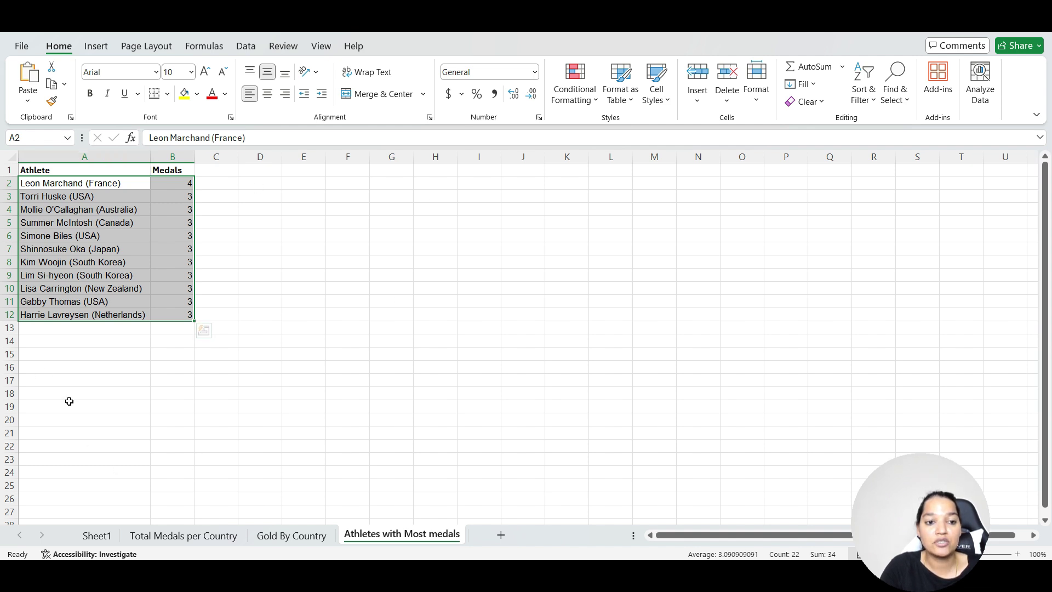
{"action": "left_click", "coordinate": [179, 541]}
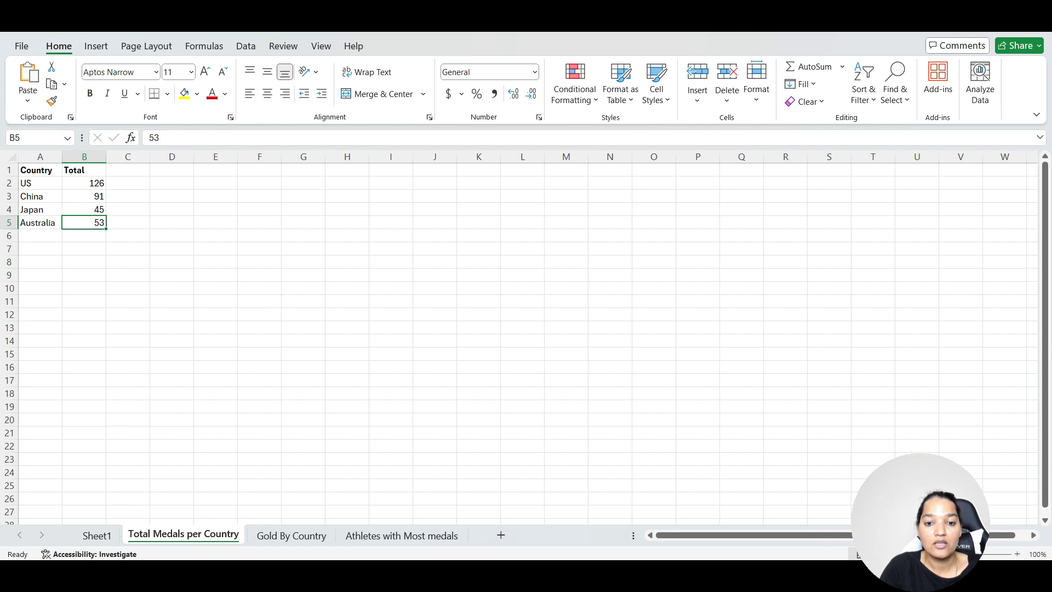
Switch to Canva, upload the GoldByCountry workbook as the bar chart's data, and choose the Total Medals per Country sheet
{"action": "key", "text": "alt+Tab"}
{"action": "left_click", "coordinate": [162, 527]}
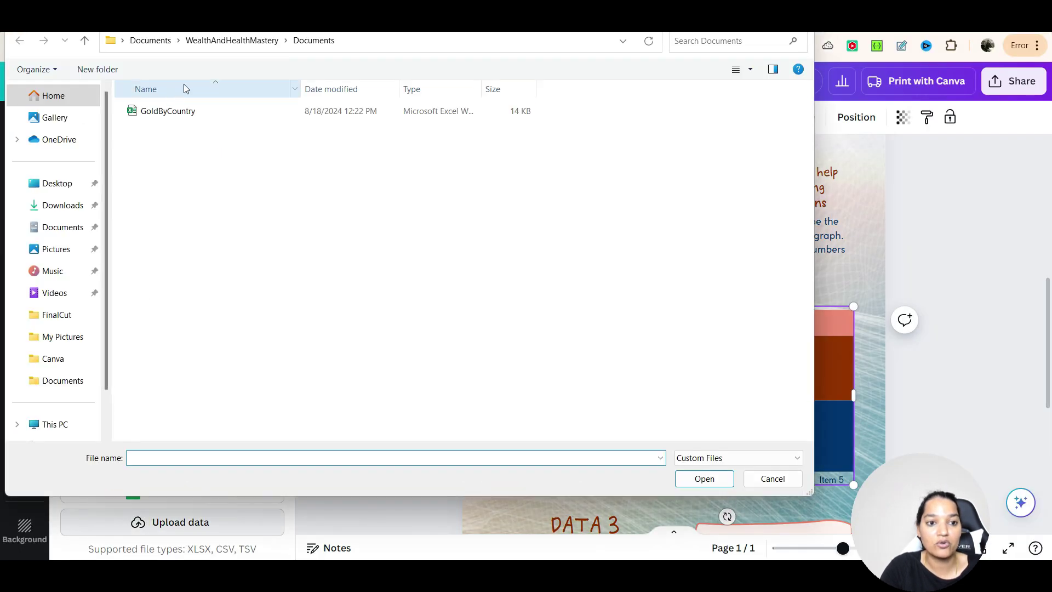
{"action": "double_click", "coordinate": [168, 114]}
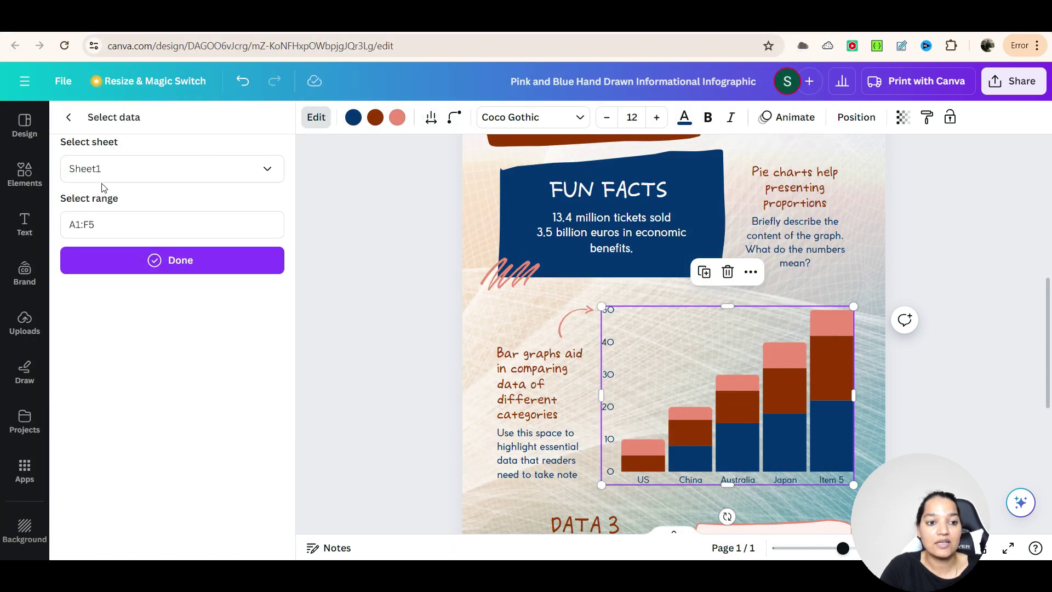
{"action": "left_click", "coordinate": [129, 172]}
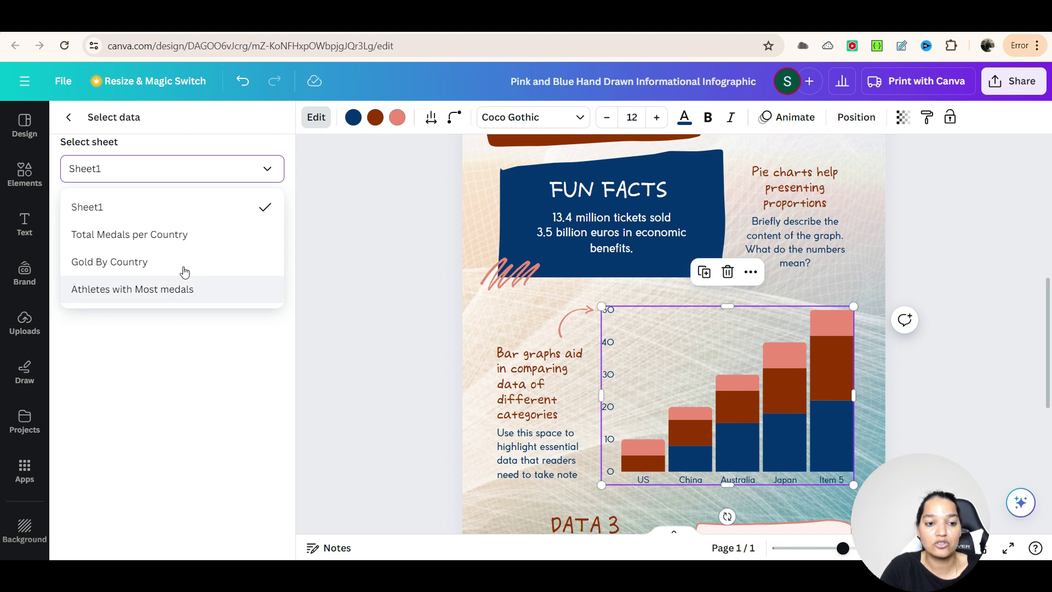
{"action": "left_click", "coordinate": [169, 235]}
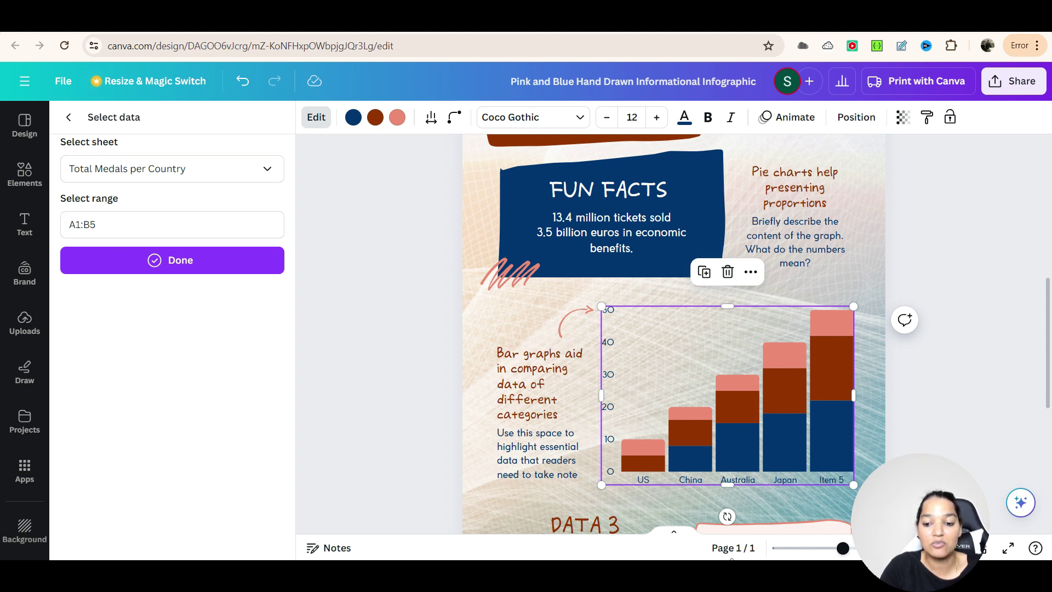
Switch to Excel and check the Total Medals per Country table from its header row to cell B5
{"action": "key", "text": "alt+Tab"}
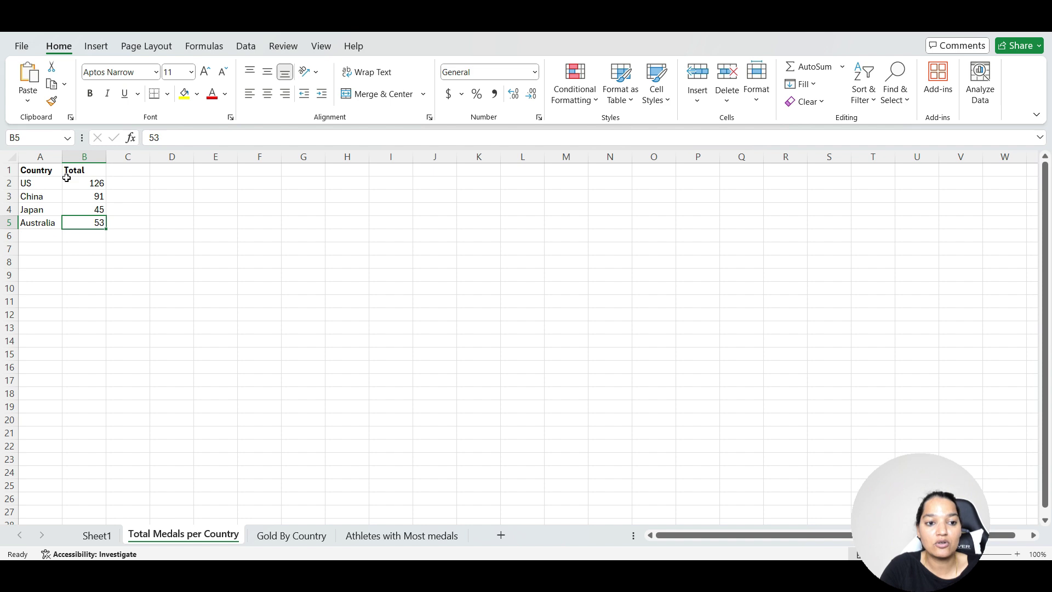
{"action": "left_click", "coordinate": [8, 170]}
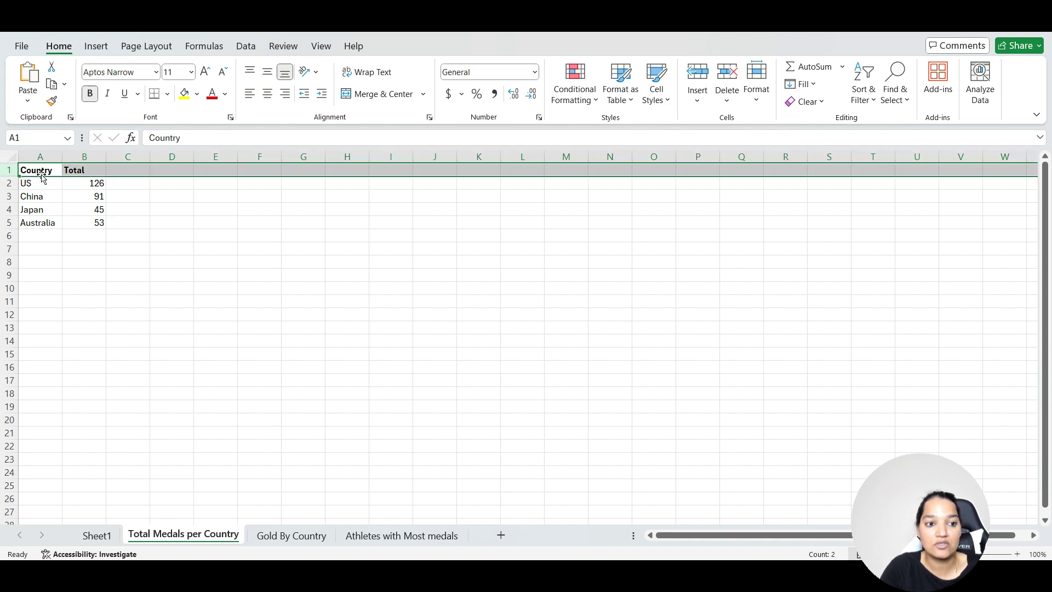
{"action": "left_click", "coordinate": [101, 226]}
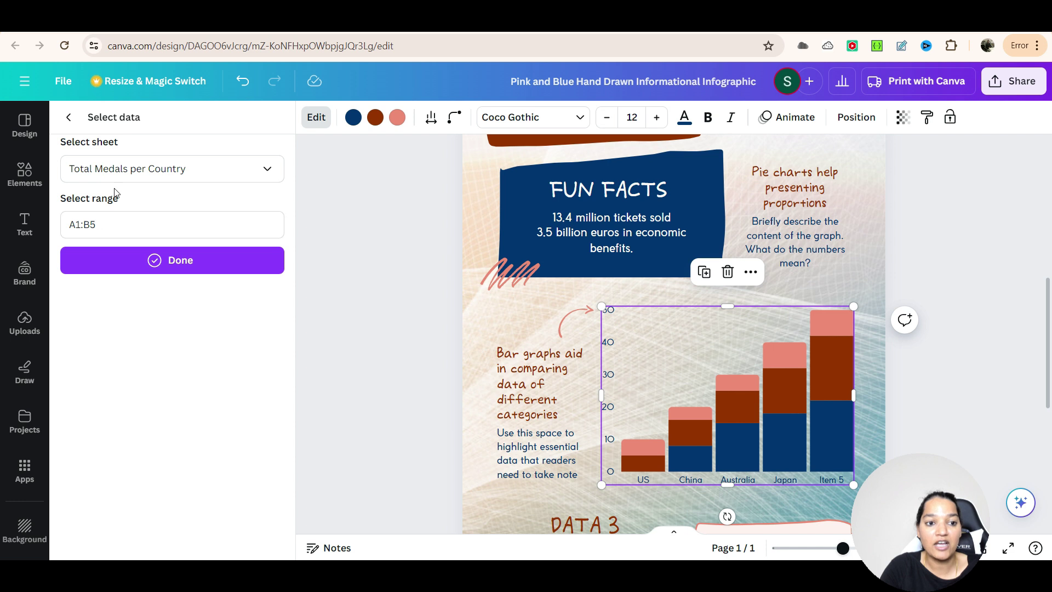
Back in Canva, try Gold By Country as the chart's data sheet, and switch the selection to Athletes with Most medals
{"action": "left_click", "coordinate": [128, 168]}
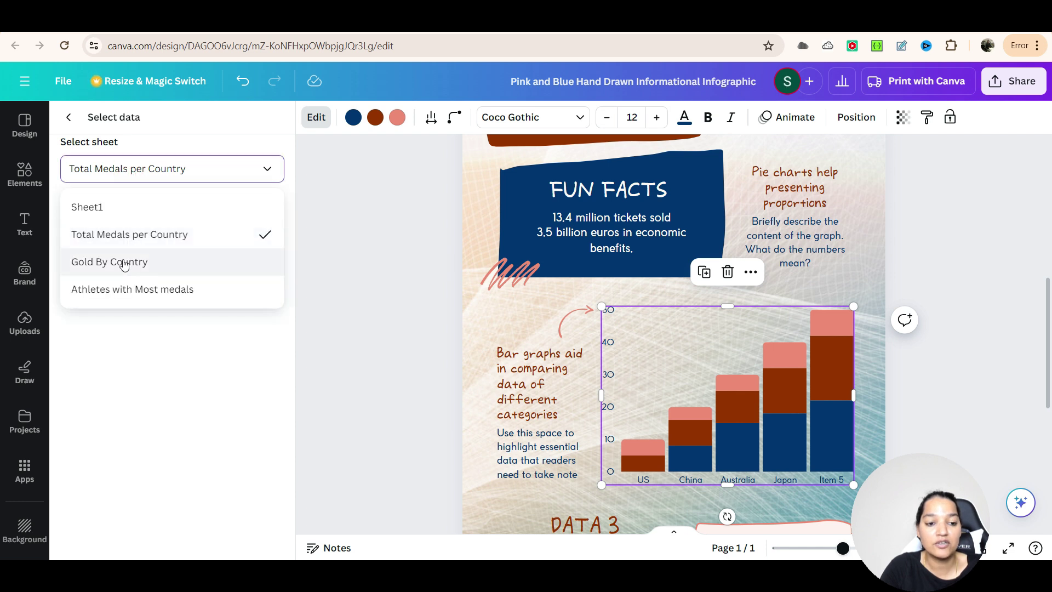
{"action": "left_click", "coordinate": [152, 266]}
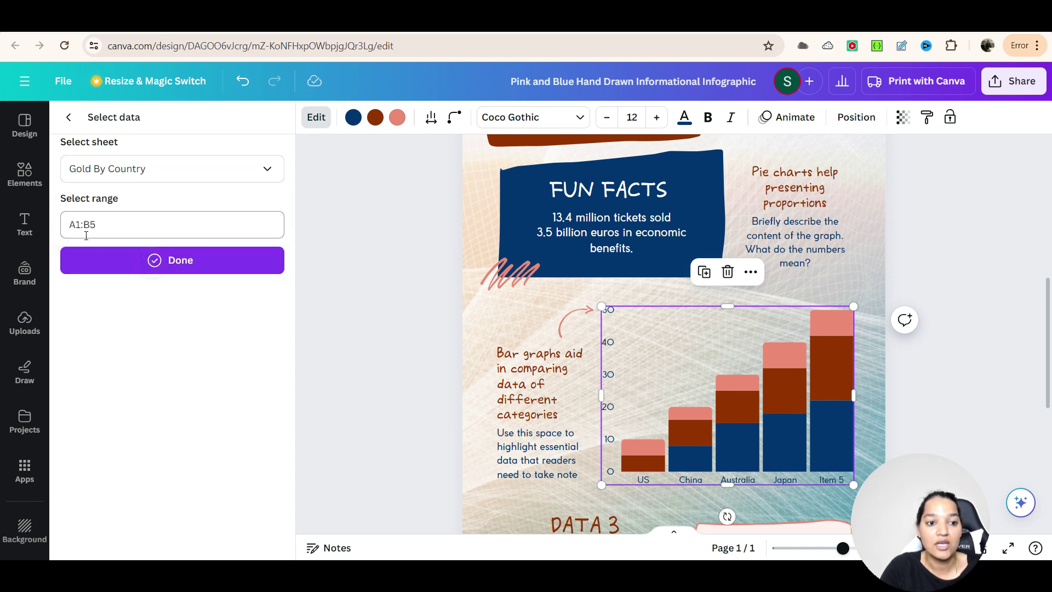
{"action": "left_click", "coordinate": [129, 169]}
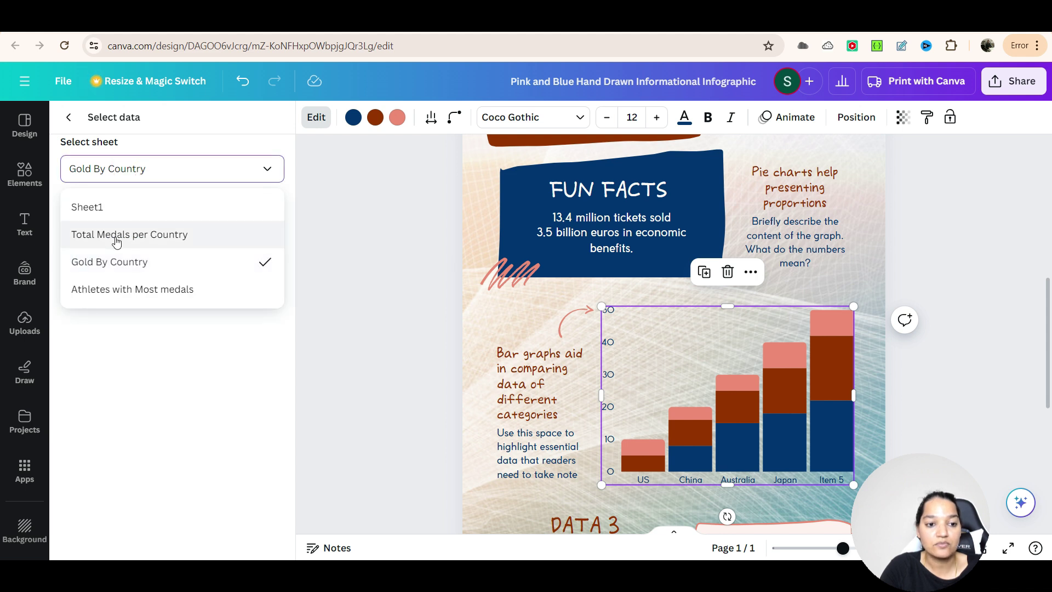
{"action": "left_click", "coordinate": [125, 290]}
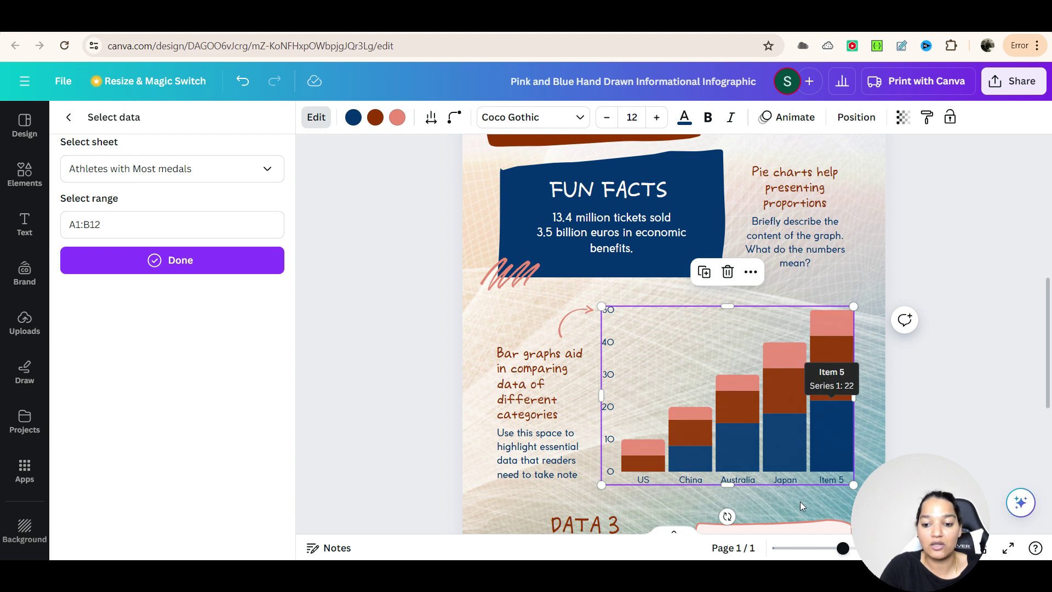
Switch to Excel and check the Athletes with Most medals table from its header cell A1 to cell B12
{"action": "key", "text": "alt+Tab"}
{"action": "left_click", "coordinate": [410, 537]}
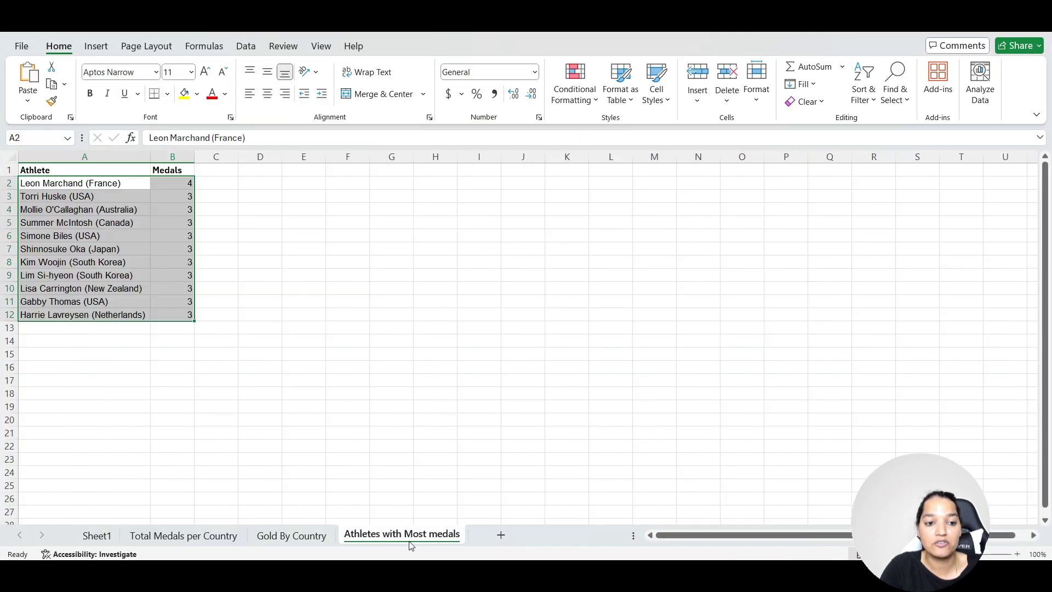
{"action": "left_click", "coordinate": [10, 170]}
{"action": "left_click", "coordinate": [36, 169]}
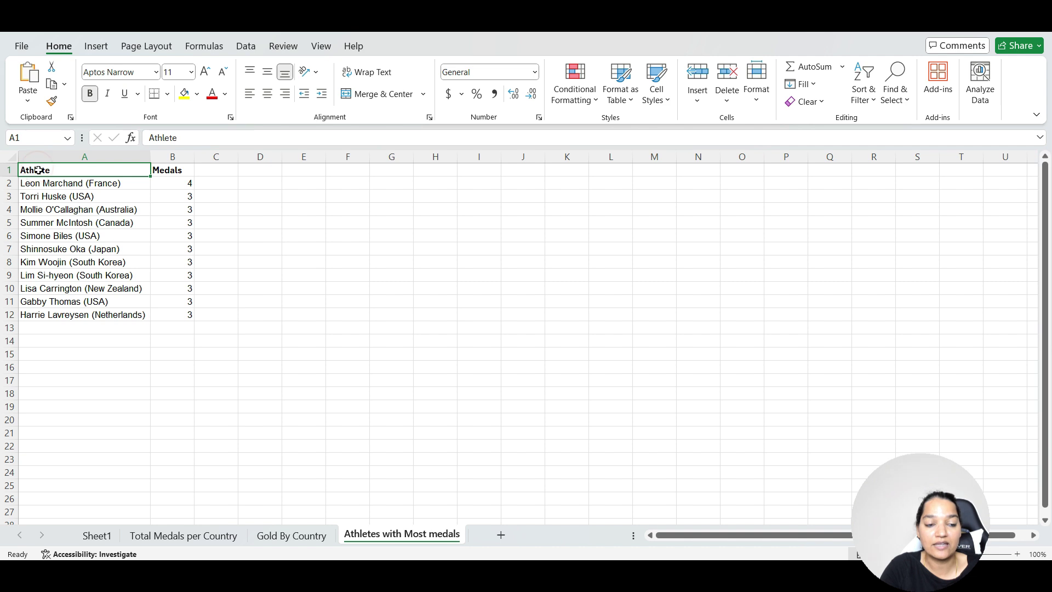
{"action": "left_click", "coordinate": [197, 315]}
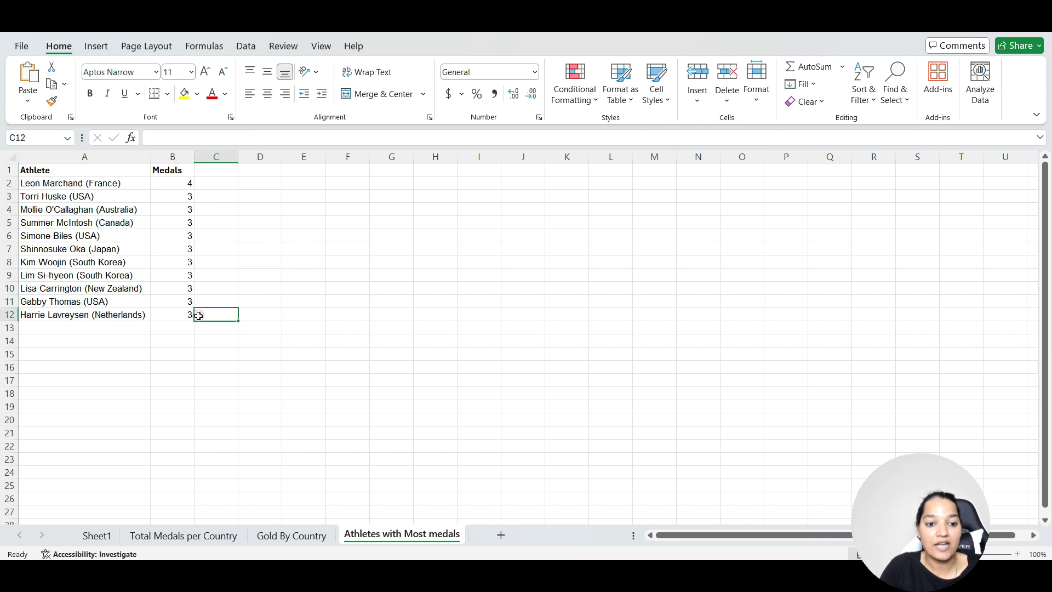
{"action": "left_click", "coordinate": [169, 315]}
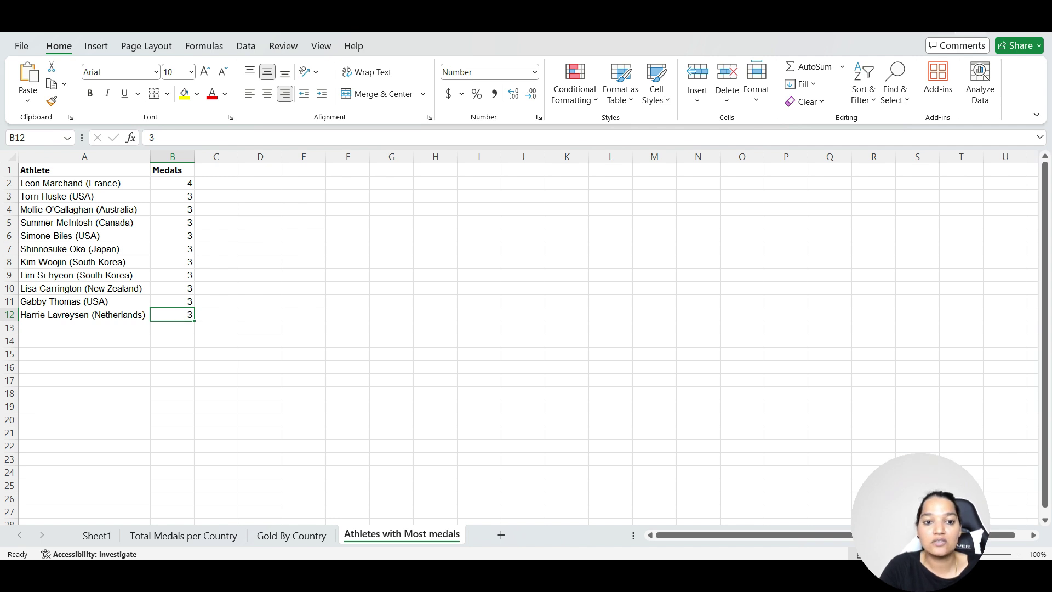
Back in Canva, feed the bar chart from the Total Medals per Country sheet with range A1:B5
{"action": "key", "text": "alt+Tab"}
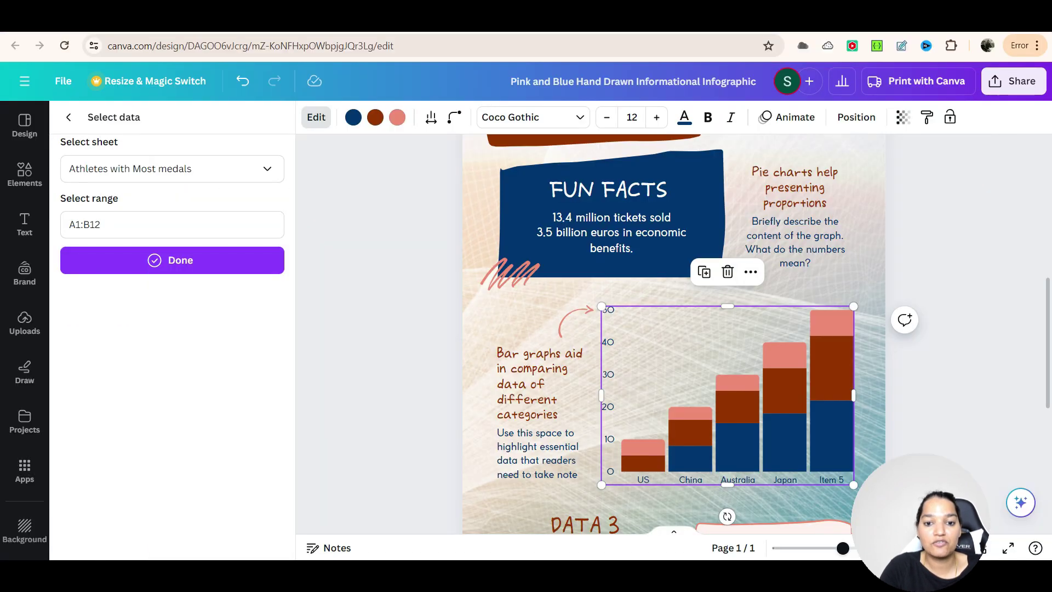
{"action": "left_click", "coordinate": [141, 171]}
{"action": "left_click", "coordinate": [120, 236]}
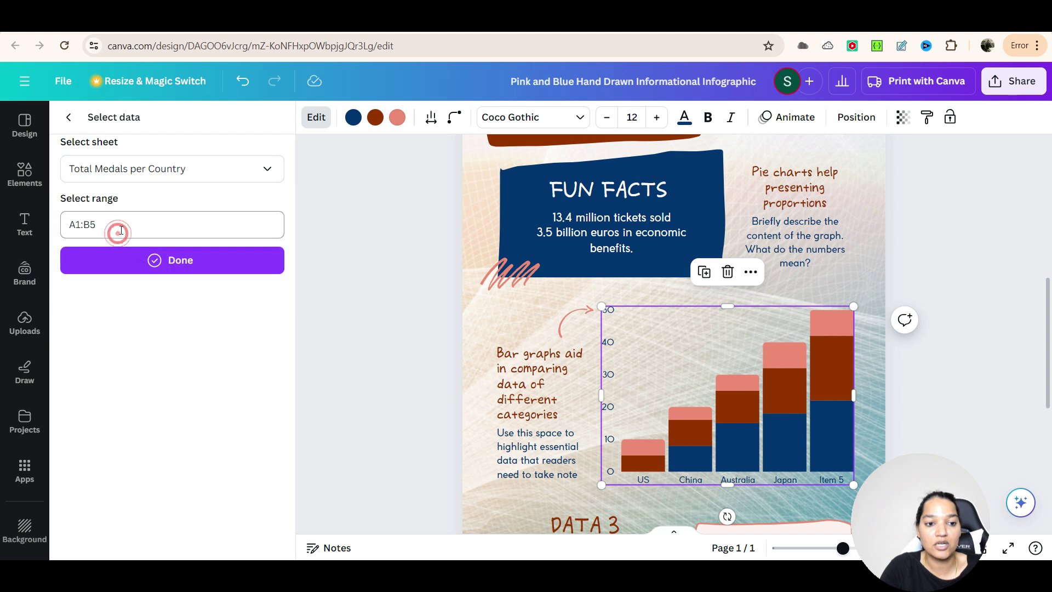
{"action": "left_click", "coordinate": [178, 263]}
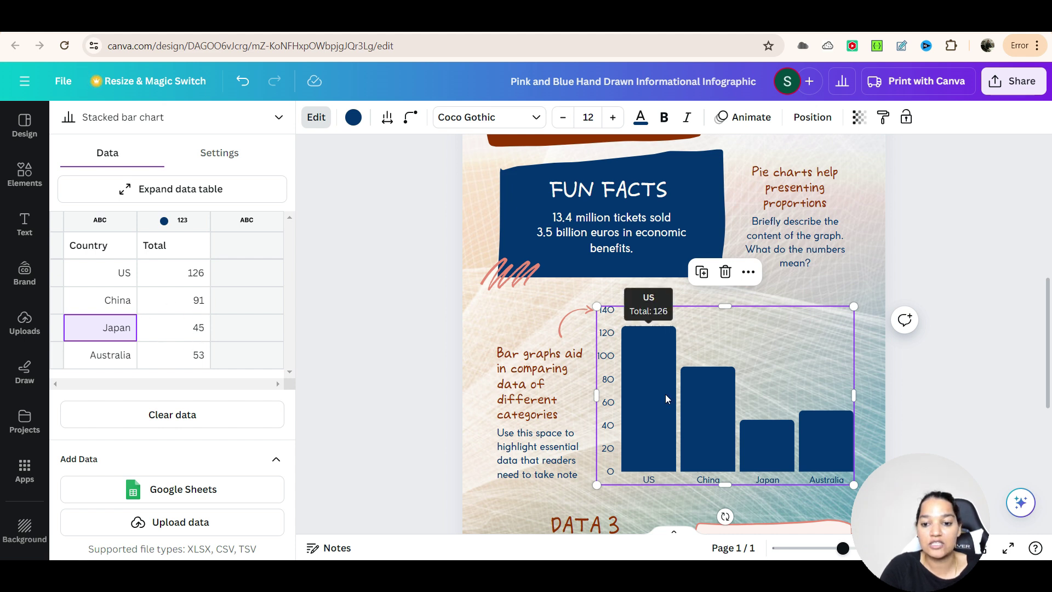
Recolor the medal bar chart's bars magenta from the document colors and shift the chart slightly to the right
{"action": "scroll", "coordinate": [836, 406], "scroll_direction": "up", "scroll_amount": 3}
{"action": "scroll", "coordinate": [846, 369], "scroll_direction": "down", "scroll_amount": 3}
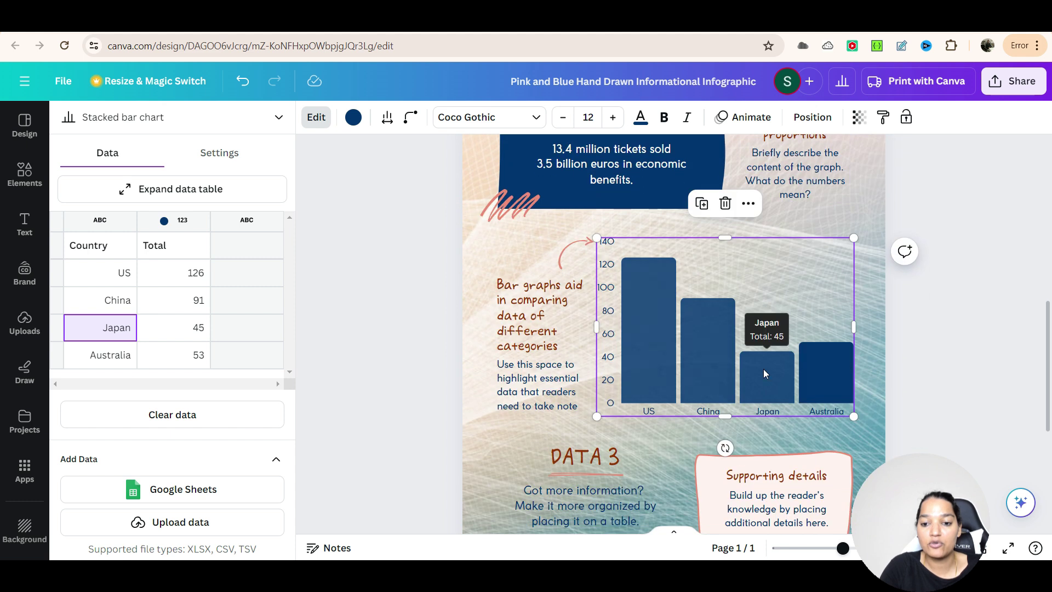
{"action": "left_click", "coordinate": [354, 117]}
{"action": "left_click", "coordinate": [261, 204]}
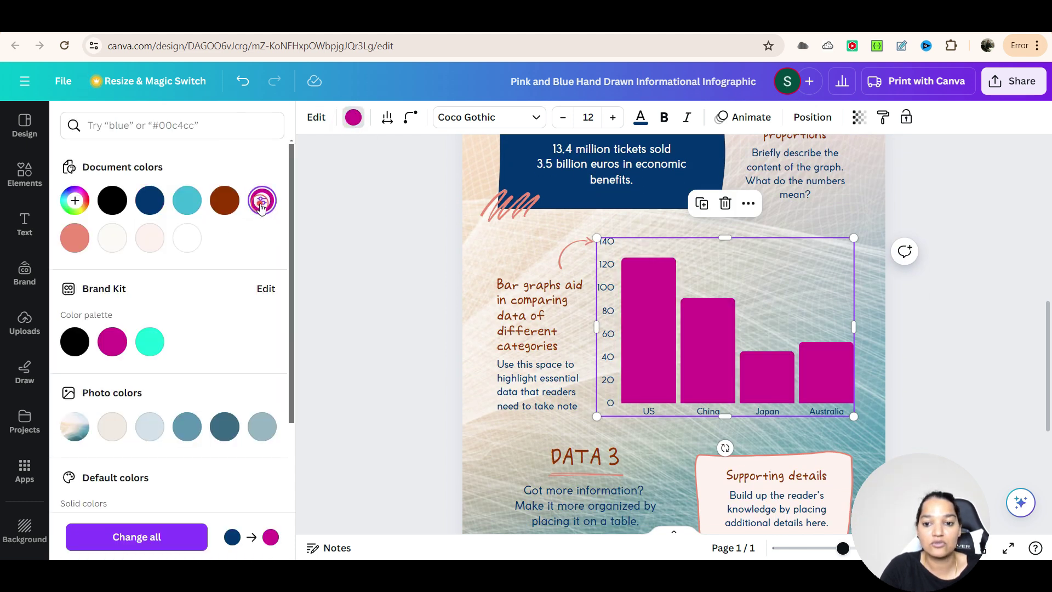
{"action": "left_click_drag", "start_coordinate": [773, 332], "coordinate": [787, 333]}
Examine the infographic from the Gender Parity section down to the DATA 3 and Related Illustrations placeholders
{"action": "scroll", "coordinate": [1050, 346], "scroll_direction": "up", "scroll_amount": 5}
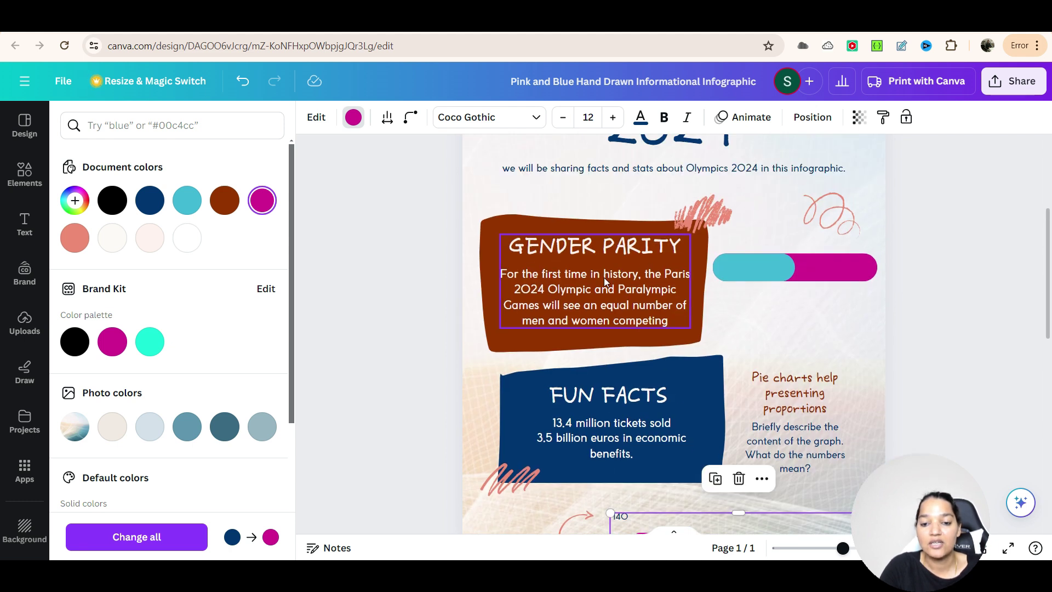
{"action": "scroll", "coordinate": [811, 328], "scroll_direction": "down", "scroll_amount": 4}
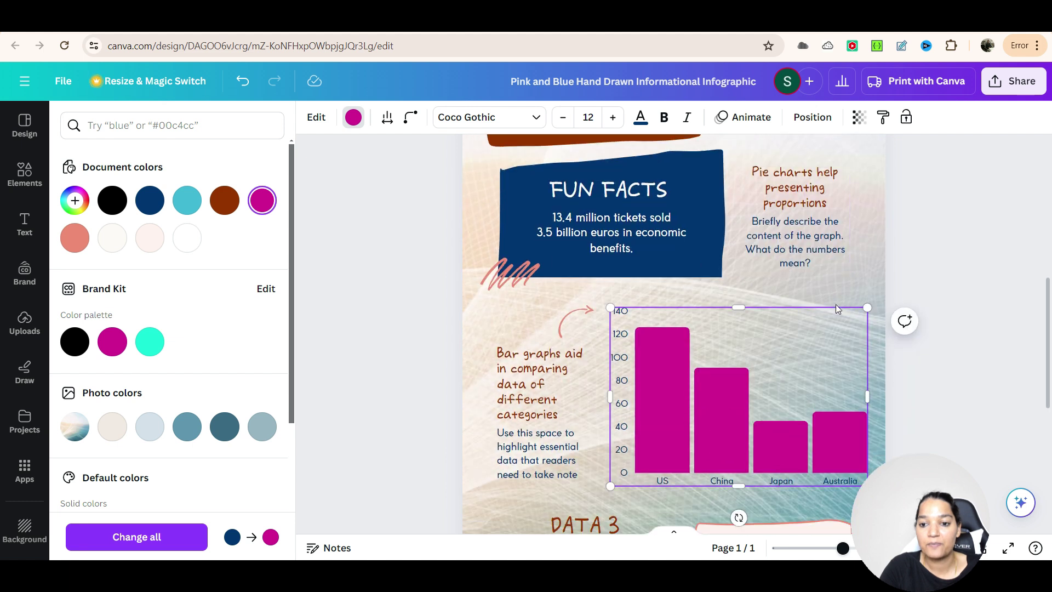
{"action": "scroll", "coordinate": [793, 399], "scroll_direction": "down", "scroll_amount": 3}
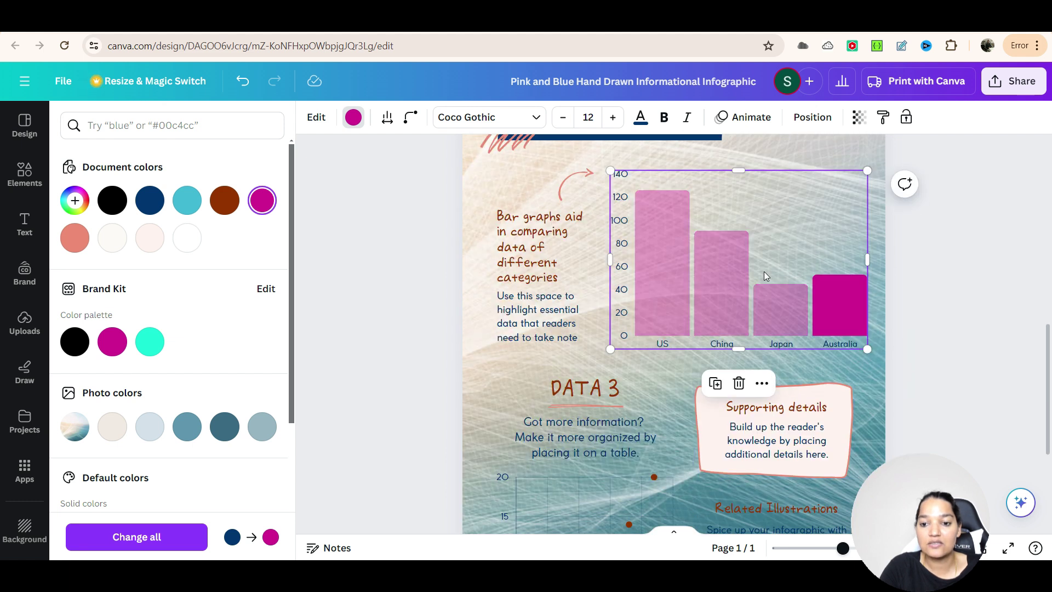
{"action": "scroll", "coordinate": [762, 357], "scroll_direction": "down", "scroll_amount": 4}
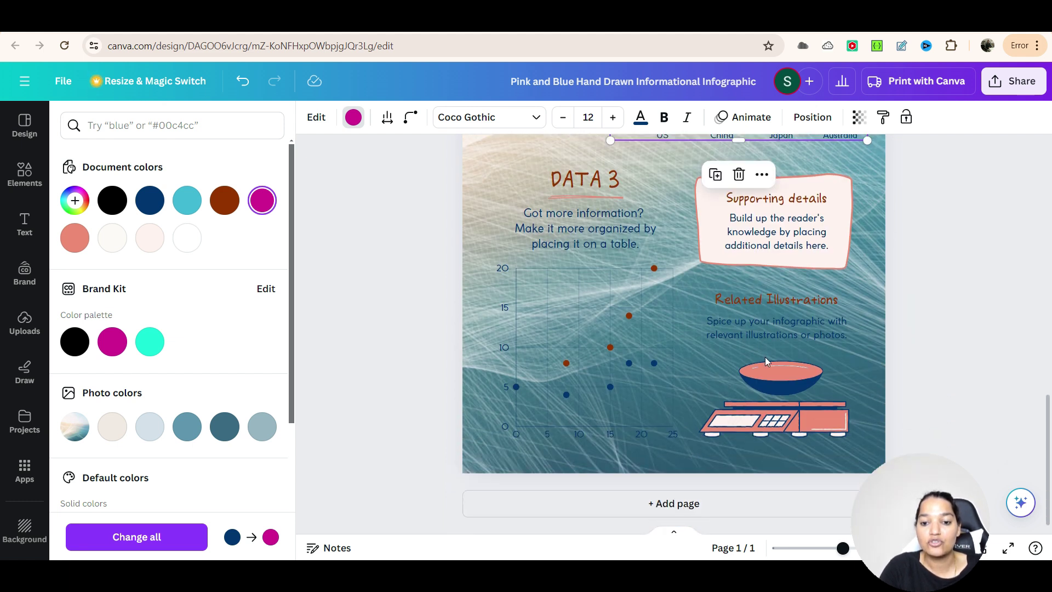
{"action": "scroll", "coordinate": [765, 357], "scroll_direction": "up", "scroll_amount": 3}
{"action": "scroll", "coordinate": [827, 351], "scroll_direction": "down", "scroll_amount": 3}
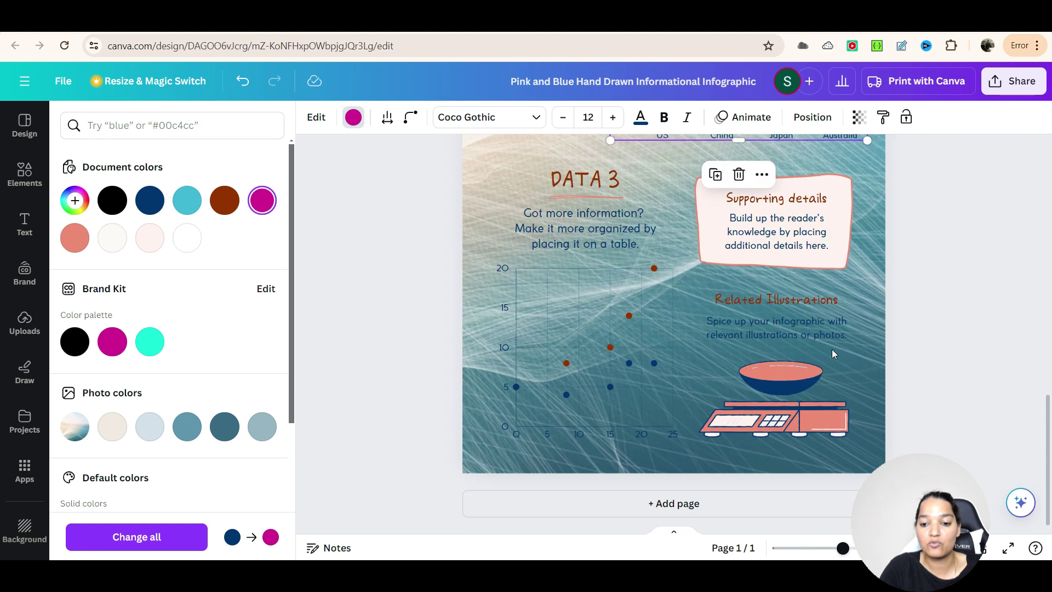
{"action": "scroll", "coordinate": [802, 355], "scroll_direction": "up", "scroll_amount": 4}
{"action": "scroll", "coordinate": [847, 375], "scroll_direction": "down", "scroll_amount": 3}
{"action": "scroll", "coordinate": [896, 370], "scroll_direction": "down", "scroll_amount": 1}
Delete the DATA 3 scatterplot, the Related Illustrations text and the kitchen scale and bowl illustrations
{"action": "left_click", "coordinate": [606, 330]}
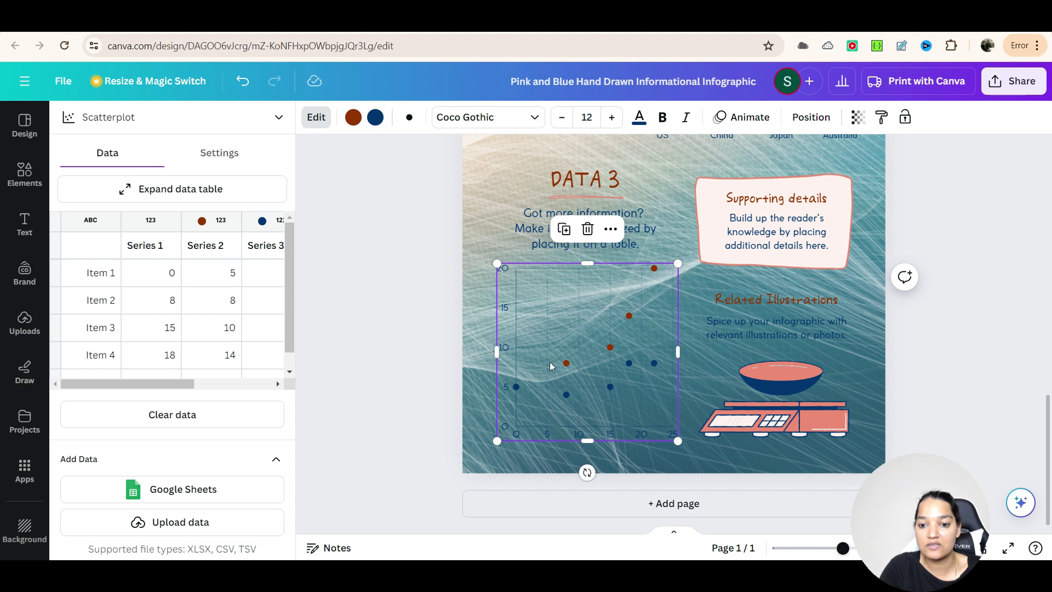
{"action": "left_click", "coordinate": [551, 333]}
{"action": "left_click", "coordinate": [551, 333]}
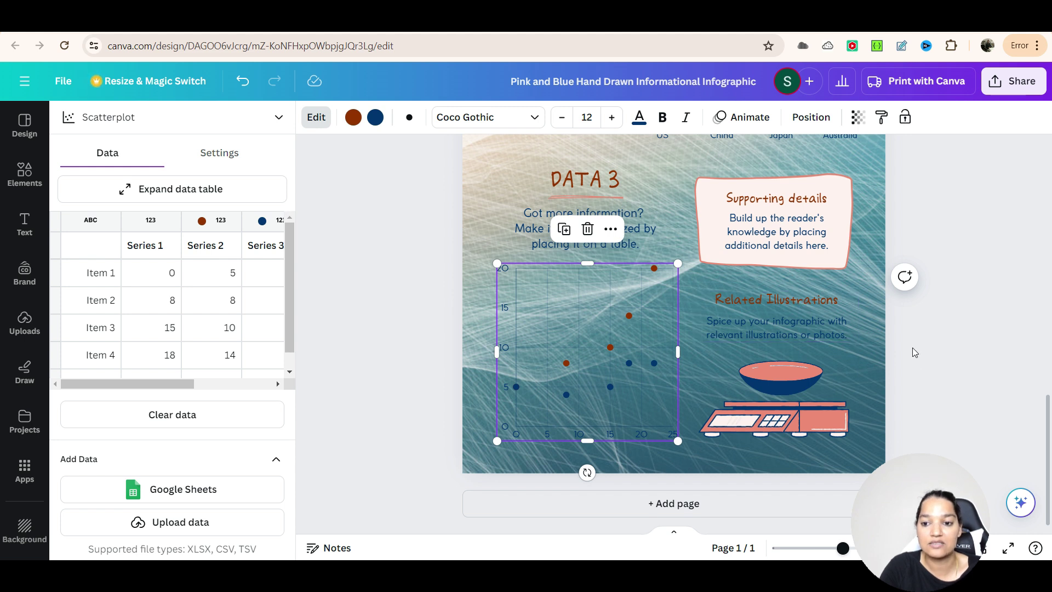
{"action": "left_click", "coordinate": [799, 462]}
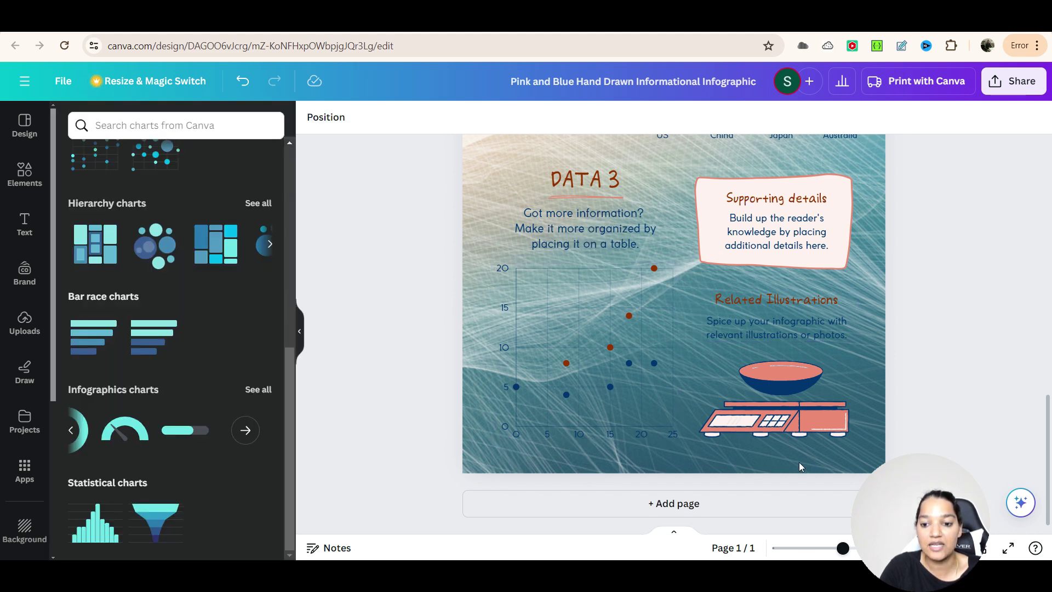
{"action": "left_click", "coordinate": [616, 327]}
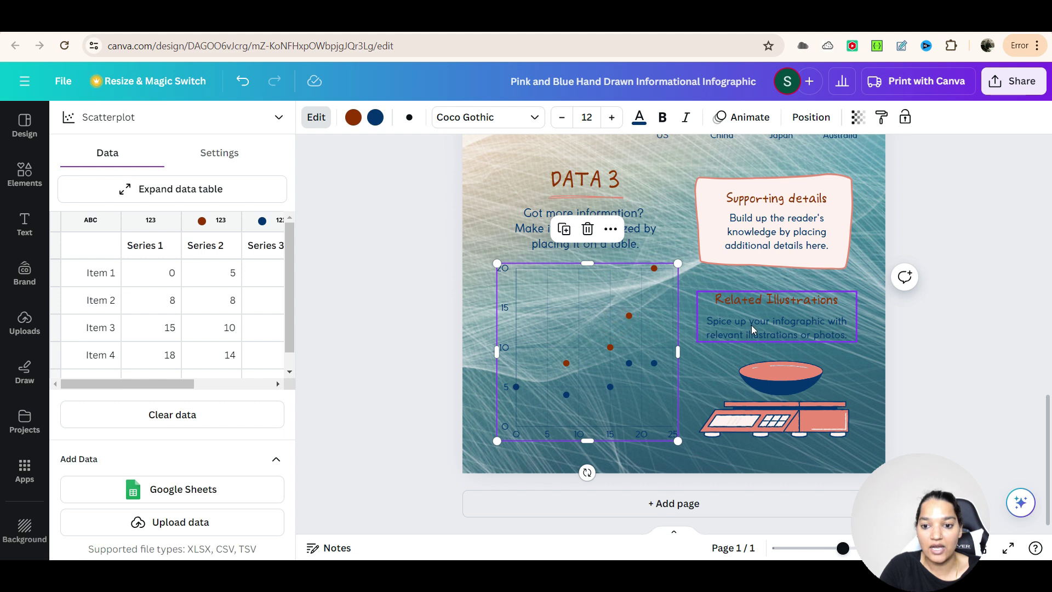
{"action": "left_click", "coordinate": [695, 463]}
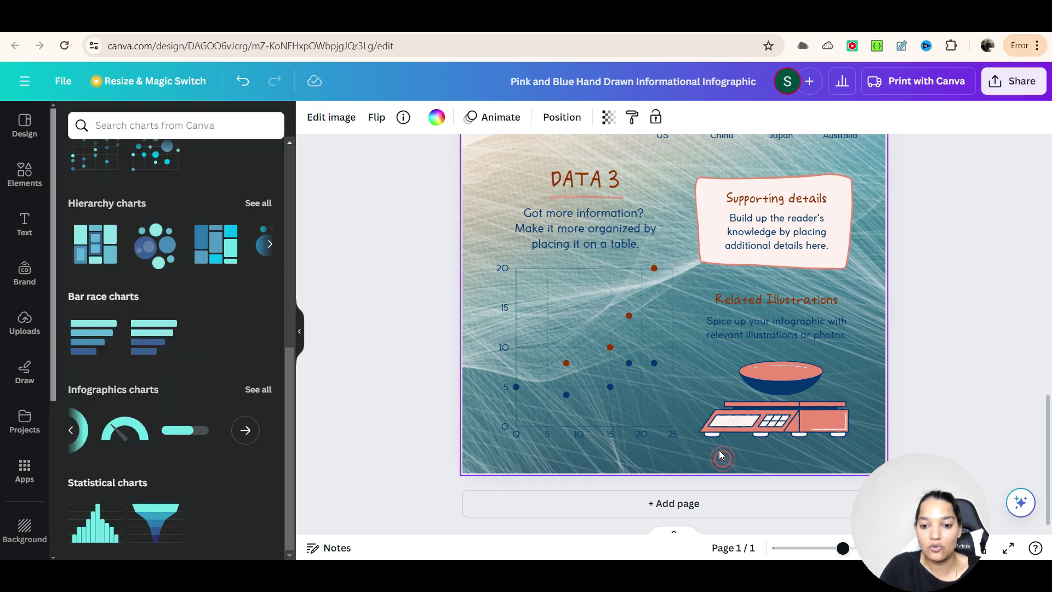
{"action": "left_click_drag", "start_coordinate": [664, 423], "coordinate": [632, 390]}
{"action": "left_click_drag", "start_coordinate": [660, 338], "coordinate": [614, 317]}
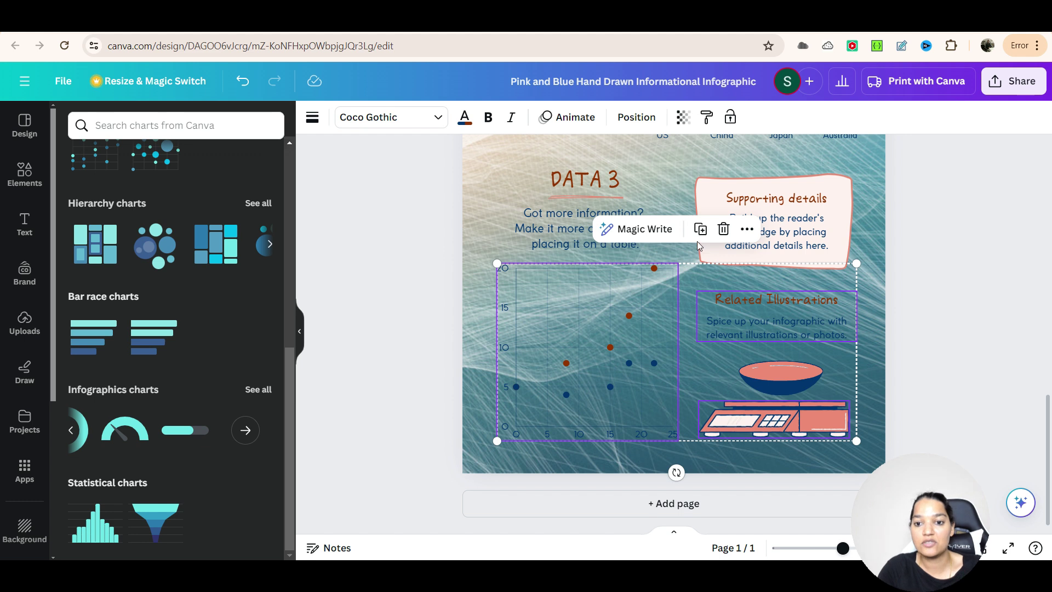
{"action": "left_click", "coordinate": [723, 229]}
{"action": "left_click", "coordinate": [791, 380]}
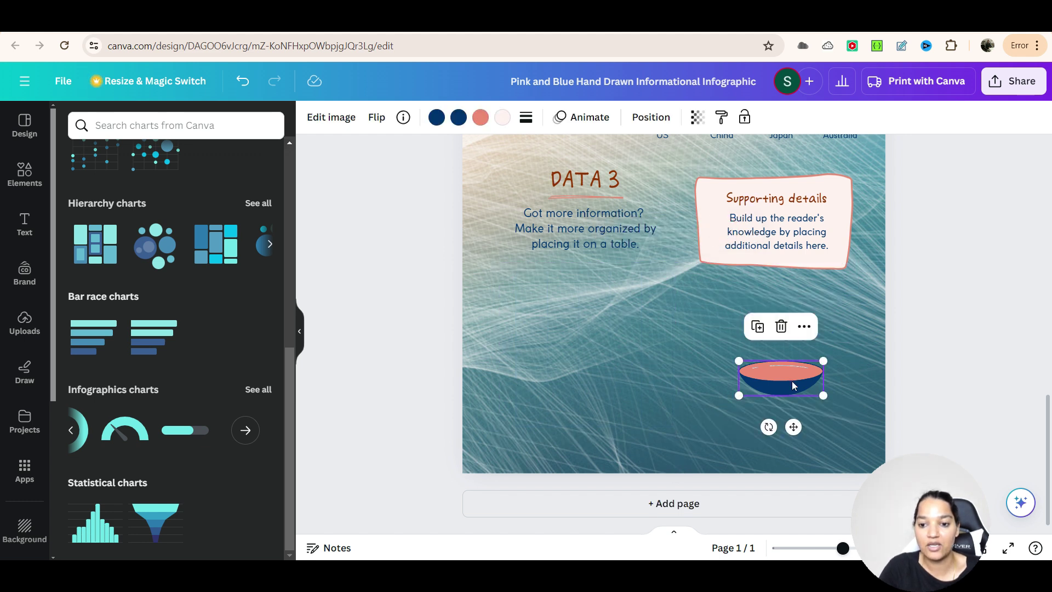
{"action": "left_click", "coordinate": [780, 324]}
Nudge the Supporting details text upward within its box, and move the box with its text slightly up and right
{"action": "scroll", "coordinate": [853, 237], "scroll_direction": "up", "scroll_amount": 1}
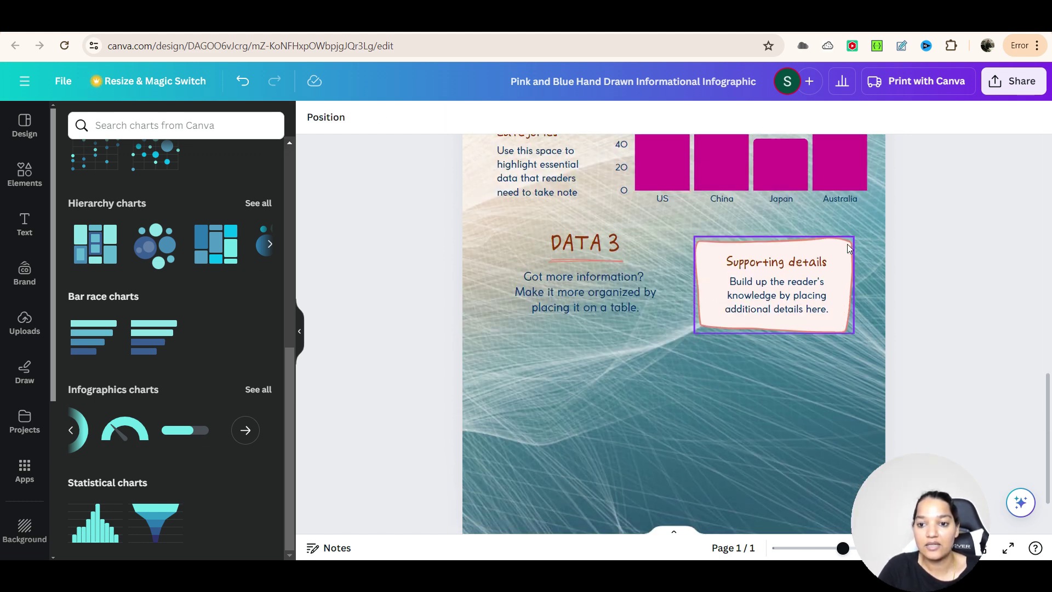
{"action": "left_click", "coordinate": [798, 306]}
{"action": "left_click_drag", "start_coordinate": [798, 306], "coordinate": [802, 296]}
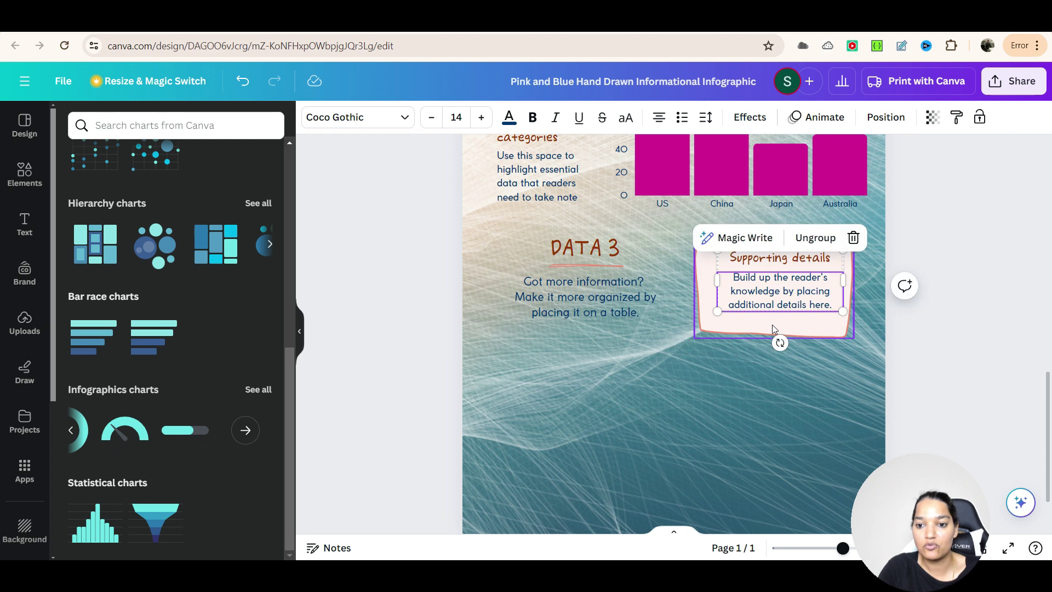
{"action": "left_click", "coordinate": [761, 317]}
{"action": "left_click", "coordinate": [762, 310], "text": "shift"}
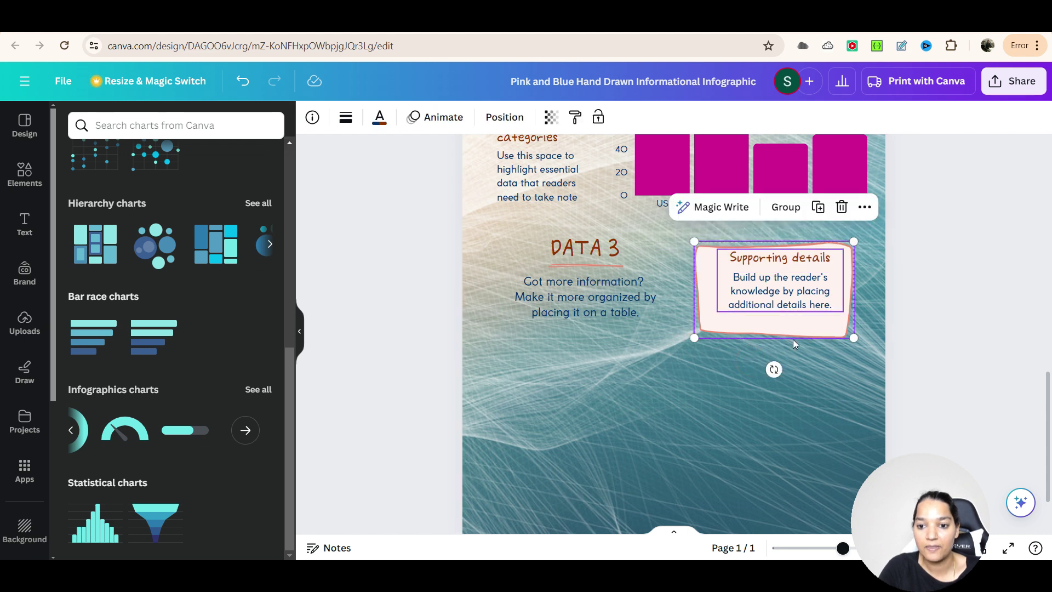
{"action": "mouse_move", "coordinate": [808, 311]}
{"action": "left_mouse_down"}
{"action": "mouse_move", "coordinate": [820, 279]}
{"action": "mouse_move", "coordinate": [818, 296]}
{"action": "left_mouse_up"}
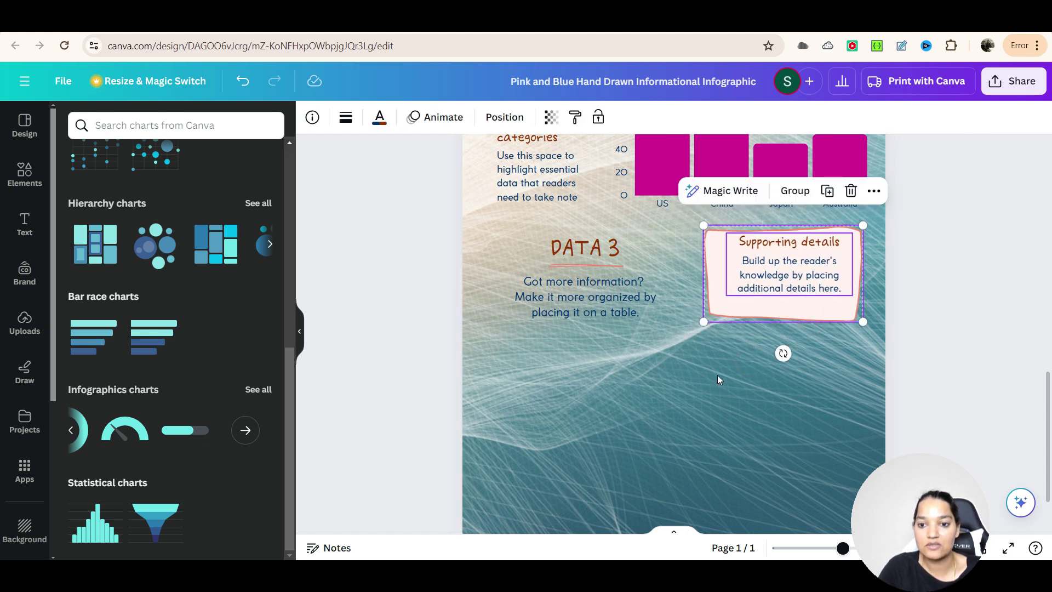
{"action": "left_click", "coordinate": [947, 395]}
Insert a donut chart and recolor its first slice magenta
{"action": "scroll", "coordinate": [908, 394], "scroll_direction": "down", "scroll_amount": 2}
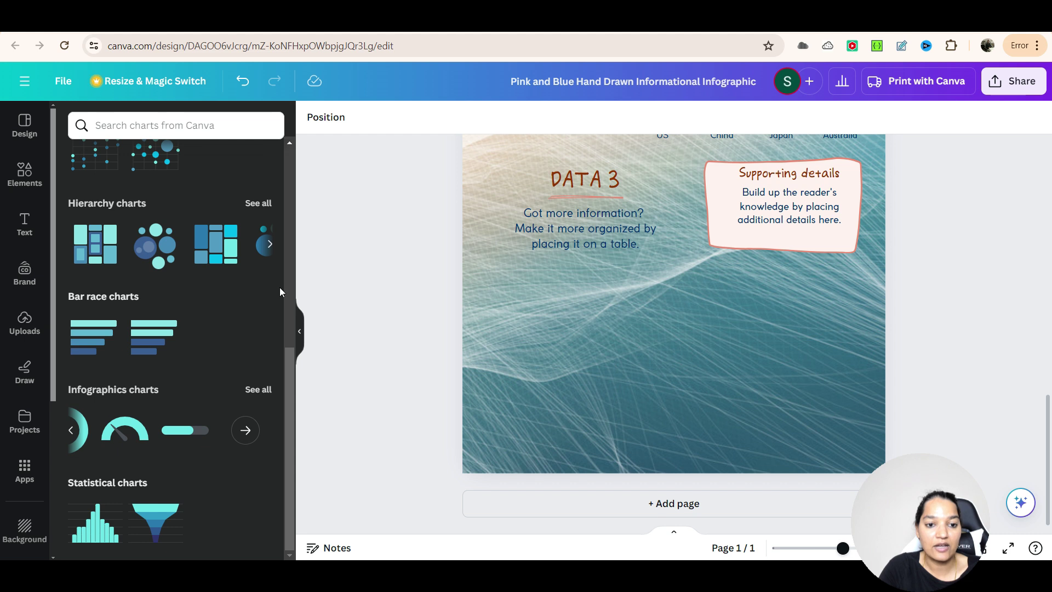
{"action": "left_click_drag", "start_coordinate": [287, 385], "coordinate": [324, 230]}
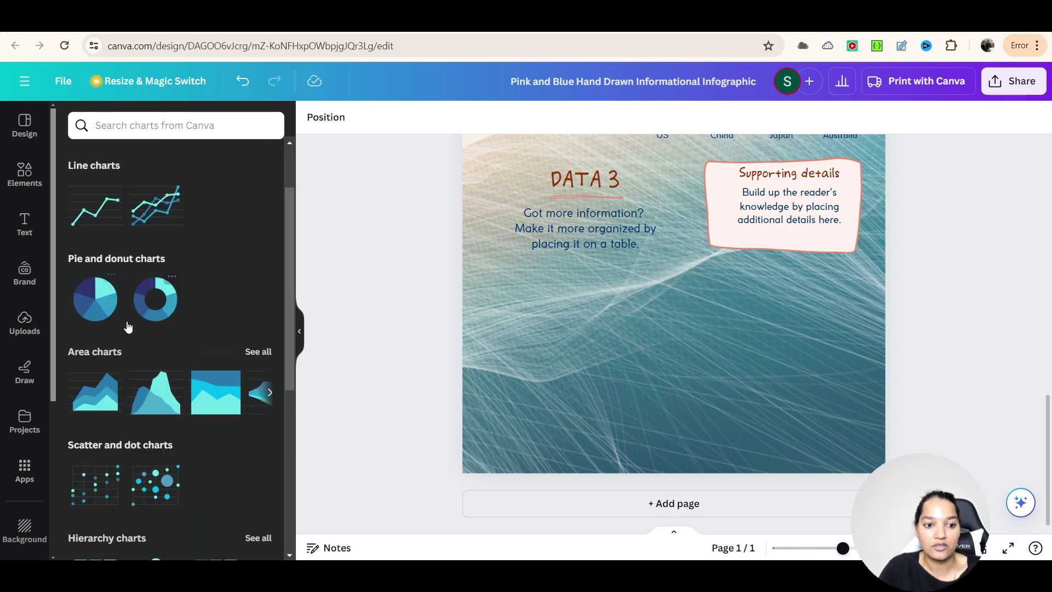
{"action": "left_click", "coordinate": [158, 305]}
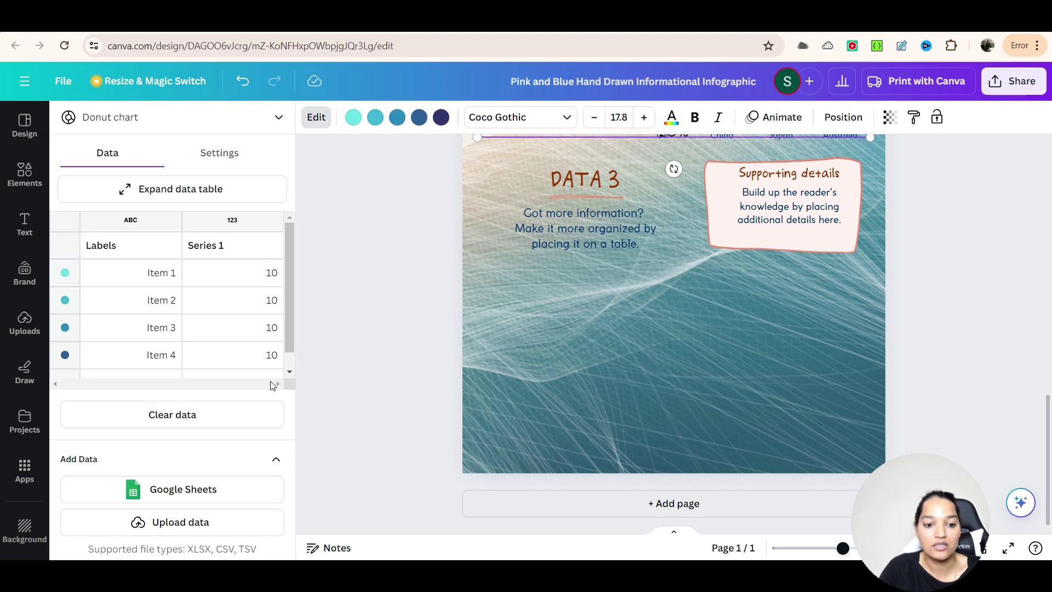
{"action": "left_click", "coordinate": [353, 116]}
{"action": "left_click", "coordinate": [190, 249]}
{"action": "left_click", "coordinate": [376, 119]}
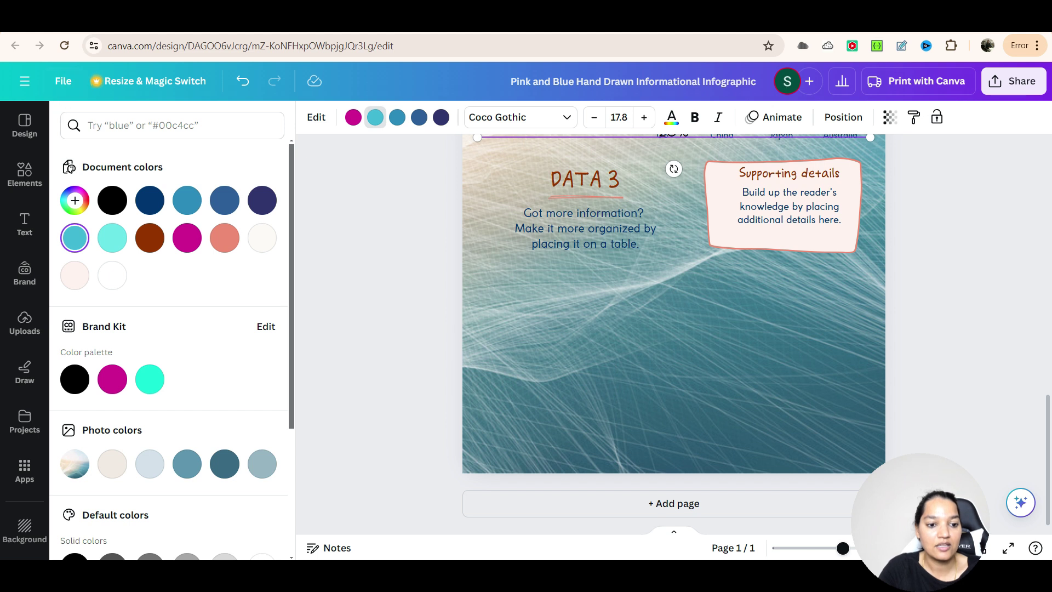
{"action": "scroll", "coordinate": [131, 366], "scroll_direction": "down", "scroll_amount": 1}
{"action": "scroll", "coordinate": [131, 366], "scroll_direction": "down", "scroll_amount": 1}
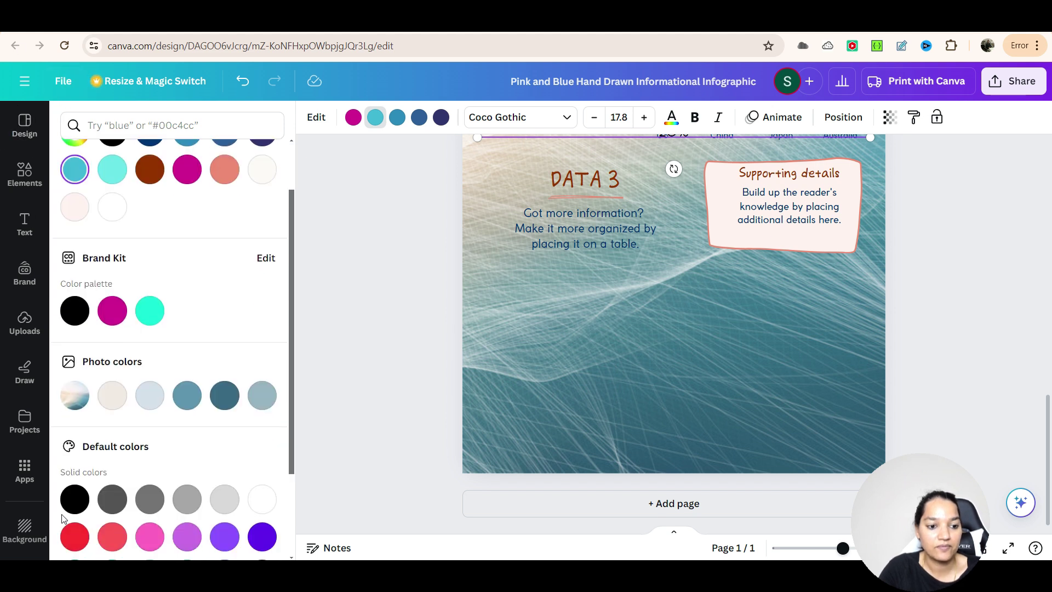
Shrink the donut chart and place it below the DATA 3 text at the bottom of the page
{"action": "left_click", "coordinate": [25, 469]}
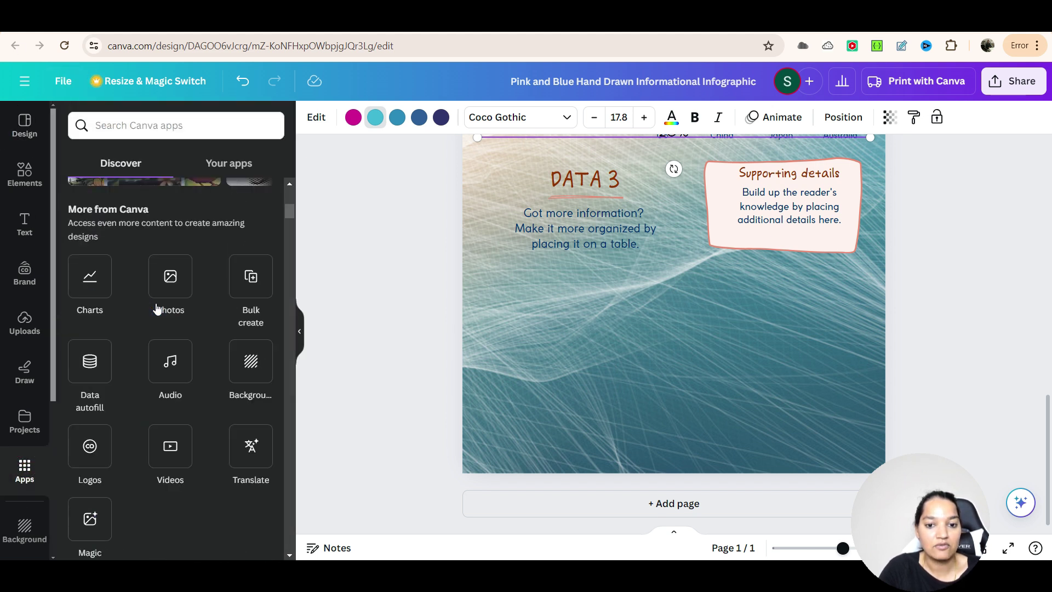
{"action": "scroll", "coordinate": [707, 317], "scroll_direction": "up", "scroll_amount": 10}
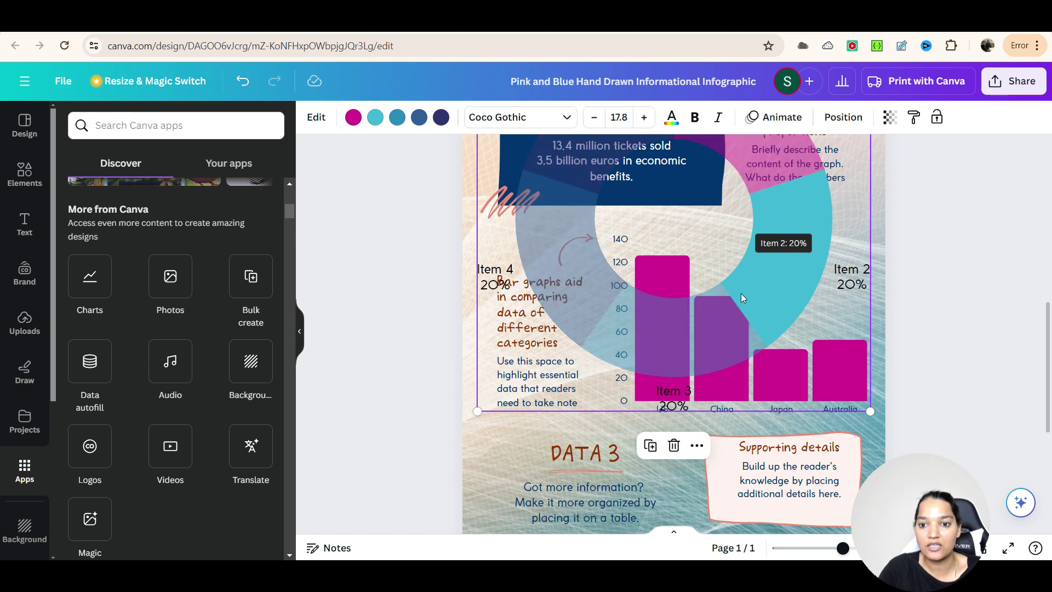
{"action": "left_click_drag", "start_coordinate": [866, 191], "coordinate": [707, 337]}
{"action": "scroll", "coordinate": [551, 325], "scroll_direction": "down", "scroll_amount": 3}
{"action": "left_click_drag", "start_coordinate": [550, 325], "coordinate": [647, 377]}
{"action": "scroll", "coordinate": [585, 329], "scroll_direction": "down", "scroll_amount": 5}
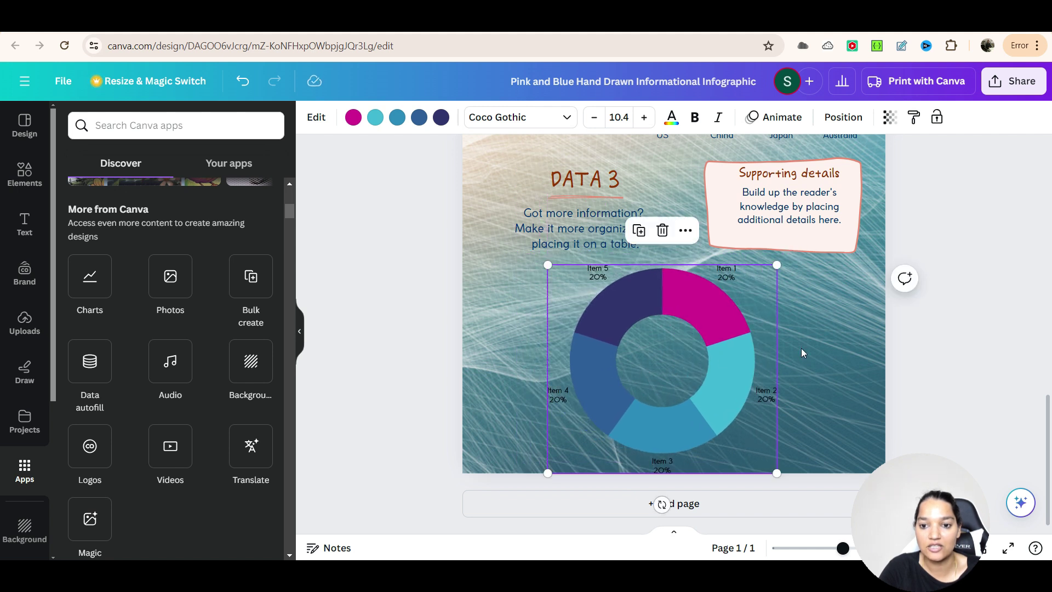
{"action": "left_click", "coordinate": [730, 368]}
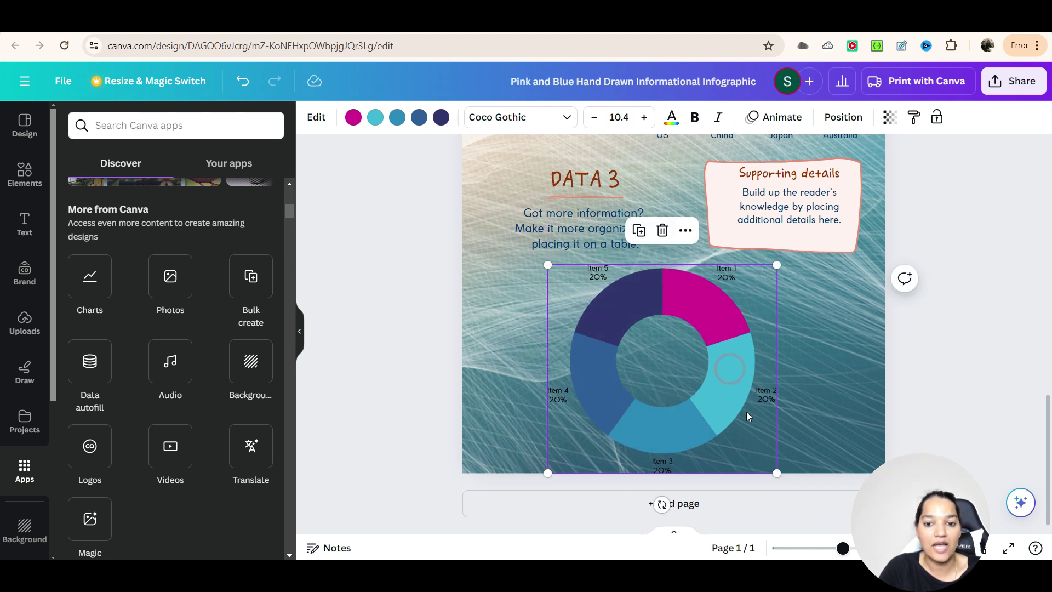
{"action": "double_click", "coordinate": [574, 379]}
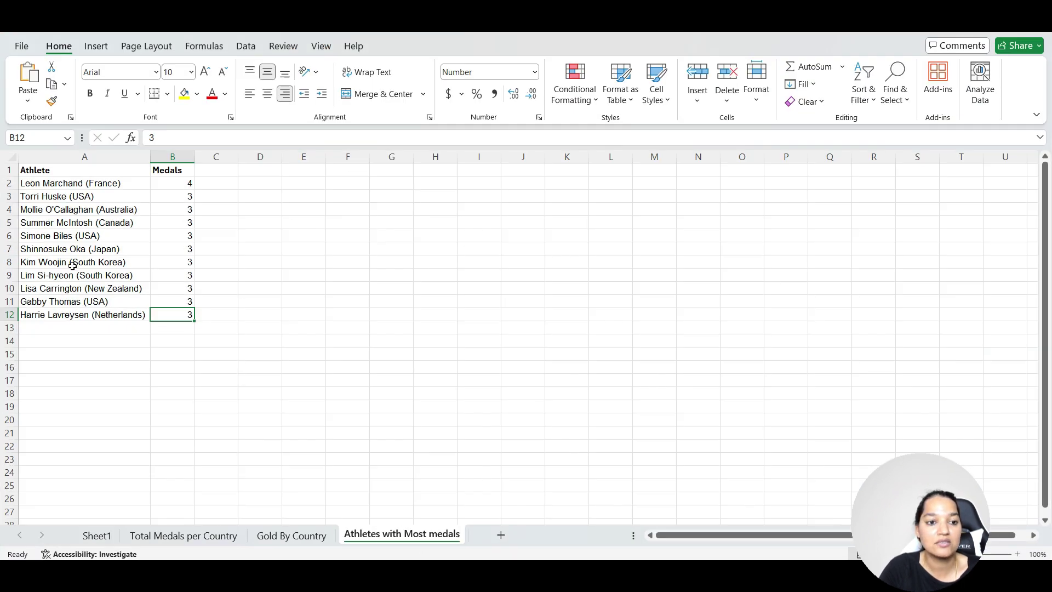
Remove the parenthesized country from every athlete name in the Athlete column of the Athletes with Most medals sheet
{"action": "left_click", "coordinate": [68, 183]}
{"action": "double_click", "coordinate": [71, 183]}
{"action": "left_click_drag", "start_coordinate": [86, 183], "coordinate": [67, 196]}
{"action": "key", "text": "BackSpace"}
{"action": "left_click", "coordinate": [96, 194]}
{"action": "double_click", "coordinate": [97, 195]}
{"action": "key", "text": "BackSpace"}
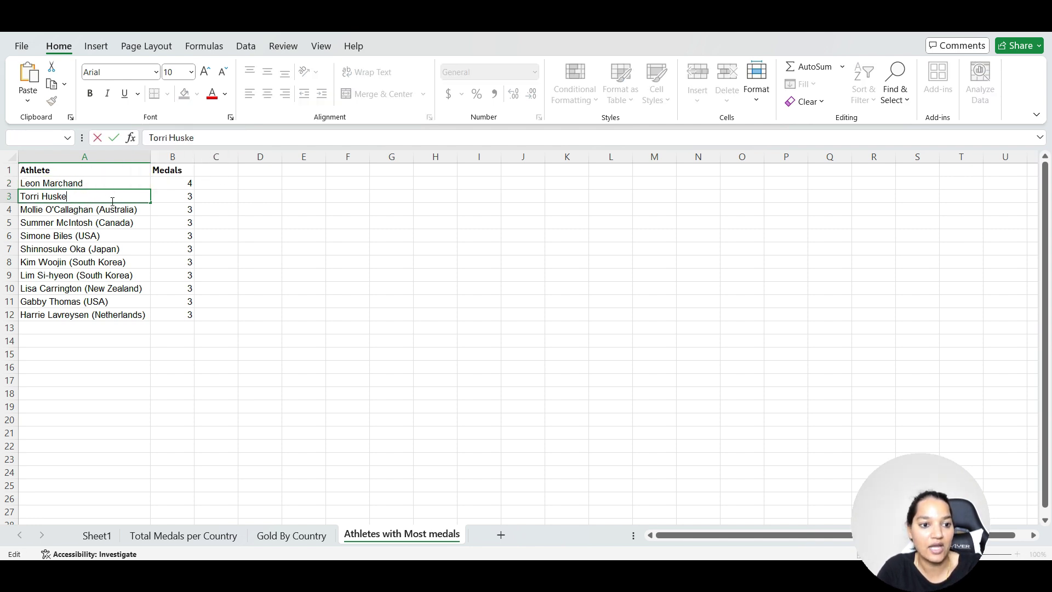
{"action": "left_click", "coordinate": [136, 210]}
{"action": "double_click", "coordinate": [137, 211]}
{"action": "left_click_drag", "start_coordinate": [137, 210], "coordinate": [141, 263]}
{"action": "key", "text": "BackSpace"}
{"action": "left_click", "coordinate": [137, 221]}
{"action": "double_click", "coordinate": [137, 222]}
{"action": "key", "text": "BackSpace"}
{"action": "left_click", "coordinate": [107, 235]}
{"action": "double_click", "coordinate": [107, 236]}
{"action": "key", "text": "BackSpace"}
{"action": "left_click", "coordinate": [124, 251]}
{"action": "double_click", "coordinate": [124, 251]}
{"action": "key", "text": "BackSpace"}
{"action": "left_click", "coordinate": [126, 264]}
{"action": "double_click", "coordinate": [126, 264]}
{"action": "key", "text": "BackSpace"}
{"action": "left_click", "coordinate": [130, 277]}
{"action": "double_click", "coordinate": [133, 275]}
{"action": "left_click_drag", "start_coordinate": [75, 275], "coordinate": [143, 275]}
{"action": "key", "text": "BackSpace"}
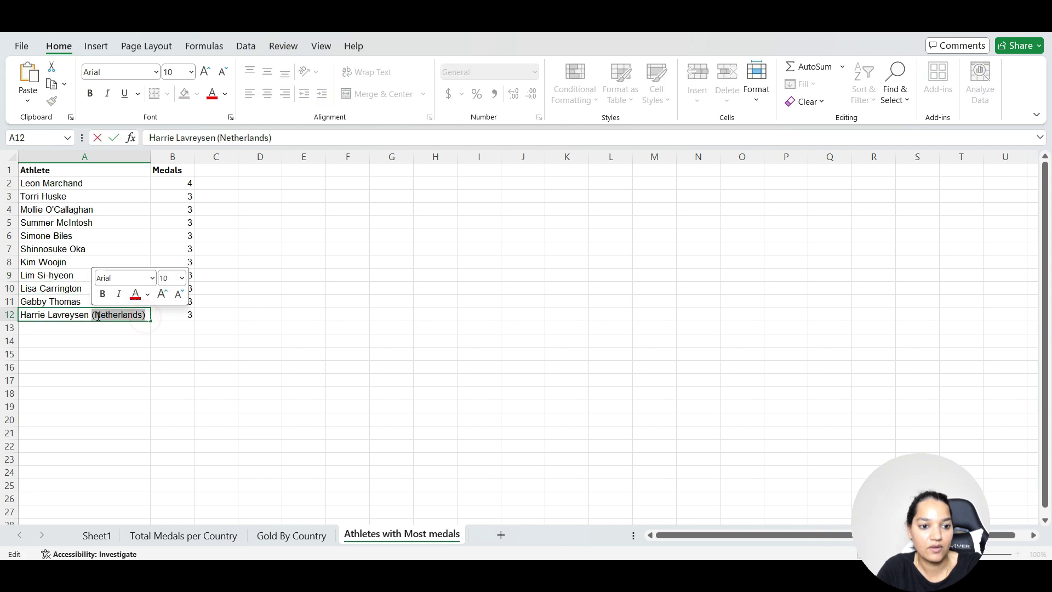
{"action": "key", "text": "BackSpace"}
{"action": "left_click", "coordinate": [98, 341]}
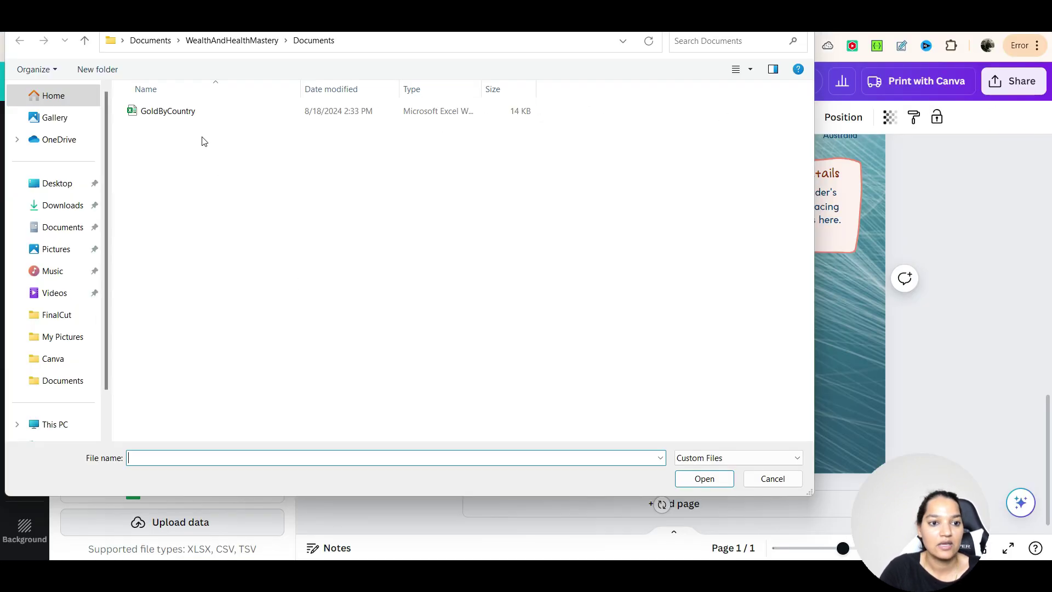
In Canva, load the GoldByCountry workbook into the donut chart, using the data range of the Athletes with Most medals sheet
{"action": "double_click", "coordinate": [167, 111]}
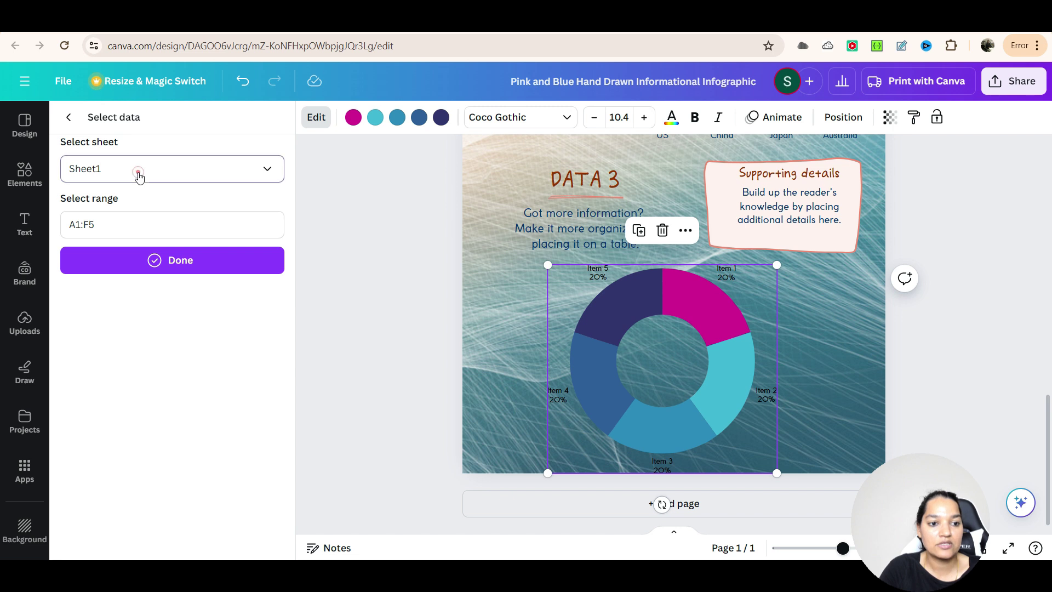
{"action": "left_click", "coordinate": [137, 170]}
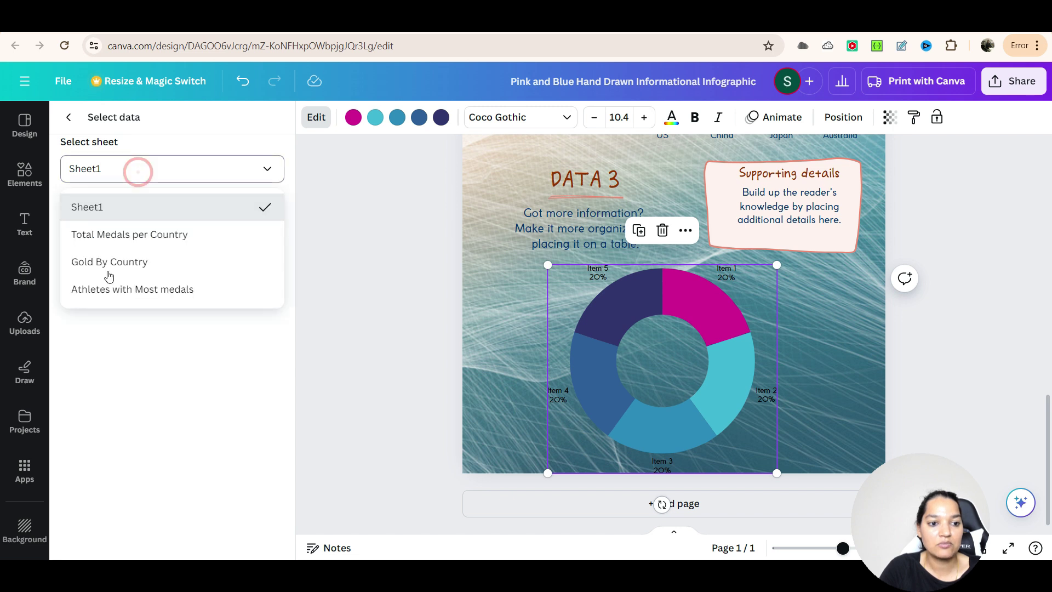
{"action": "left_click", "coordinate": [163, 290]}
{"action": "left_click_drag", "start_coordinate": [104, 224], "coordinate": [67, 230]}
{"action": "left_click", "coordinate": [175, 266]}
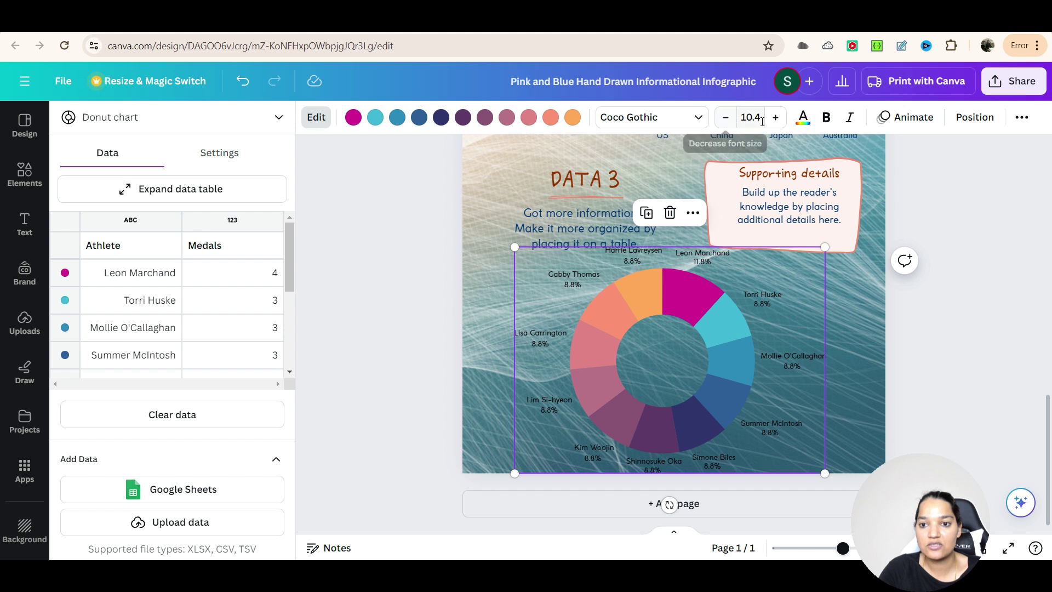
Try the donut chart's labels at font size 11.4, and return them to 10.4
{"action": "left_click", "coordinate": [774, 125]}
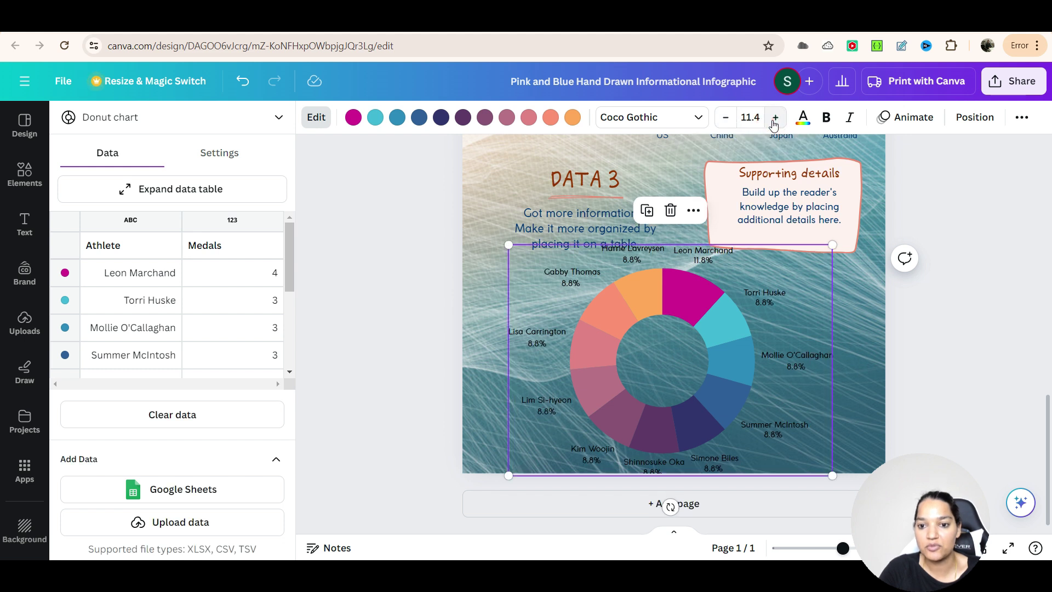
{"action": "left_click", "coordinate": [726, 117]}
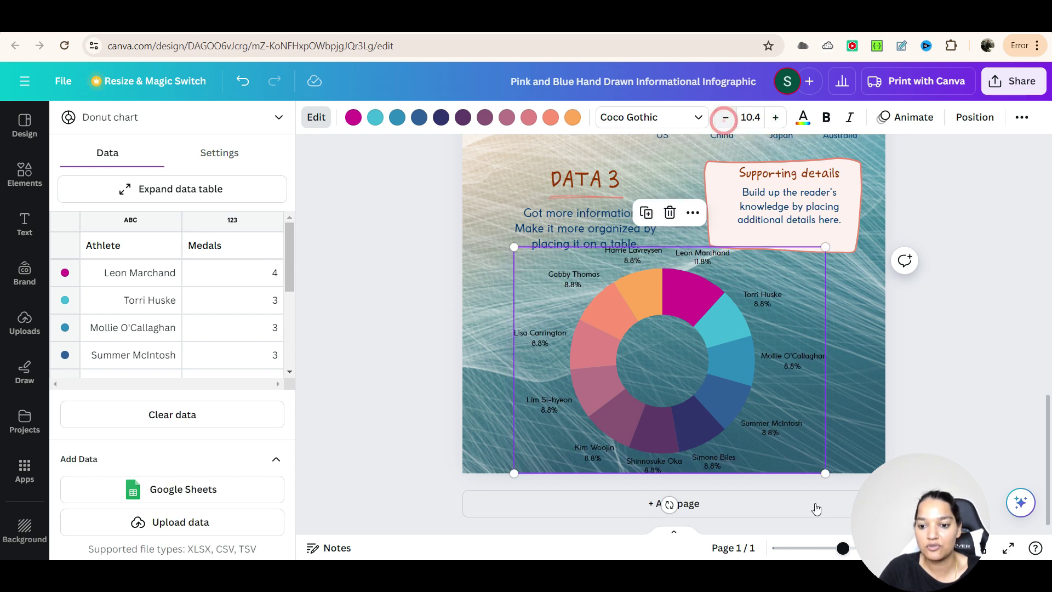
{"action": "left_click_drag", "start_coordinate": [838, 554], "coordinate": [851, 555]}
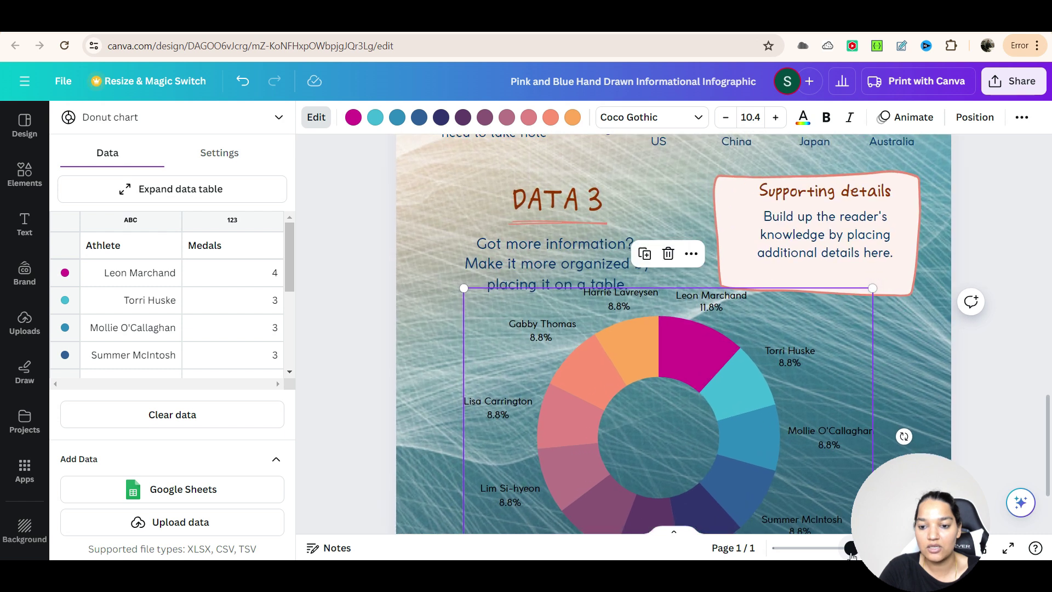
{"action": "scroll", "coordinate": [773, 468], "scroll_direction": "down", "scroll_amount": 1}
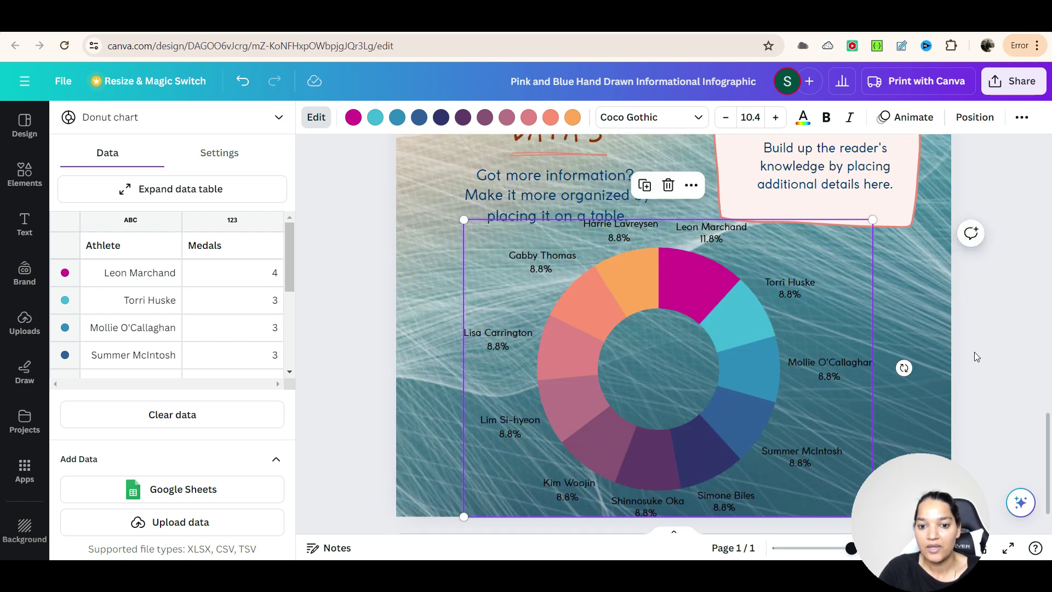
Replace the page's background image with the pale pink document color #fff3ef
{"action": "left_click", "coordinate": [490, 444]}
{"action": "scroll", "coordinate": [561, 431], "scroll_direction": "up", "scroll_amount": 7}
{"action": "scroll", "coordinate": [440, 389], "scroll_direction": "down", "scroll_amount": 3}
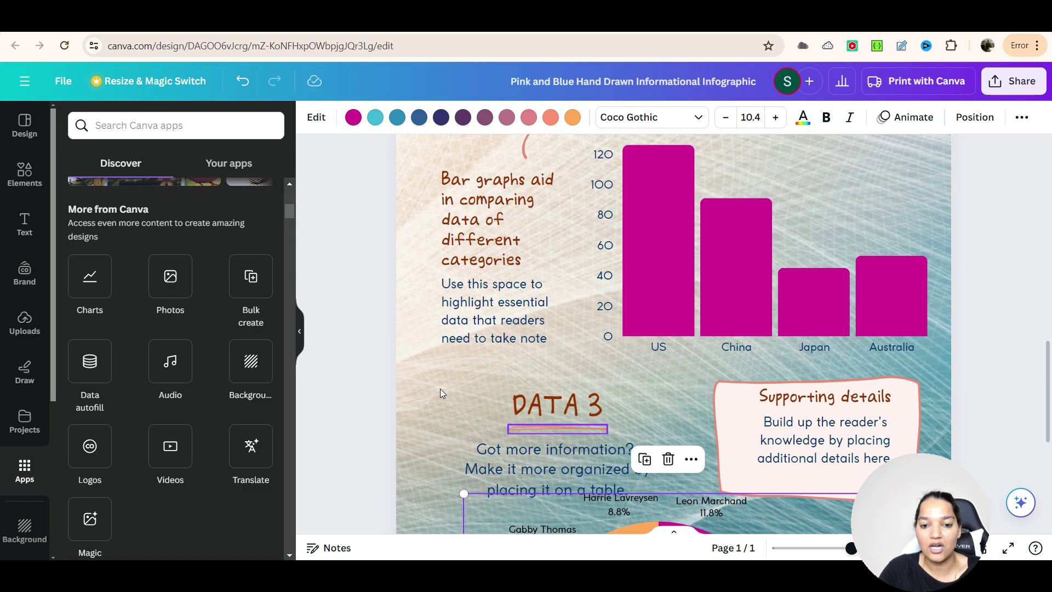
{"action": "left_click", "coordinate": [419, 344]}
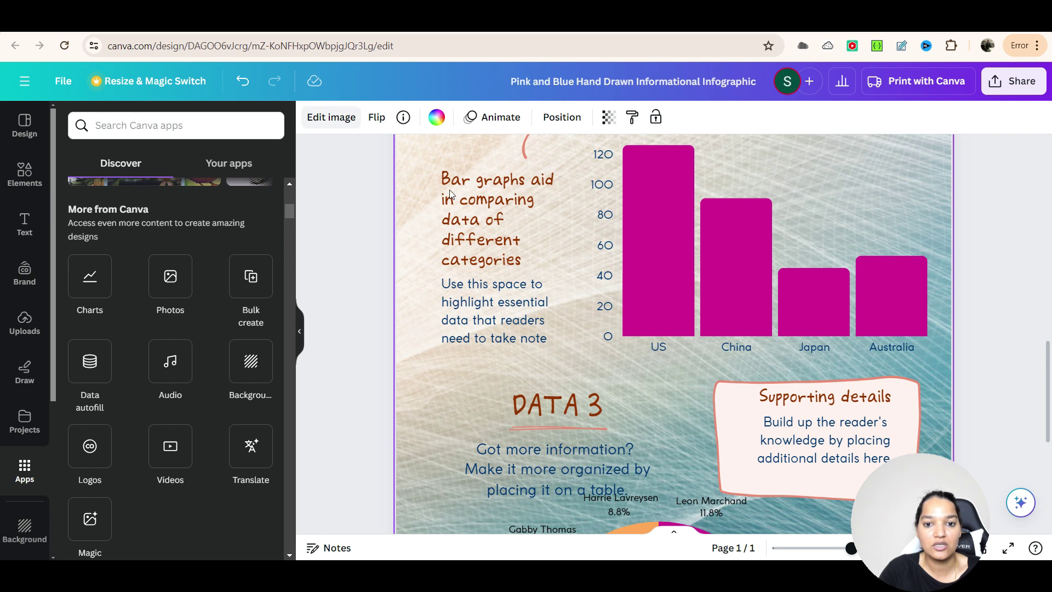
{"action": "scroll", "coordinate": [495, 327], "scroll_direction": "up", "scroll_amount": 4}
{"action": "scroll", "coordinate": [494, 328], "scroll_direction": "up", "scroll_amount": 7}
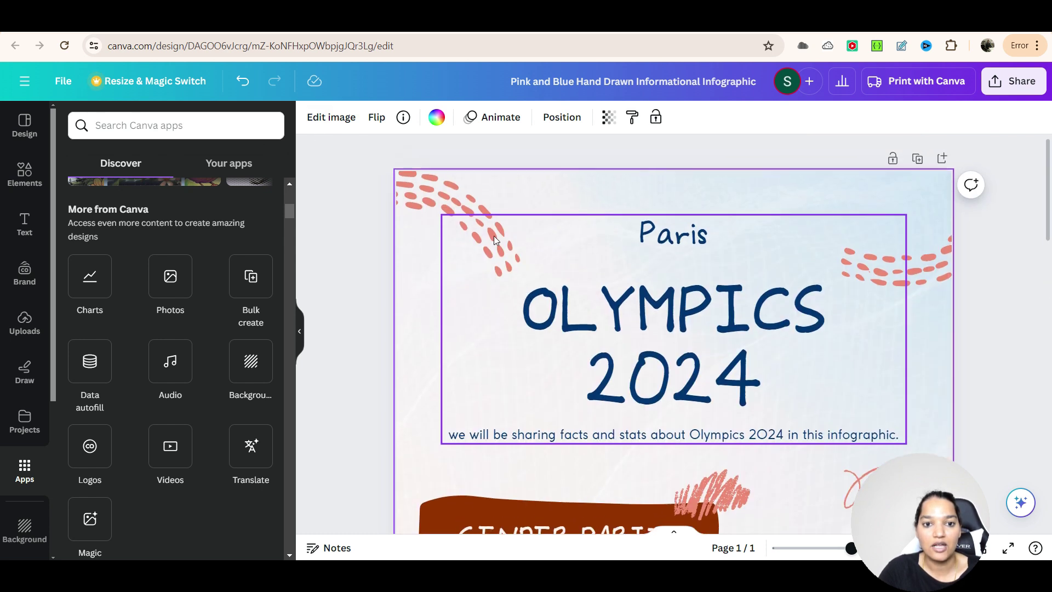
{"action": "left_click", "coordinate": [436, 117]}
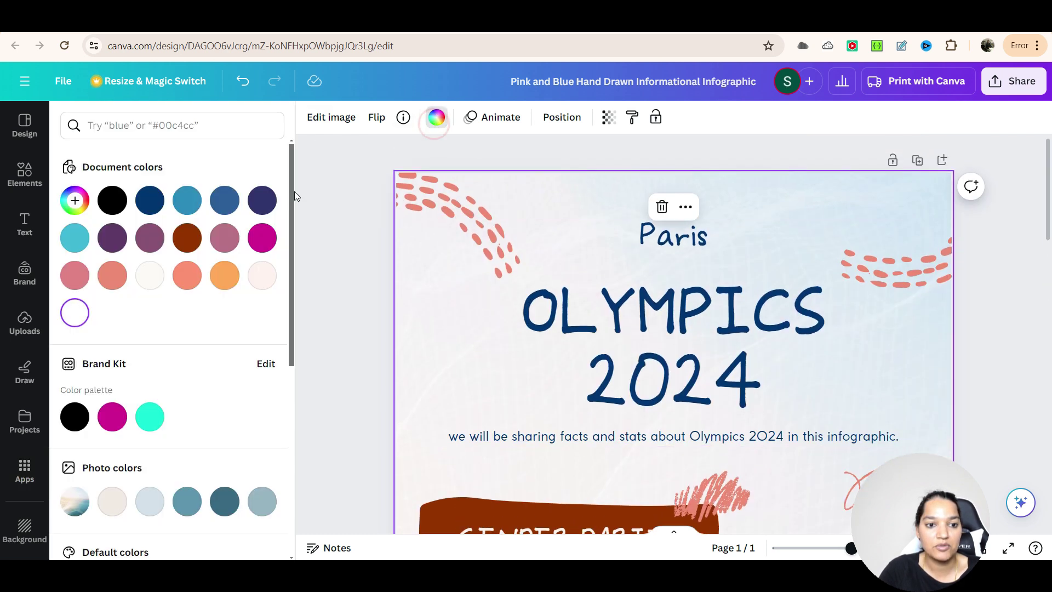
{"action": "left_click", "coordinate": [267, 280]}
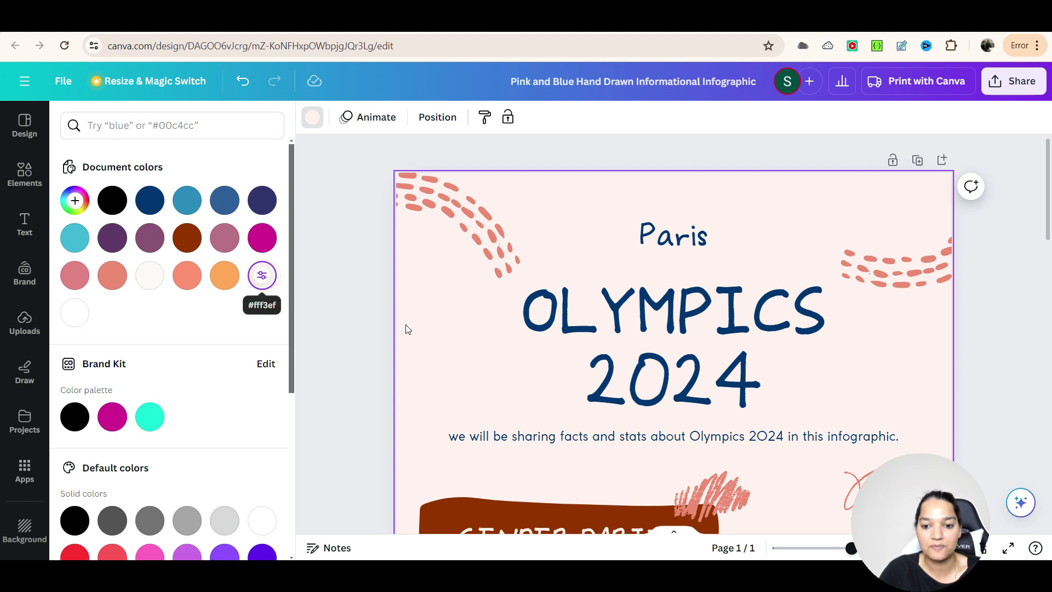
Shrink the donut chart slightly and reposition it below the DATA 3 text, clear of the paragraph
{"action": "scroll", "coordinate": [459, 320], "scroll_direction": "down", "scroll_amount": 6}
{"action": "scroll", "coordinate": [459, 325], "scroll_direction": "down", "scroll_amount": 10}
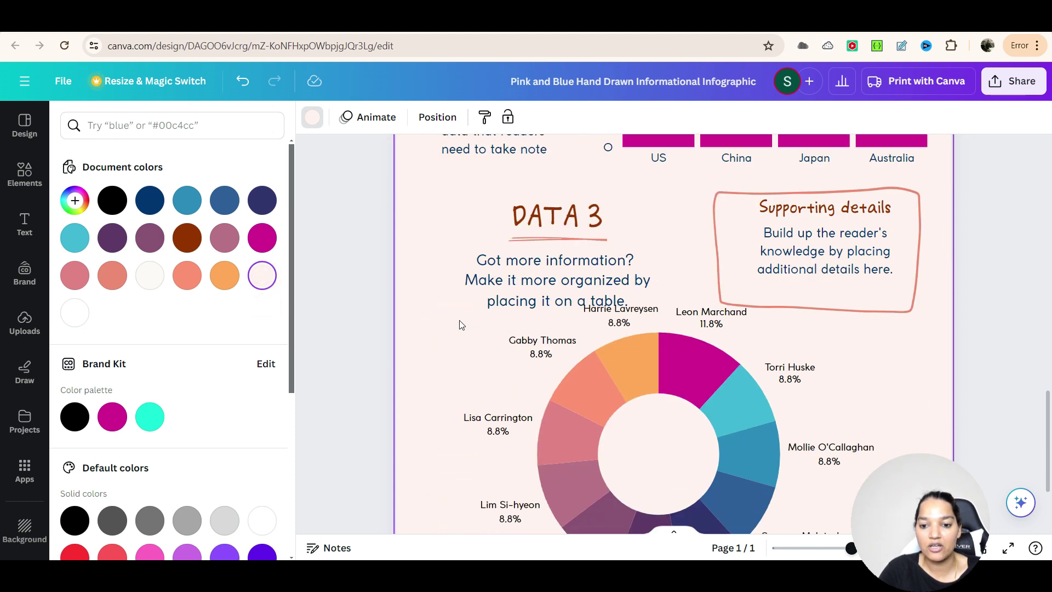
{"action": "left_click", "coordinate": [664, 298]}
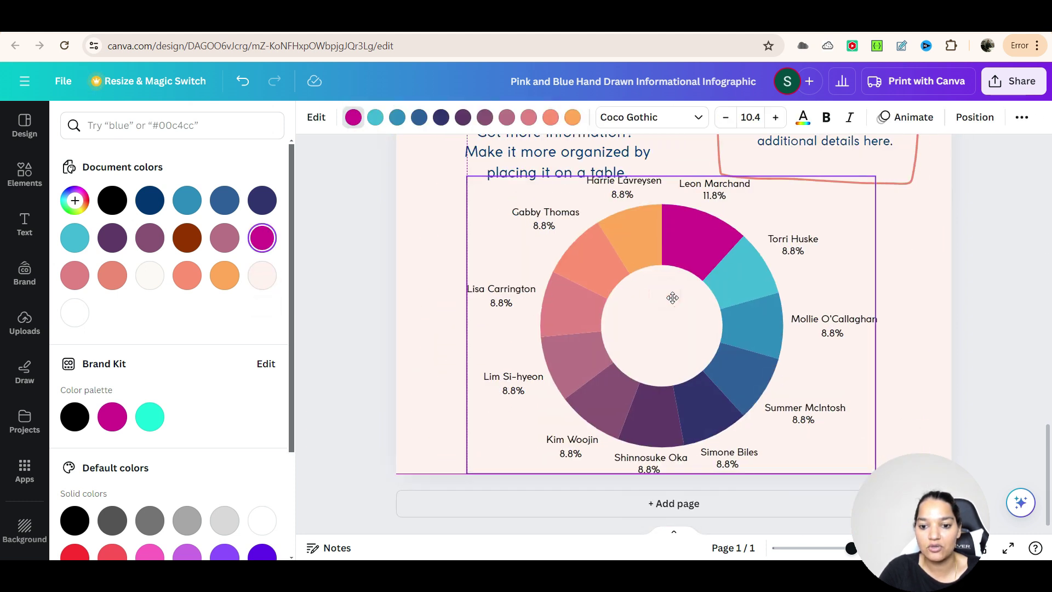
{"action": "left_click_drag", "start_coordinate": [469, 182], "coordinate": [485, 197]}
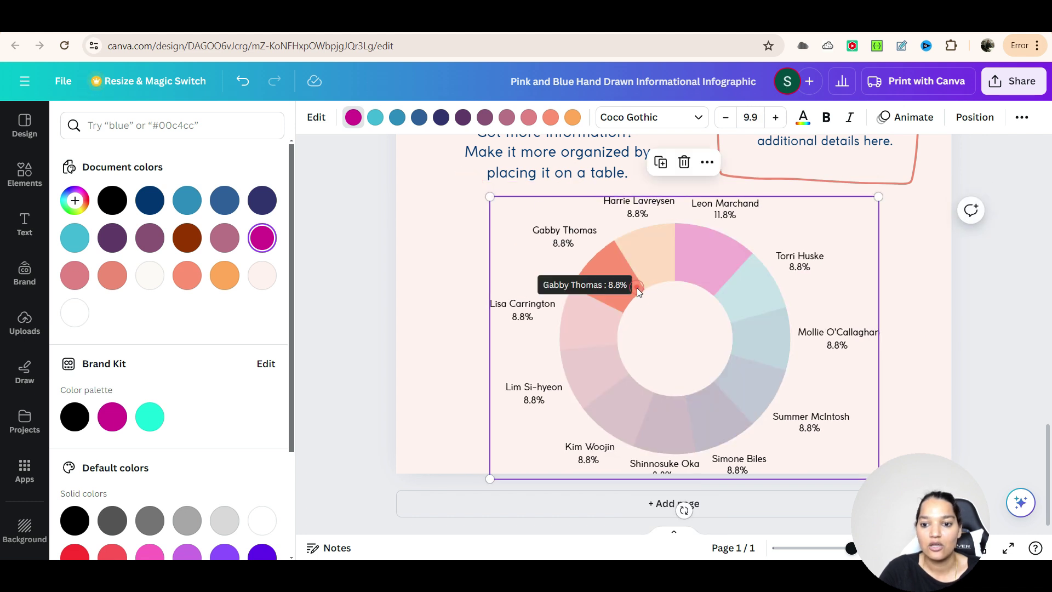
{"action": "left_click_drag", "start_coordinate": [636, 288], "coordinate": [632, 286]}
{"action": "left_click", "coordinate": [677, 382]}
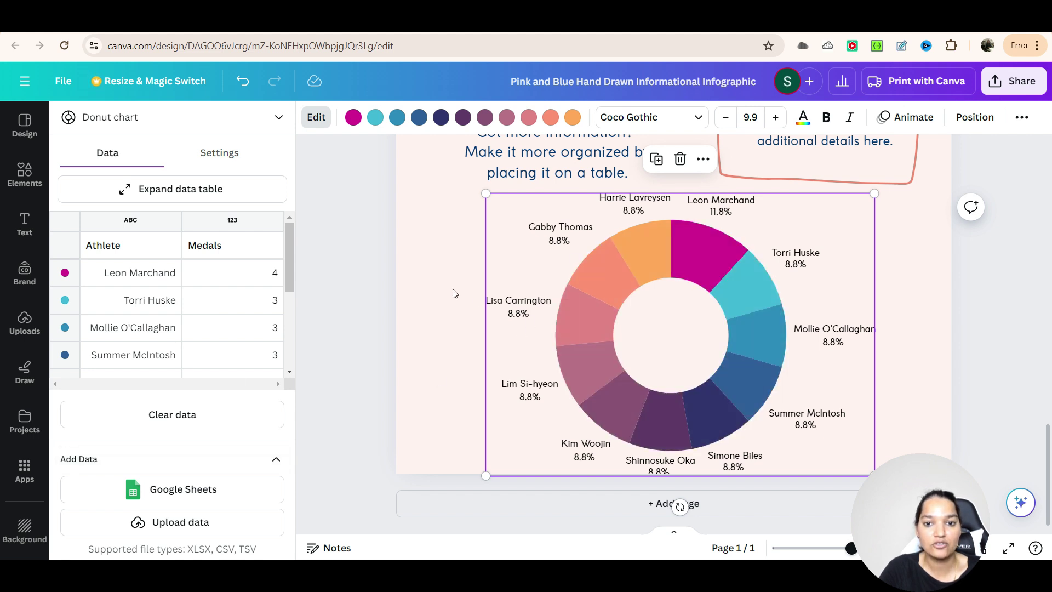
Try showing the legend on the donut chart, and hide it again
{"action": "left_click", "coordinate": [203, 157]}
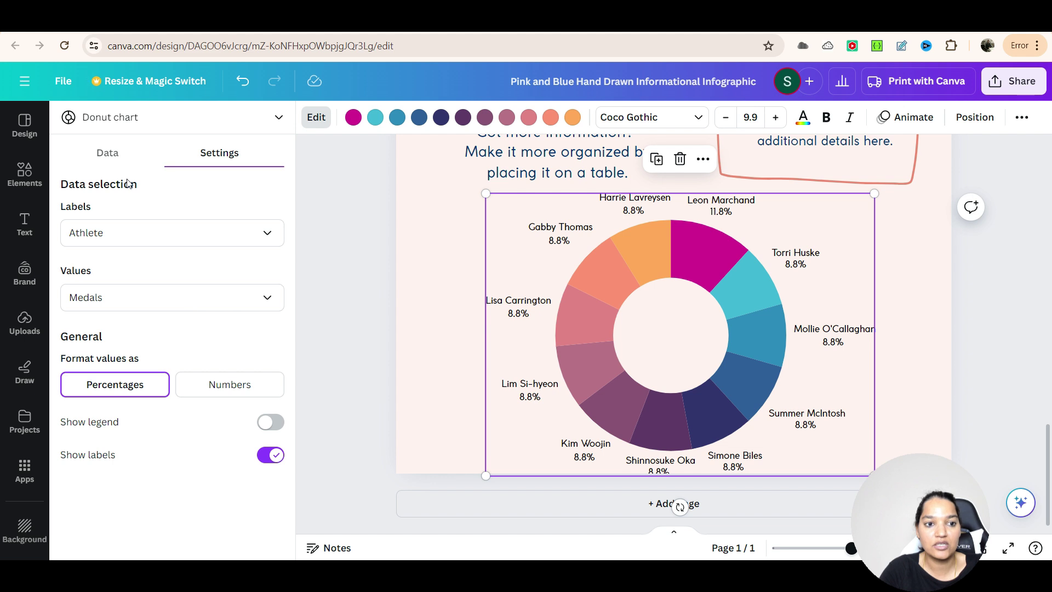
{"action": "left_click", "coordinate": [113, 159]}
{"action": "left_click", "coordinate": [206, 156]}
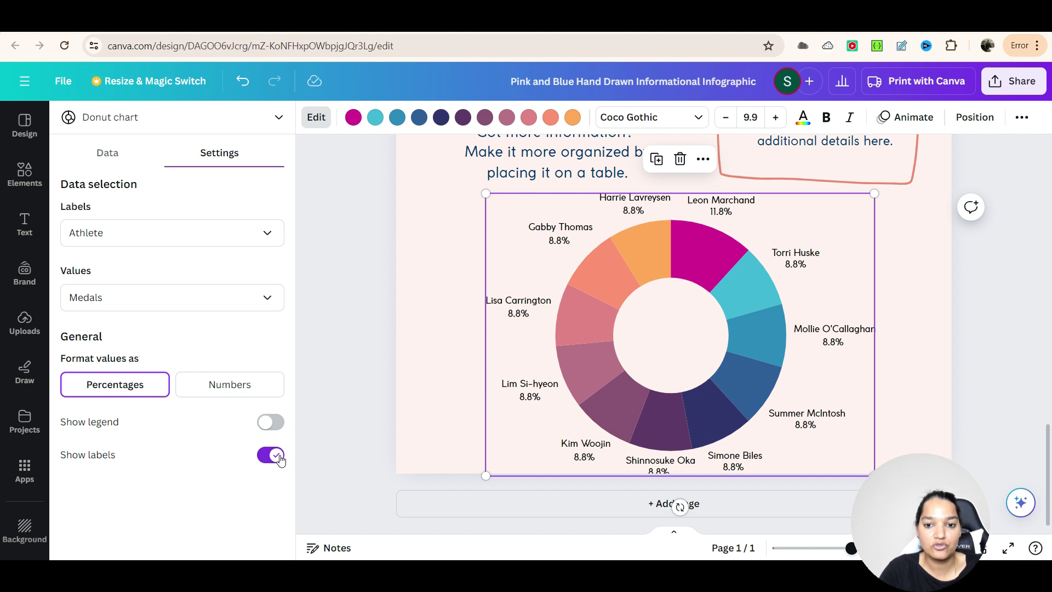
{"action": "left_click", "coordinate": [267, 421]}
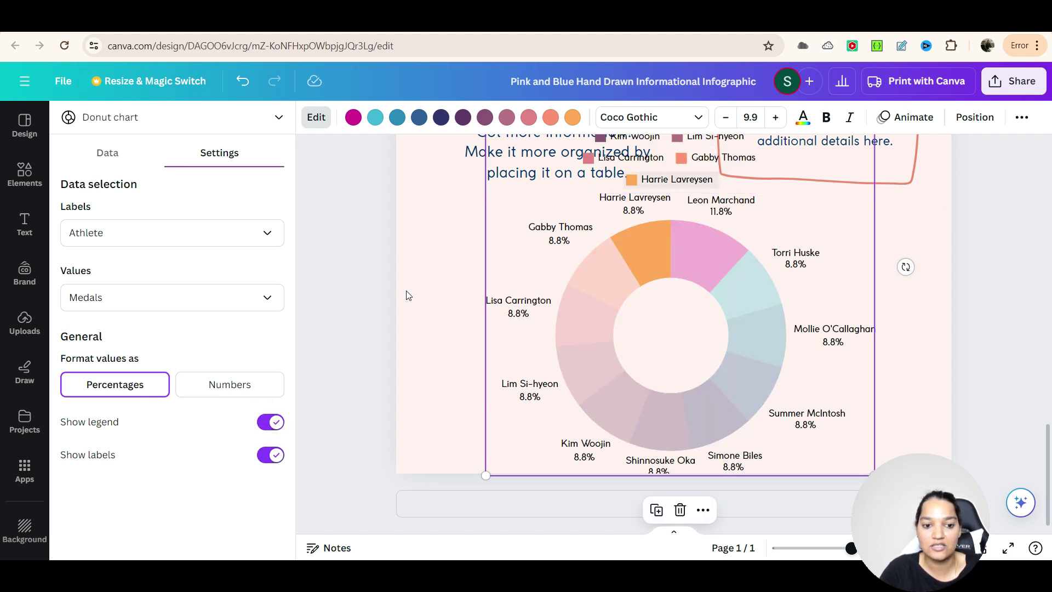
{"action": "left_click", "coordinate": [274, 425]}
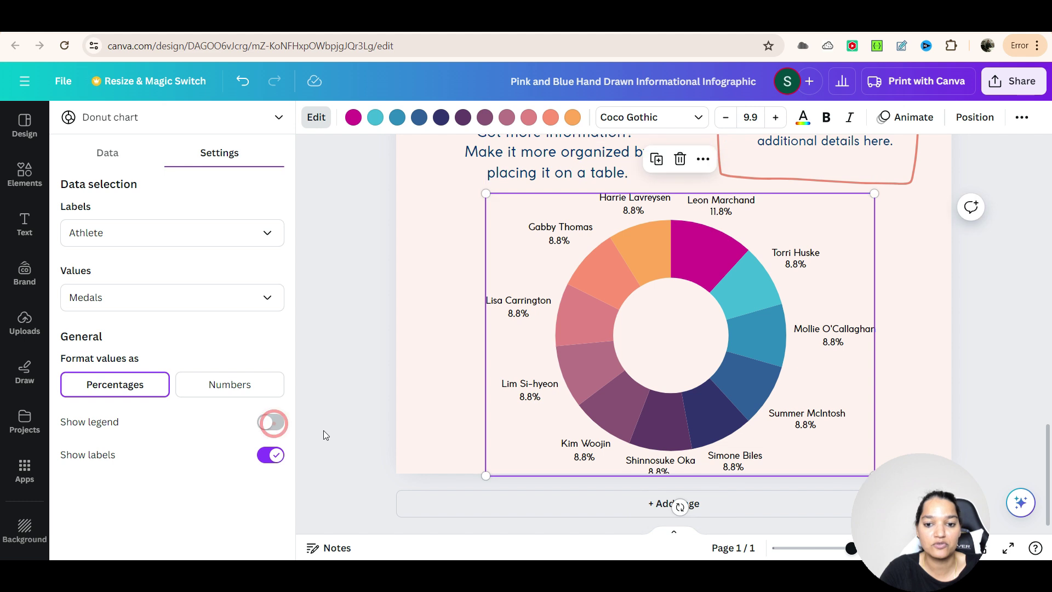
Format the donut chart's values as numbers, and shrink and raise the chart to fit within the page
{"action": "left_click", "coordinate": [227, 385]}
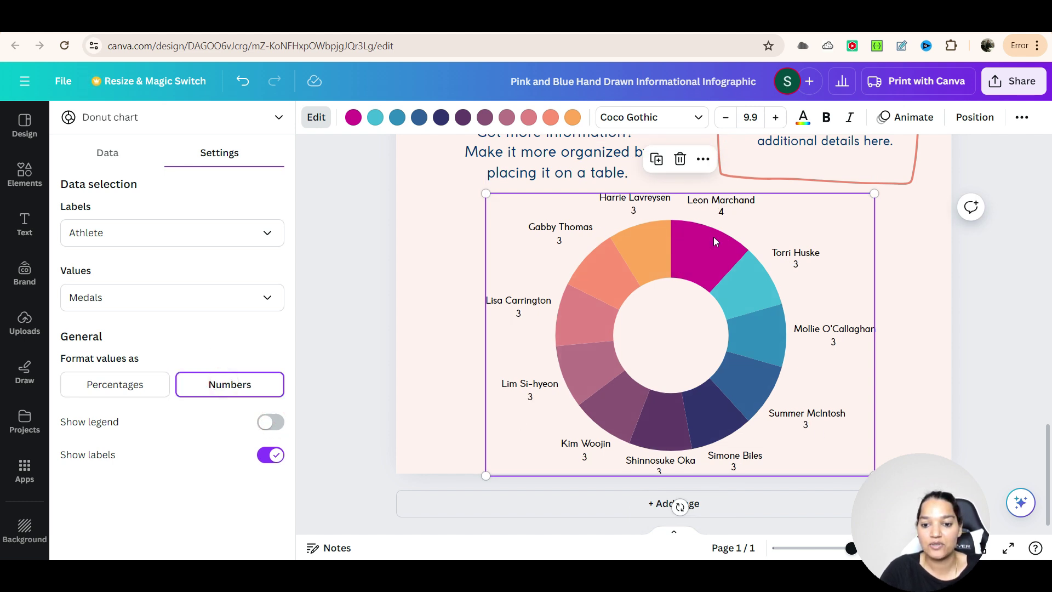
{"action": "left_click_drag", "start_coordinate": [485, 193], "coordinate": [500, 204]}
{"action": "left_click_drag", "start_coordinate": [698, 356], "coordinate": [687, 339]}
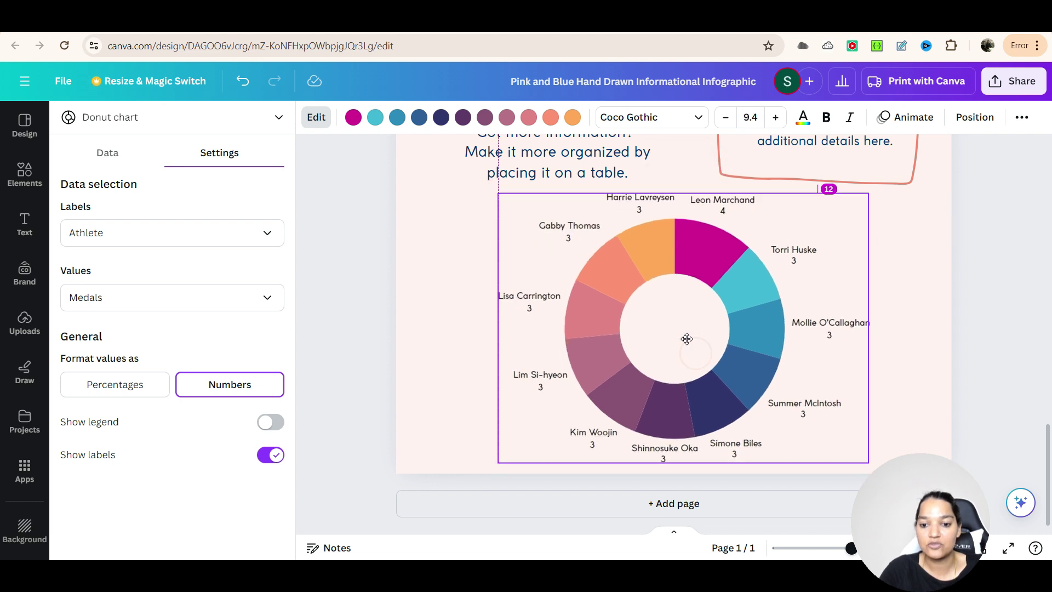
{"action": "left_click", "coordinate": [114, 386]}
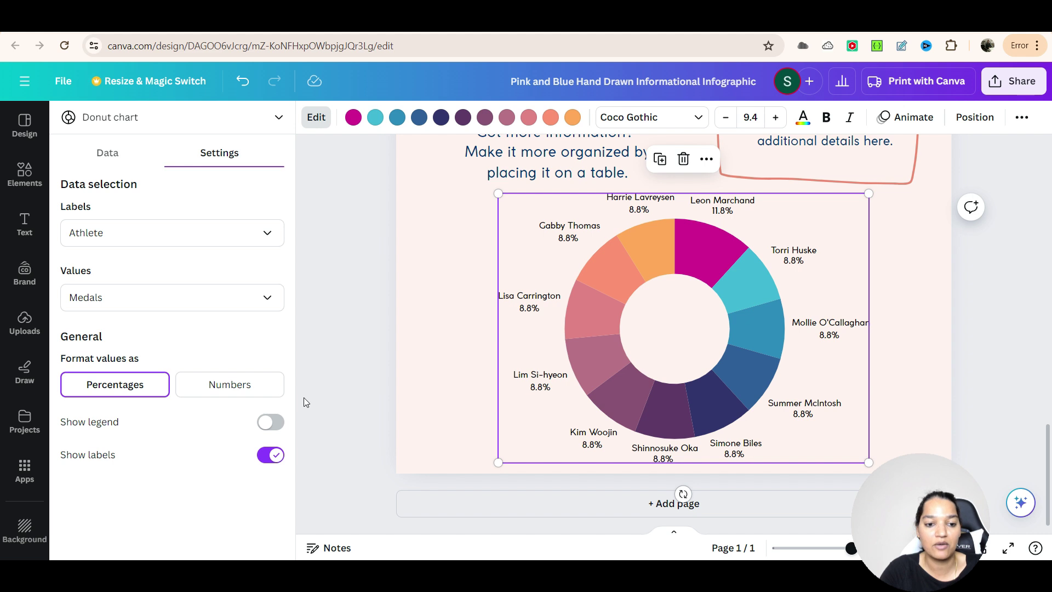
{"action": "left_click", "coordinate": [226, 388]}
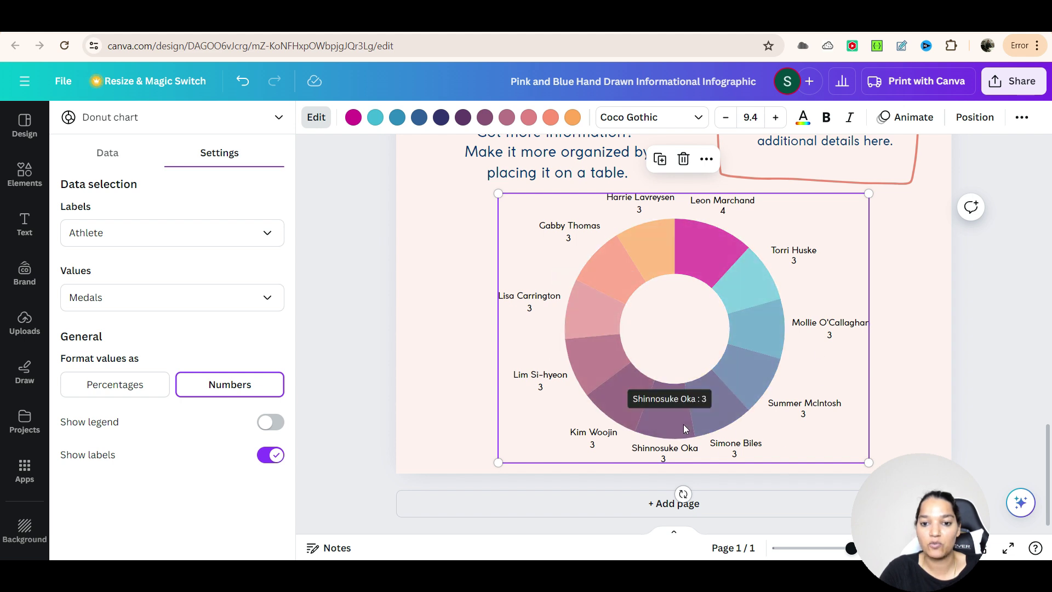
{"action": "left_click", "coordinate": [453, 291]}
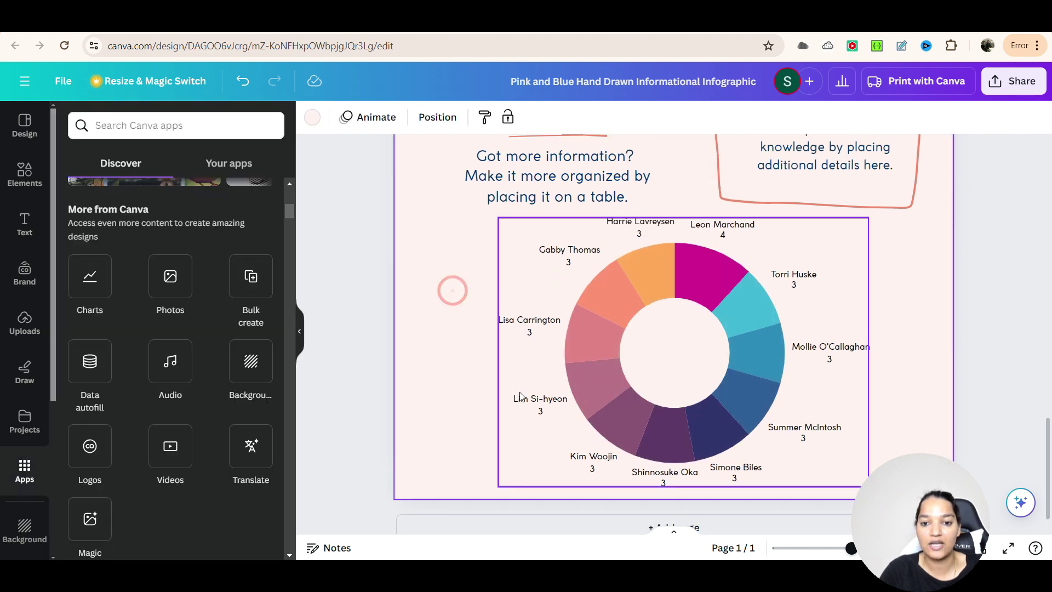
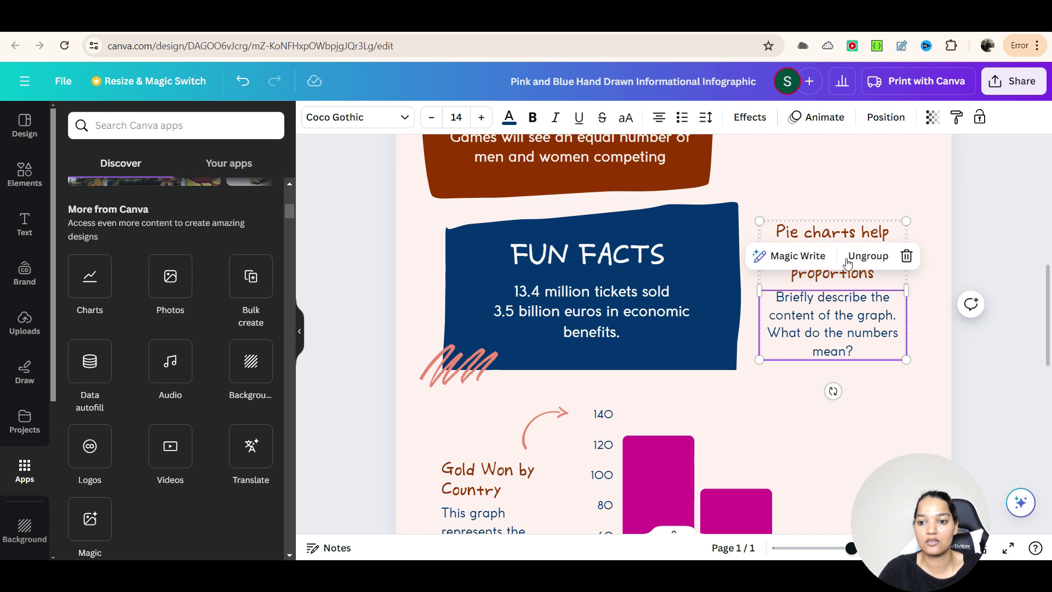
Delete the grouped pie chart heading and description beside the FUN FACTS box
{"action": "key", "text": "ctrl+a"}
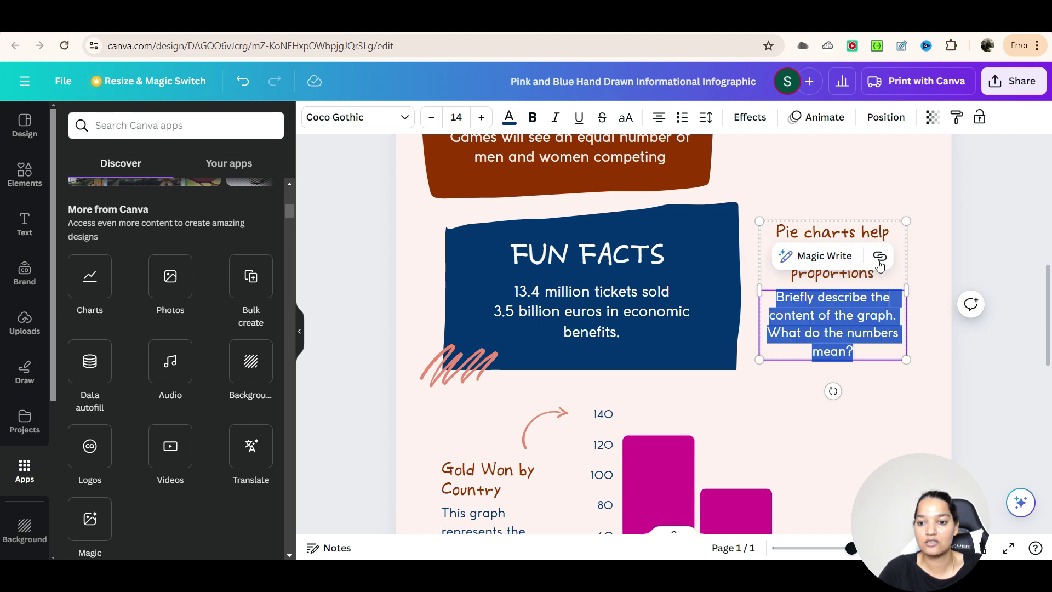
{"action": "left_click", "coordinate": [895, 391]}
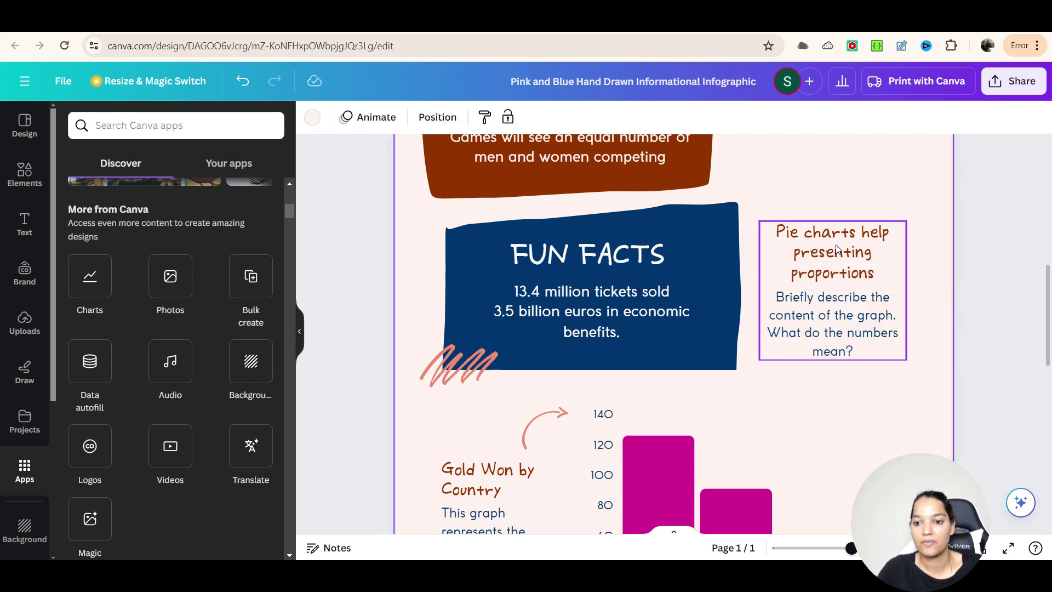
{"action": "left_click", "coordinate": [853, 301]}
{"action": "left_click", "coordinate": [906, 186]}
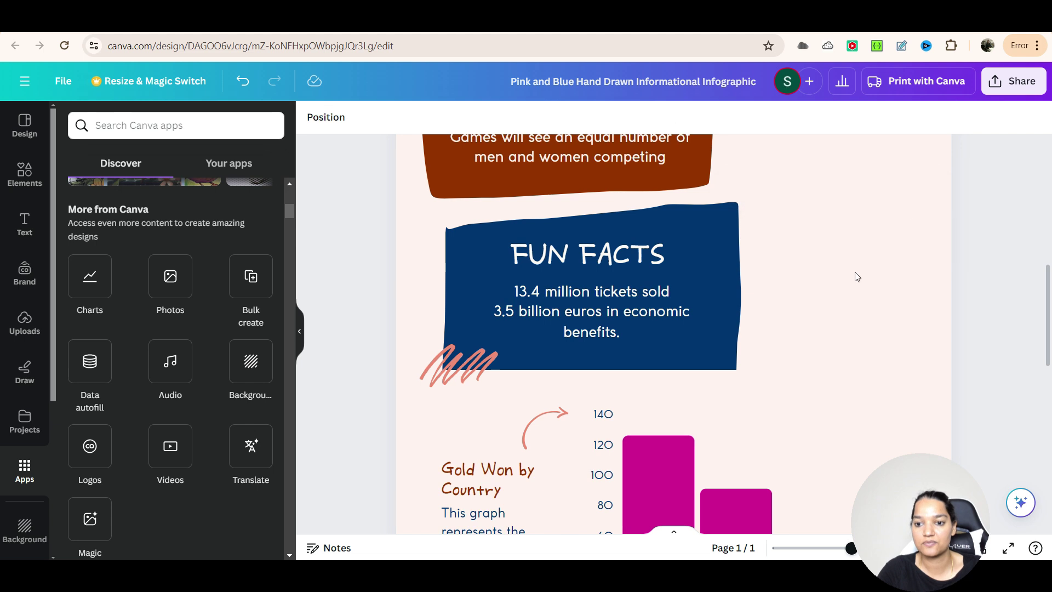
Move the blue FUN FACTS box together with its text toward the page's right edge, above the bar chart
{"action": "left_click", "coordinate": [729, 237]}
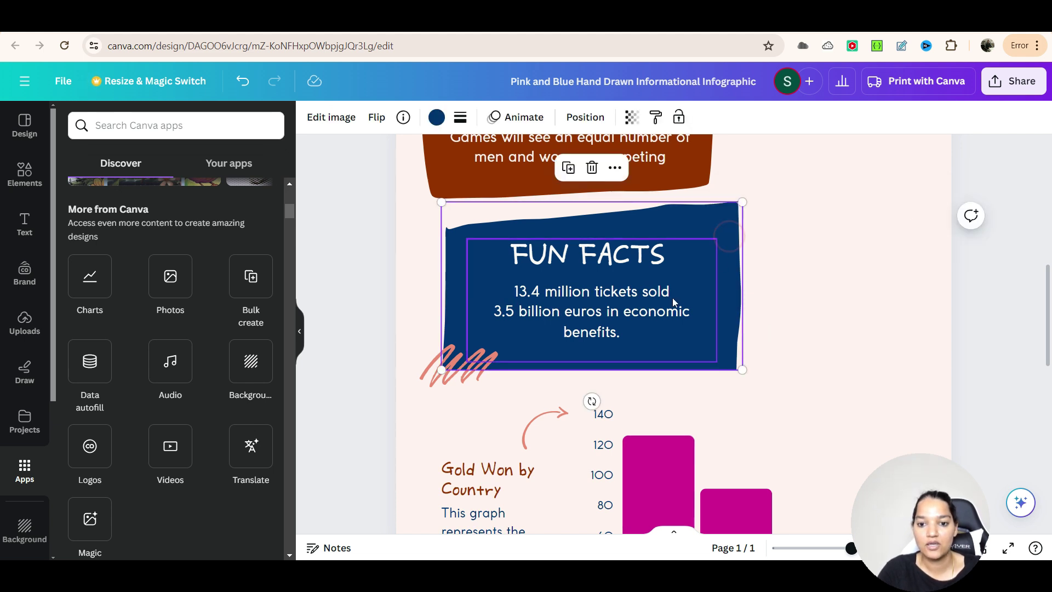
{"action": "key", "text": "Escape"}
{"action": "left_click", "coordinate": [669, 314]}
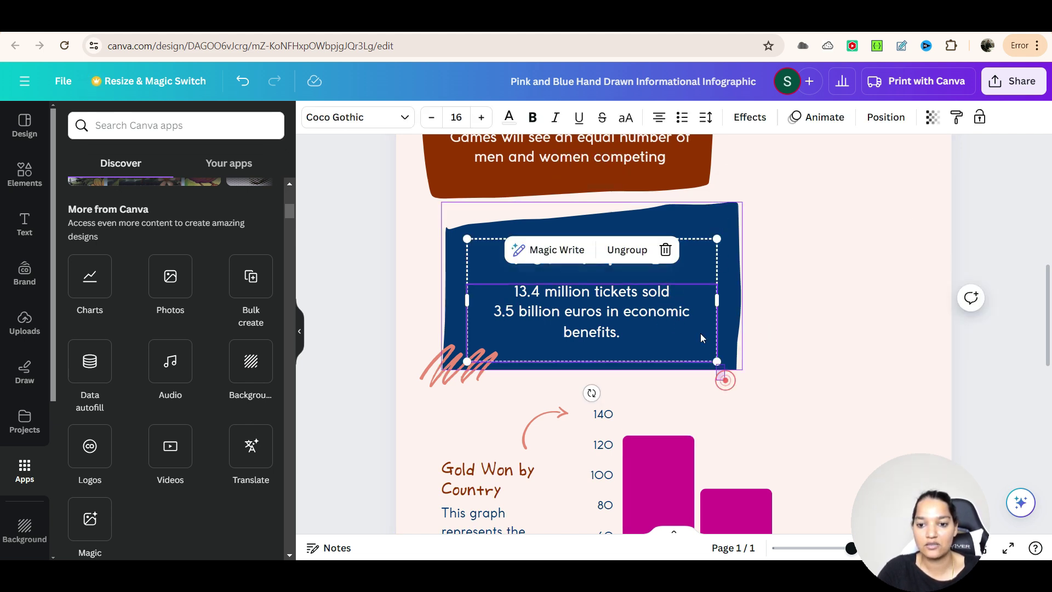
{"action": "left_click", "coordinate": [696, 314], "text": "shift"}
{"action": "left_click_drag", "start_coordinate": [696, 314], "coordinate": [900, 320]}
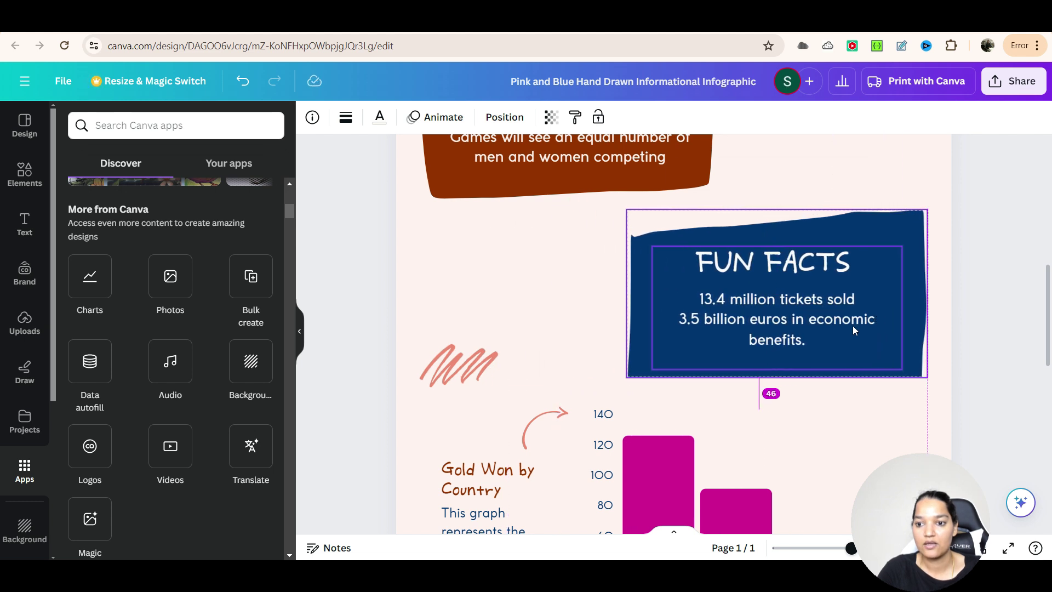
Change the heading above the "4 billion television viewers" text to "FUN FACTS"
{"action": "left_click", "coordinate": [1012, 402]}
{"action": "scroll", "coordinate": [890, 406], "scroll_direction": "down", "scroll_amount": 4}
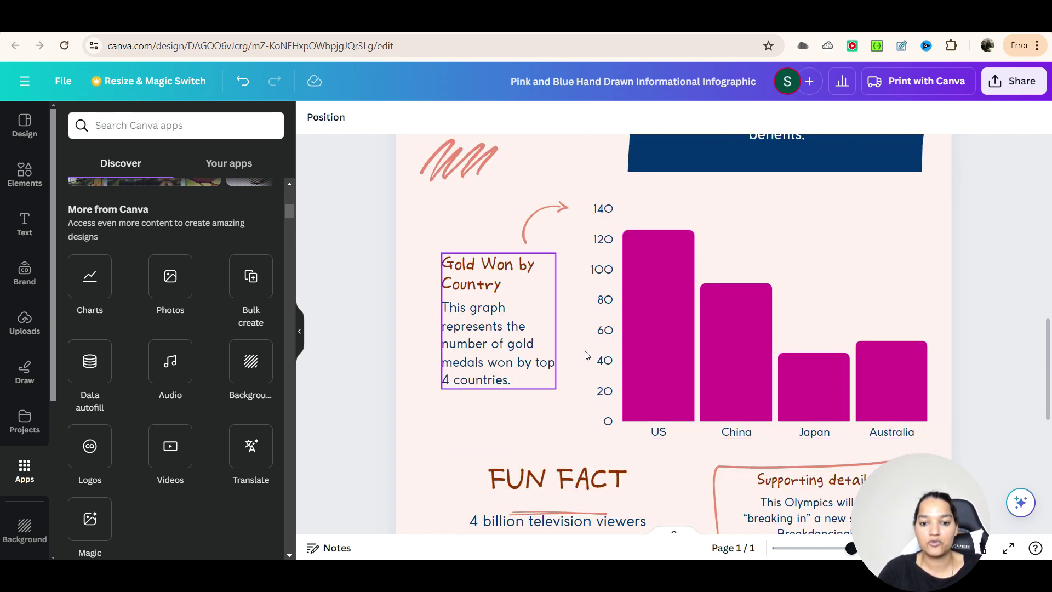
{"action": "scroll", "coordinate": [587, 356], "scroll_direction": "down", "scroll_amount": 3}
{"action": "scroll", "coordinate": [603, 383], "scroll_direction": "down", "scroll_amount": 4}
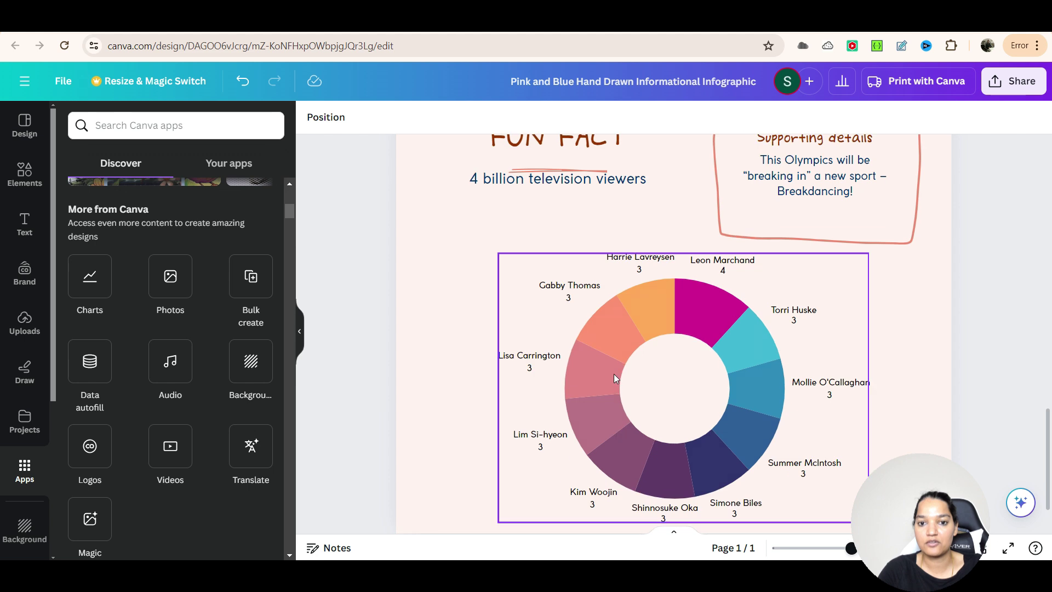
{"action": "scroll", "coordinate": [615, 378], "scroll_direction": "up", "scroll_amount": 3}
{"action": "left_click", "coordinate": [632, 271]}
{"action": "left_click", "coordinate": [632, 270]}
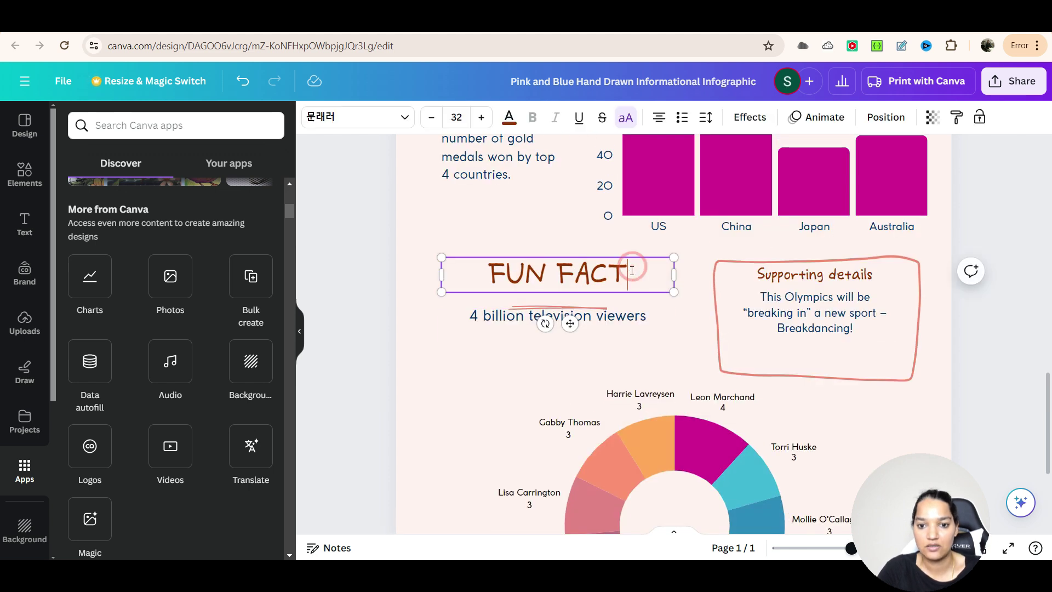
{"action": "type", "text": "S"}
{"action": "scroll", "coordinate": [688, 425], "scroll_direction": "down", "scroll_amount": 3}
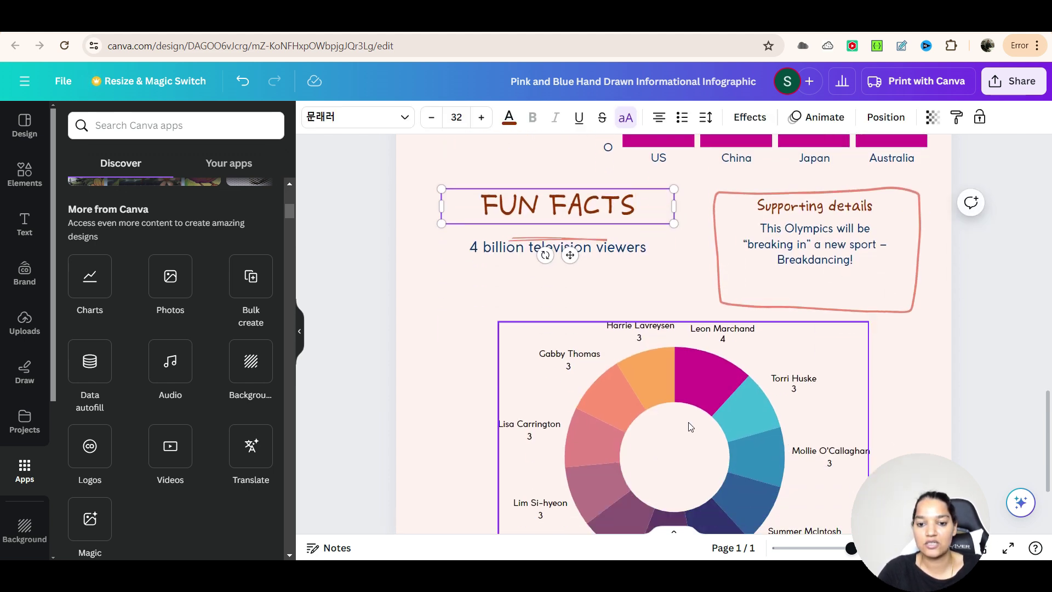
Replace the "Supporting details" heading in the outlined box with "Athlete who won the most medals"
{"action": "scroll", "coordinate": [714, 360], "scroll_direction": "up", "scroll_amount": 3}
{"action": "left_click", "coordinate": [808, 273]}
{"action": "double_click", "coordinate": [810, 274]}
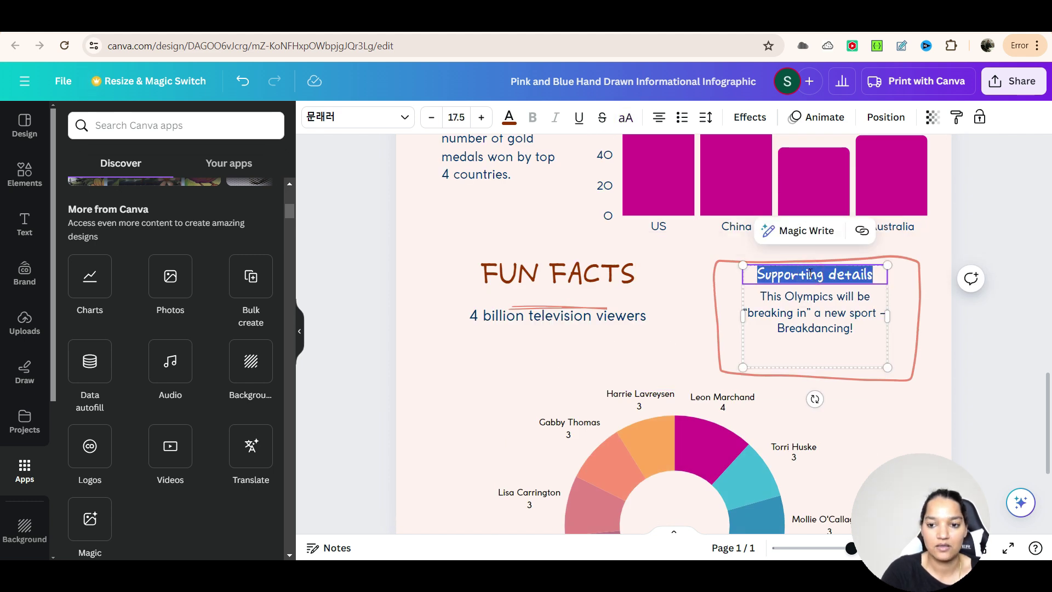
{"action": "type", "text": "Athle"}
{"action": "type", "text": "te who won the most medals"}
Replace the breakdancing text in the outlined box with "Donut chart representing medals won by athletes."
{"action": "triple_click", "coordinate": [824, 335]}
{"action": "type", "text": "Donut chart representing a"}
{"action": "key", "text": "BackSpace"}
{"action": "type", "text": "meda"}
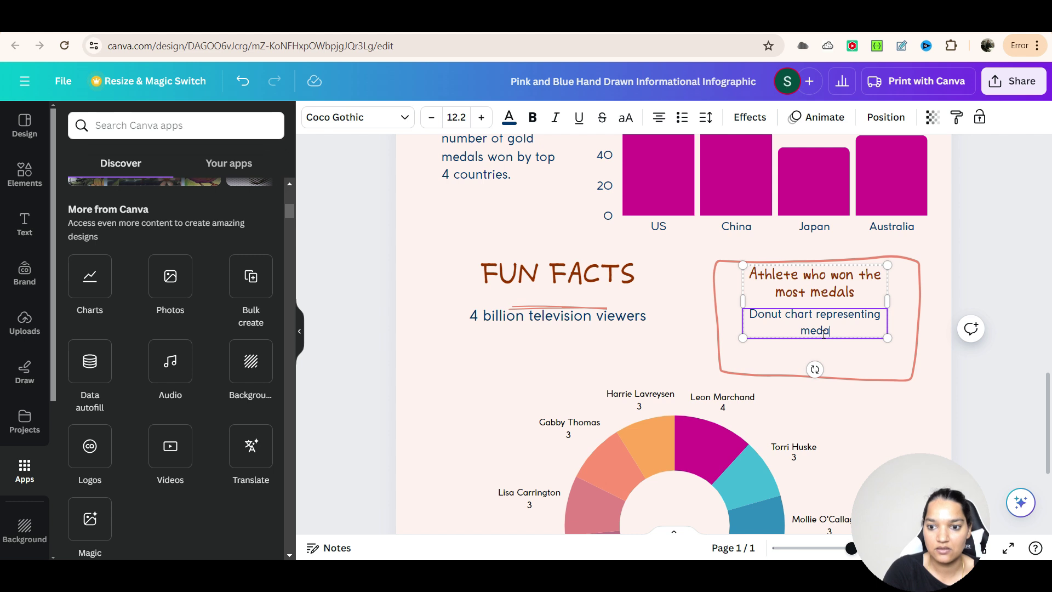
{"action": "type", "text": "ls won by "}
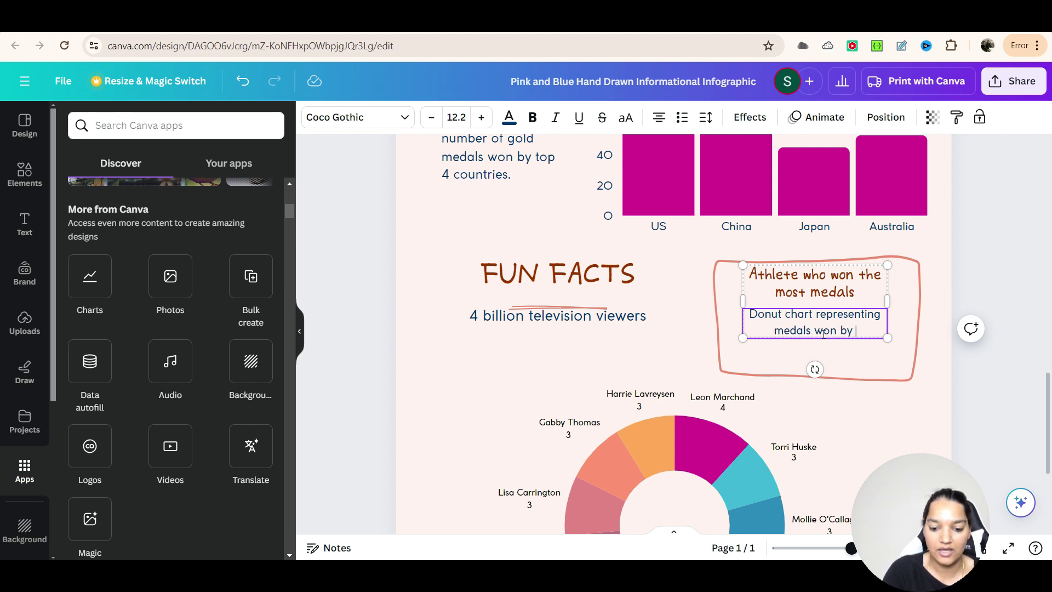
{"action": "type", "text": "athletes."}
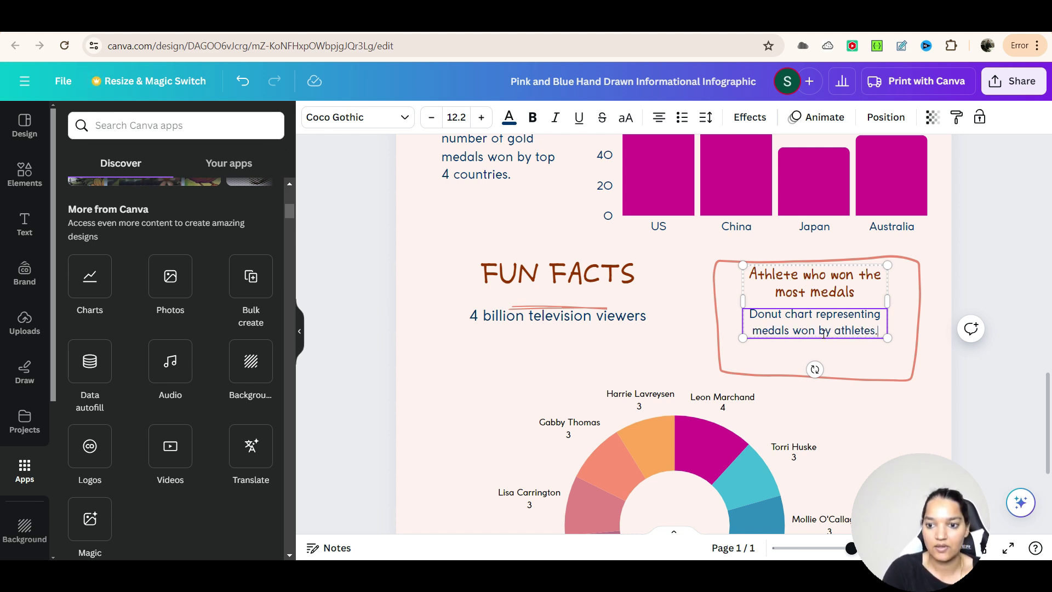
{"action": "left_click", "coordinate": [1006, 454]}
View the file types offered for downloading the design, and close the download options without exporting
{"action": "scroll", "coordinate": [831, 427], "scroll_direction": "up", "scroll_amount": 15}
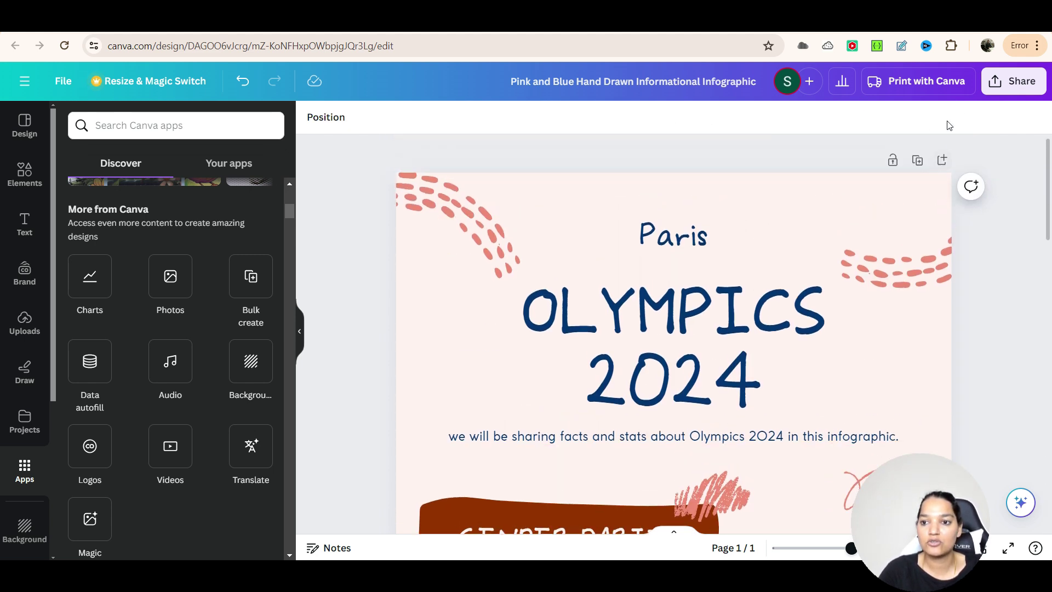
{"action": "left_click", "coordinate": [1014, 88]}
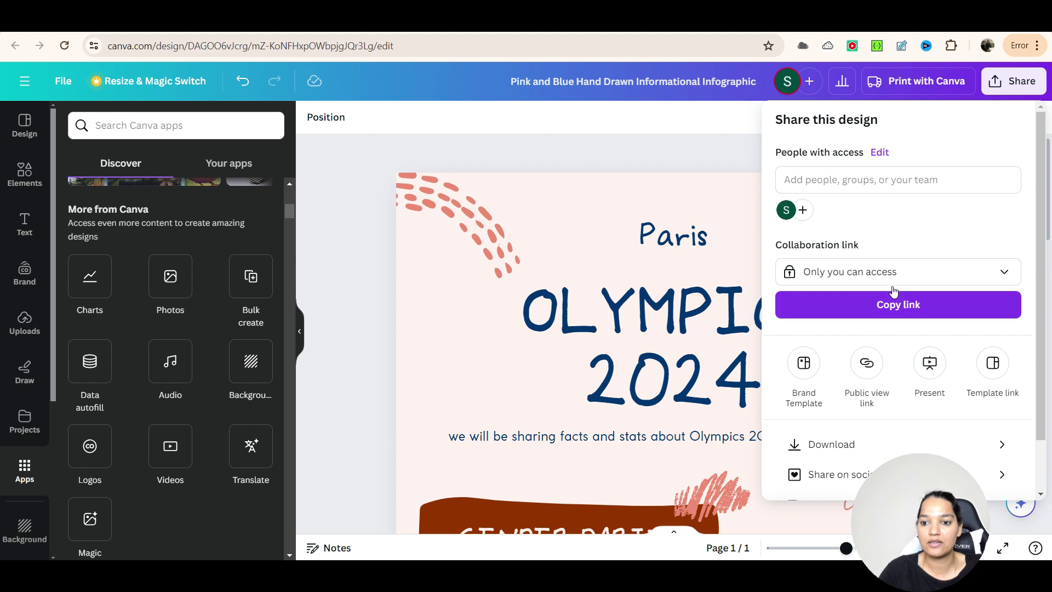
{"action": "left_click", "coordinate": [873, 450]}
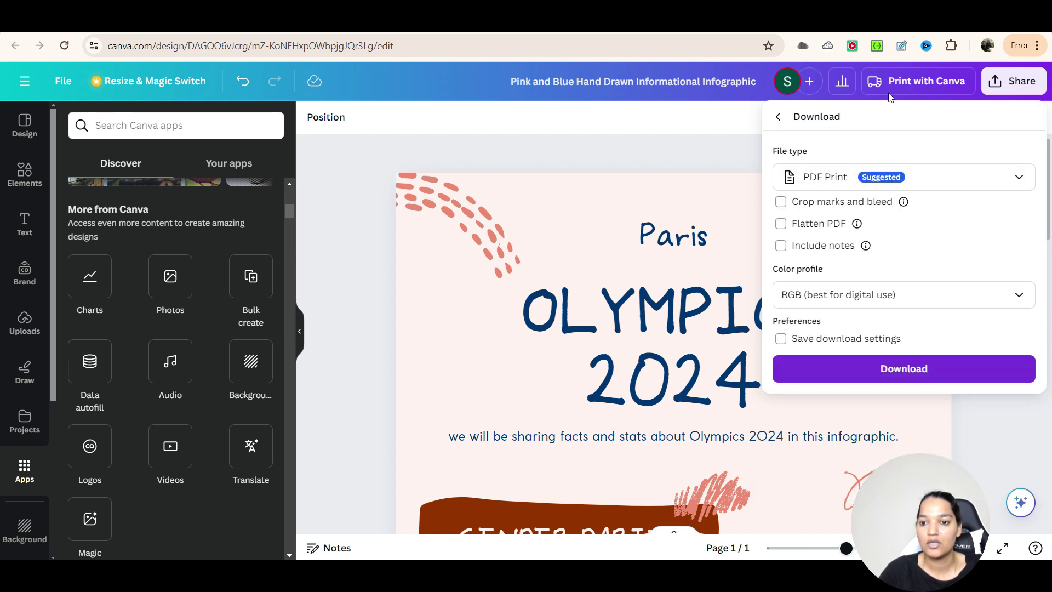
{"action": "left_click", "coordinate": [906, 184]}
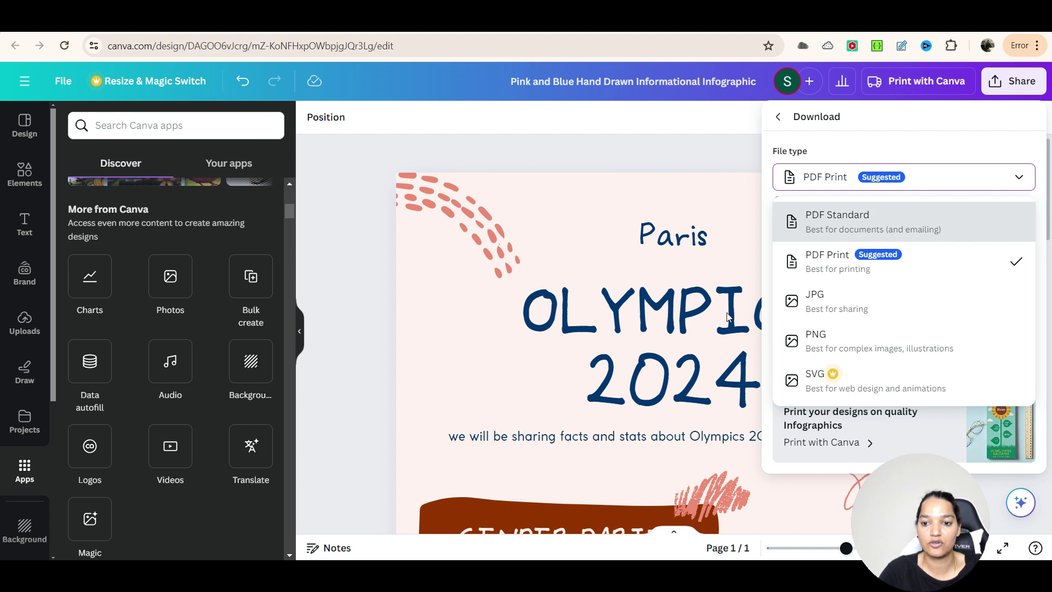
{"action": "left_click", "coordinate": [684, 144]}
Review the infographic's sections, select the page background, and browse the available background images
{"action": "scroll", "coordinate": [745, 350], "scroll_direction": "down", "scroll_amount": 2}
{"action": "scroll", "coordinate": [745, 349], "scroll_direction": "down", "scroll_amount": 10}
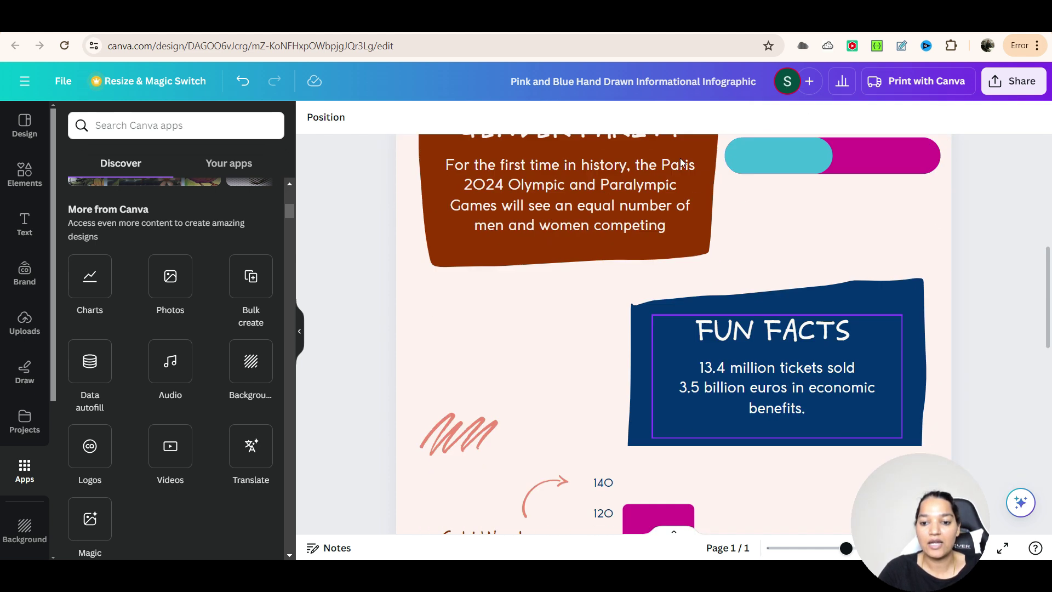
{"action": "scroll", "coordinate": [596, 353], "scroll_direction": "down", "scroll_amount": 2}
{"action": "scroll", "coordinate": [734, 368], "scroll_direction": "up", "scroll_amount": 8}
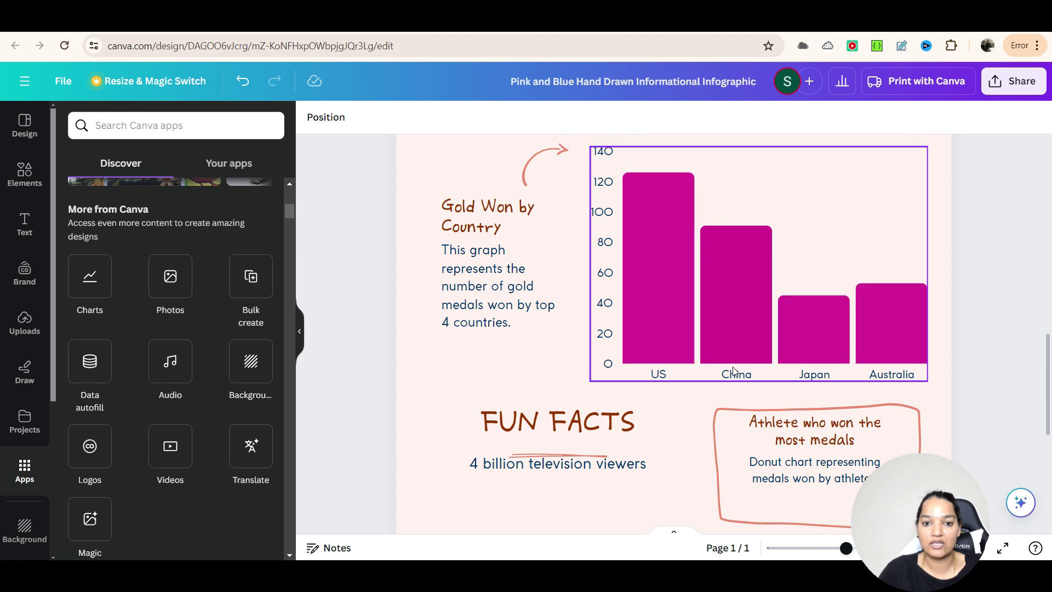
{"action": "scroll", "coordinate": [585, 241], "scroll_direction": "up", "scroll_amount": 6}
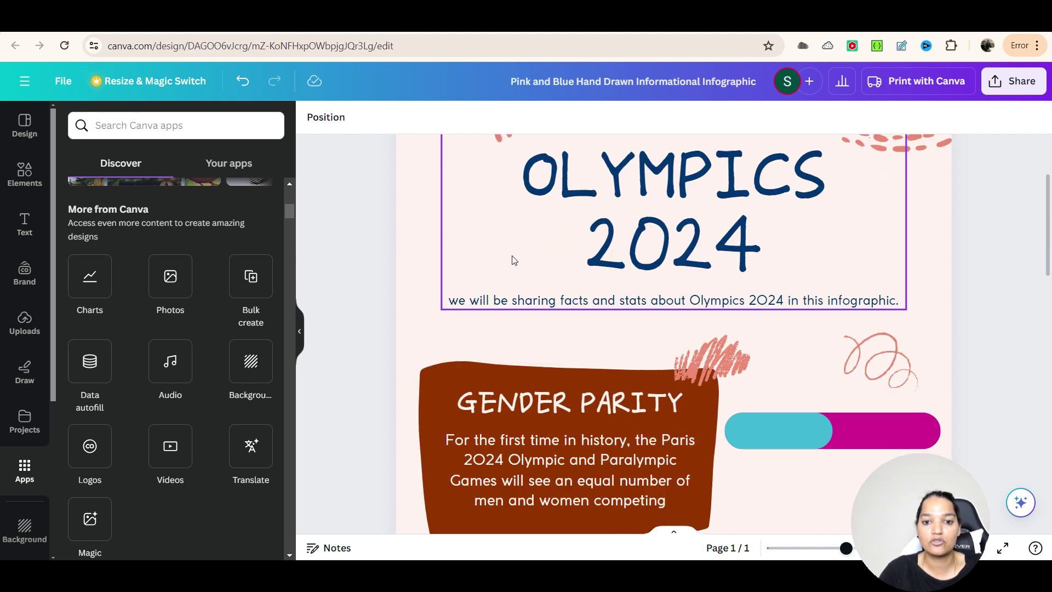
{"action": "left_click", "coordinate": [558, 198]}
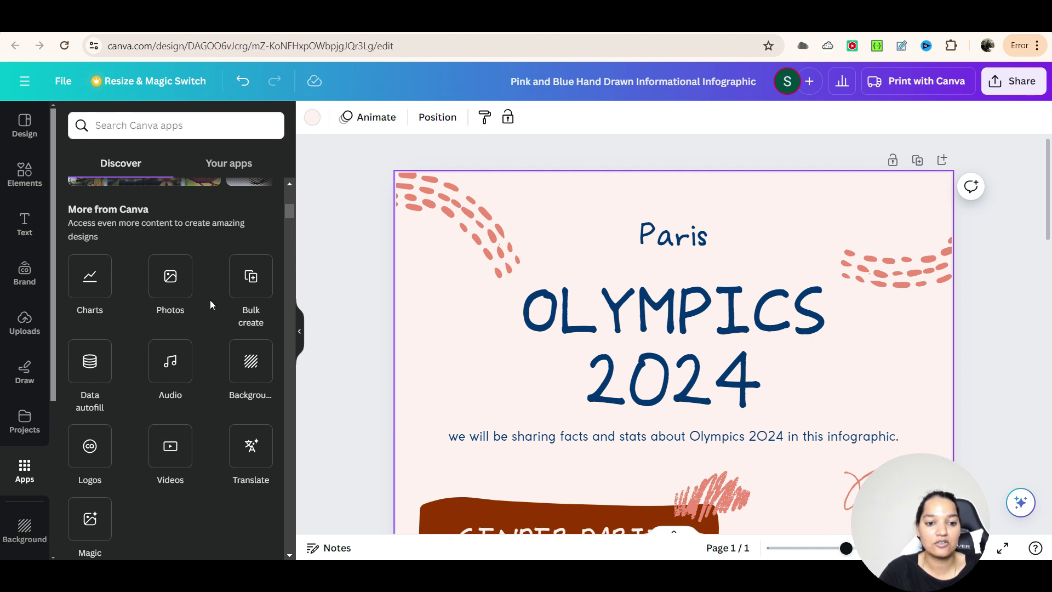
{"action": "left_click", "coordinate": [242, 376]}
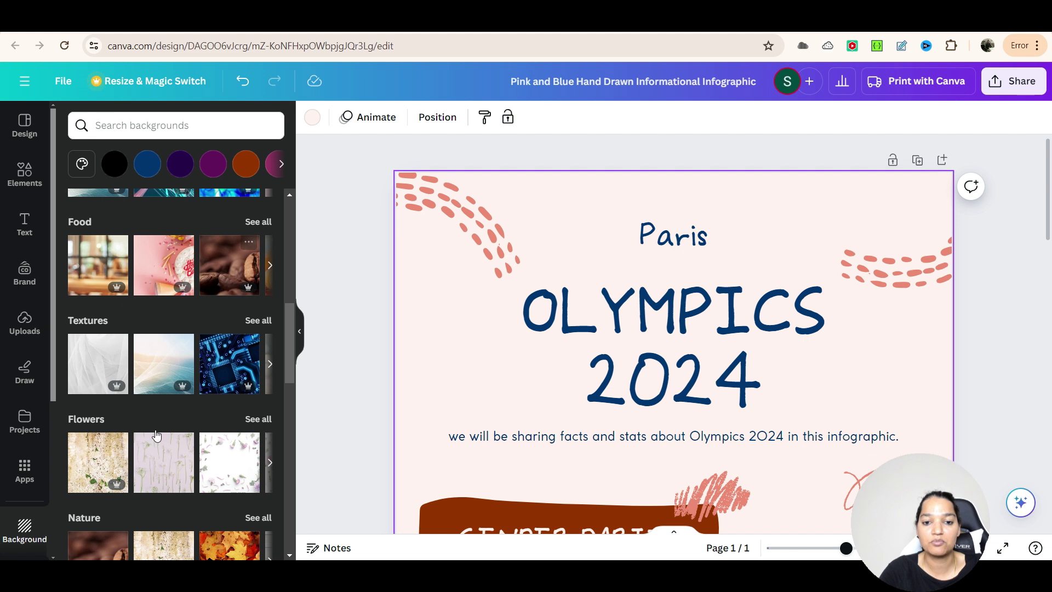
Select "OLYMPICS" and "2024" in the title in turn and view the font choices without changing them
{"action": "left_click", "coordinate": [738, 313]}
{"action": "double_click", "coordinate": [736, 308]}
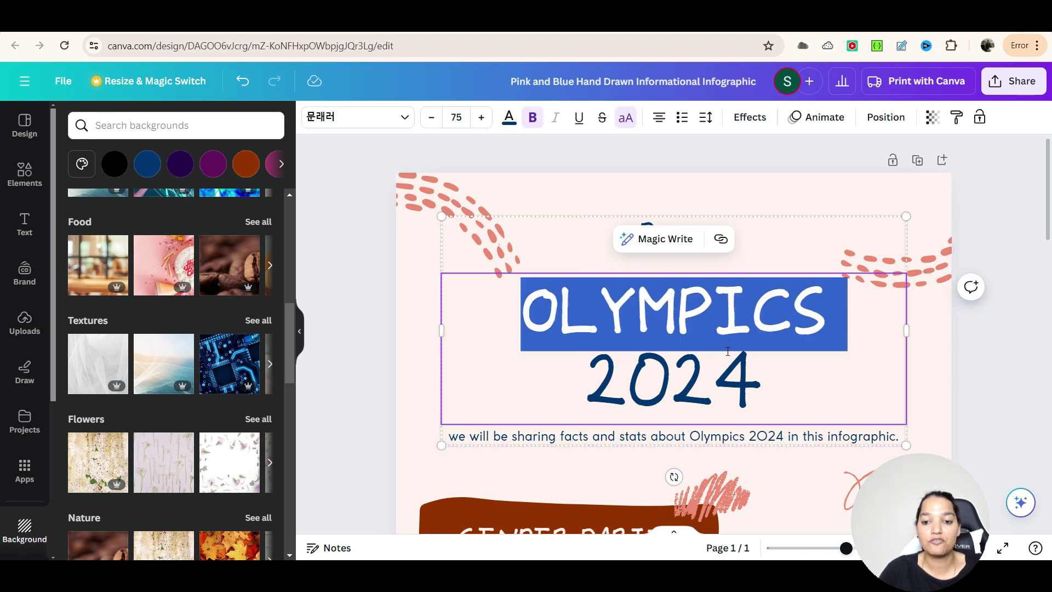
{"action": "left_click", "coordinate": [356, 126]}
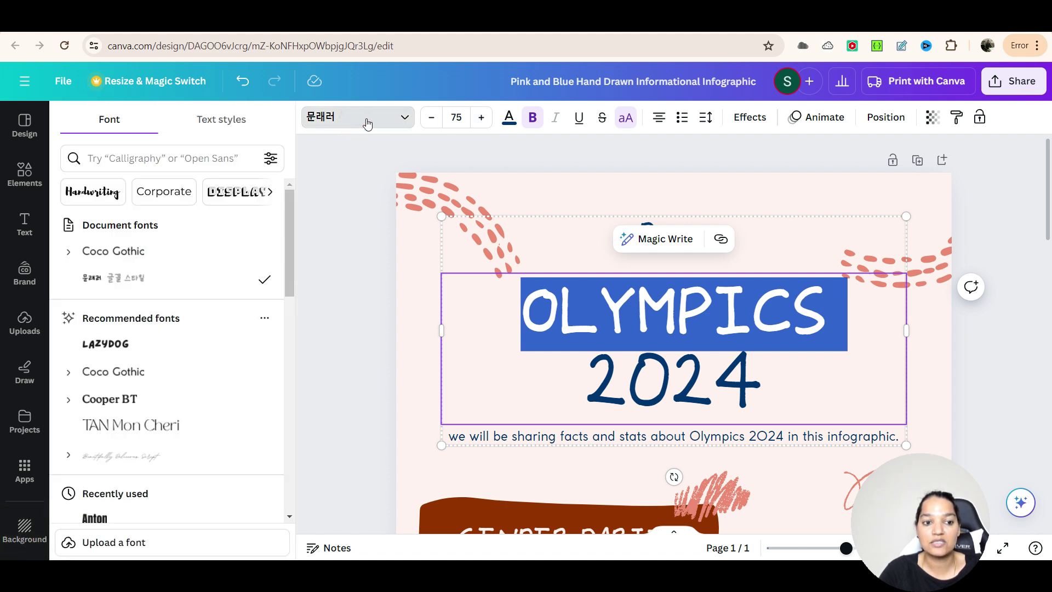
{"action": "left_click", "coordinate": [684, 375]}
{"action": "double_click", "coordinate": [683, 374]}
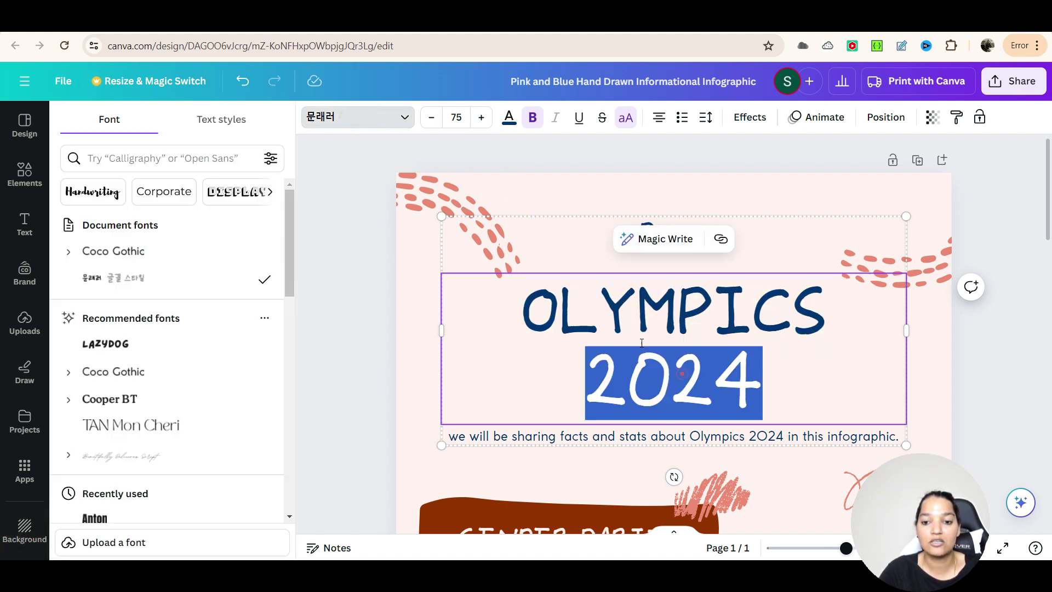
{"action": "left_click", "coordinate": [402, 118]}
{"action": "left_click", "coordinate": [405, 118]}
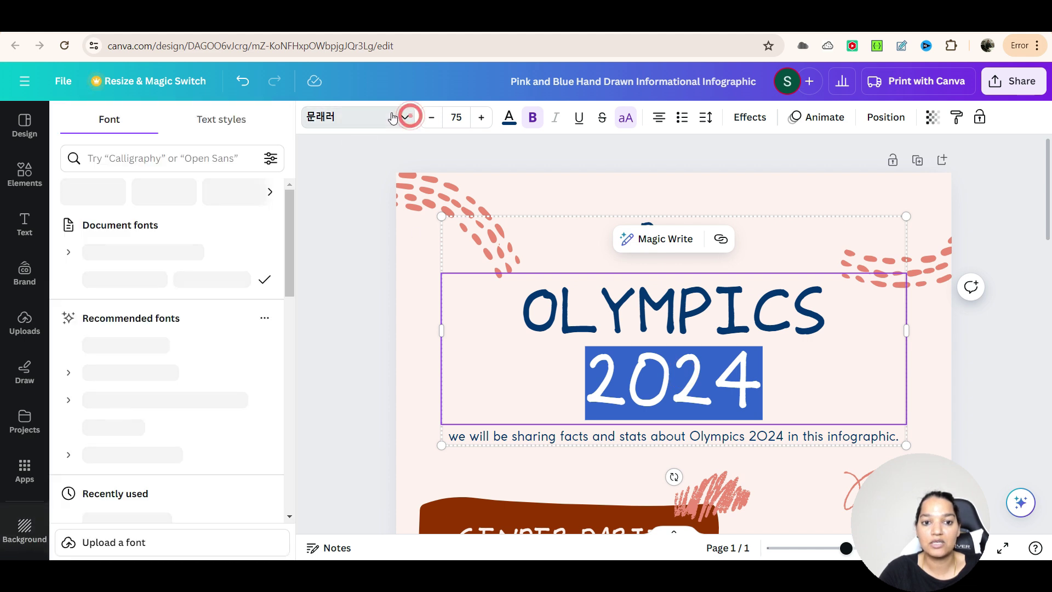
{"action": "left_click", "coordinate": [369, 300]}
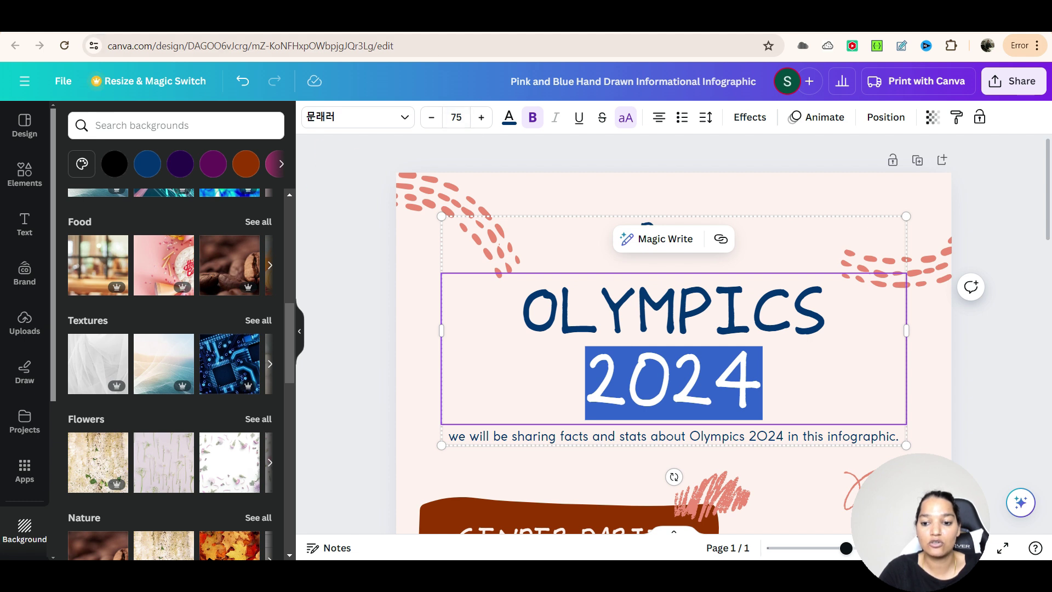
Review the whole infographic at several zoom levels, and view the settings of the progress bar beside GENDER PARITY
{"action": "left_click", "coordinate": [832, 548]}
{"action": "left_click_drag", "start_coordinate": [832, 548], "coordinate": [809, 549]}
{"action": "left_click", "coordinate": [840, 398]}
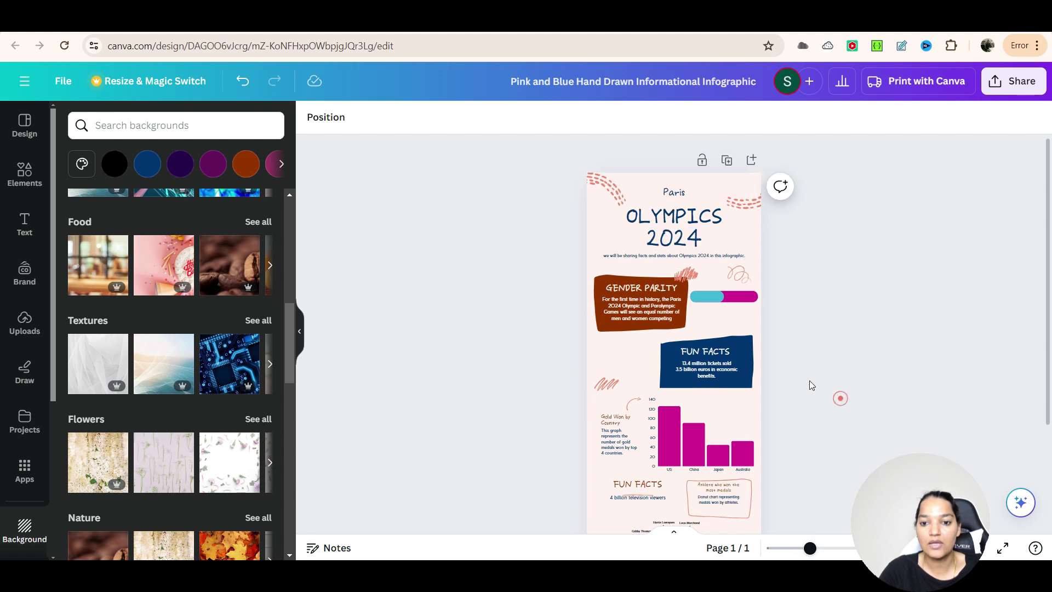
{"action": "scroll", "coordinate": [764, 388], "scroll_direction": "down", "scroll_amount": 2}
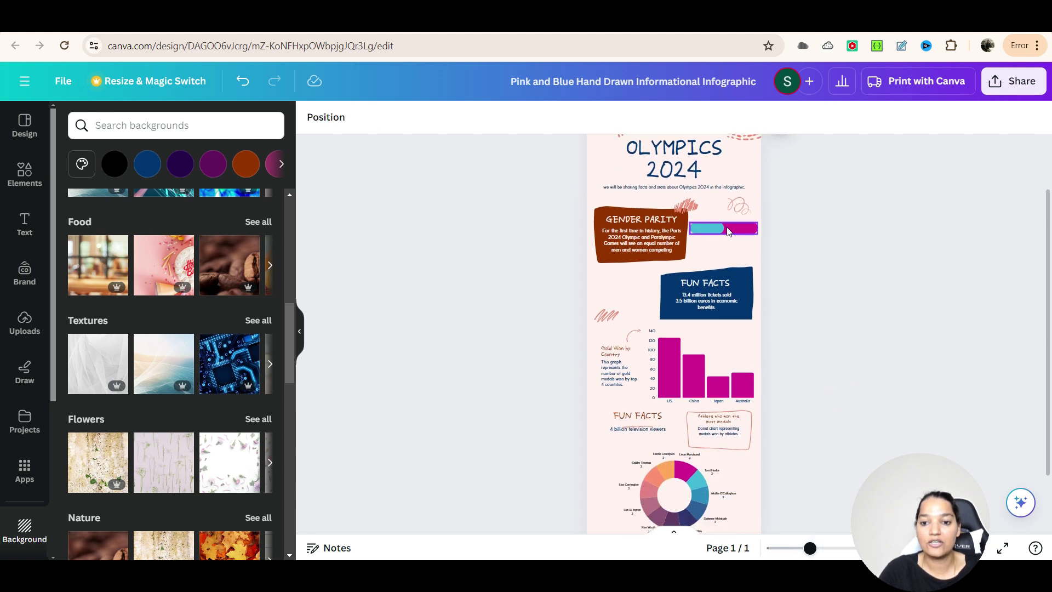
{"action": "left_click", "coordinate": [729, 231]}
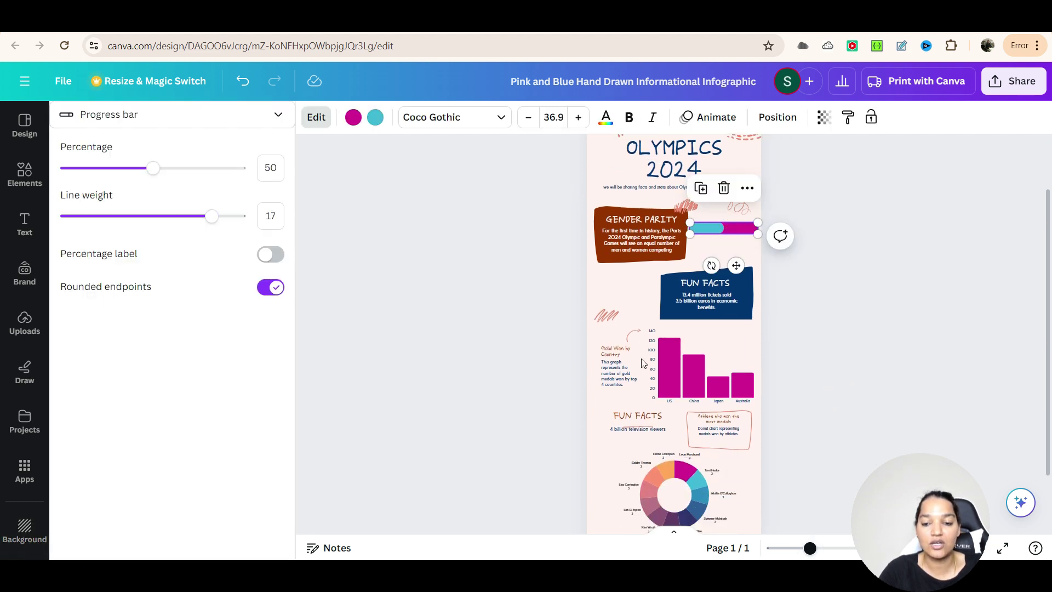
{"action": "scroll", "coordinate": [701, 480], "scroll_direction": "down", "scroll_amount": 2}
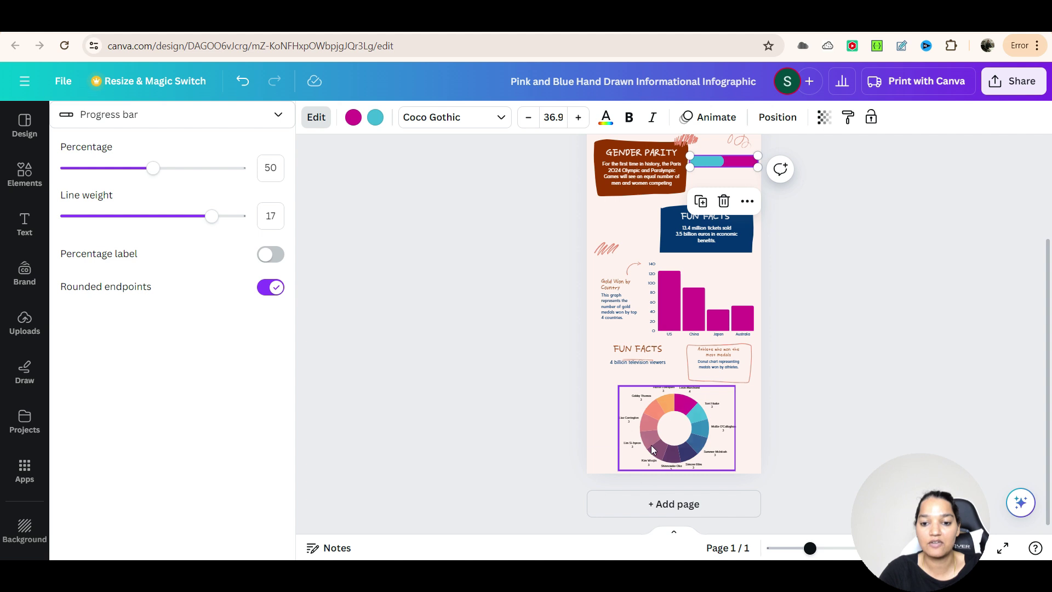
{"action": "left_click_drag", "start_coordinate": [814, 550], "coordinate": [821, 554]}
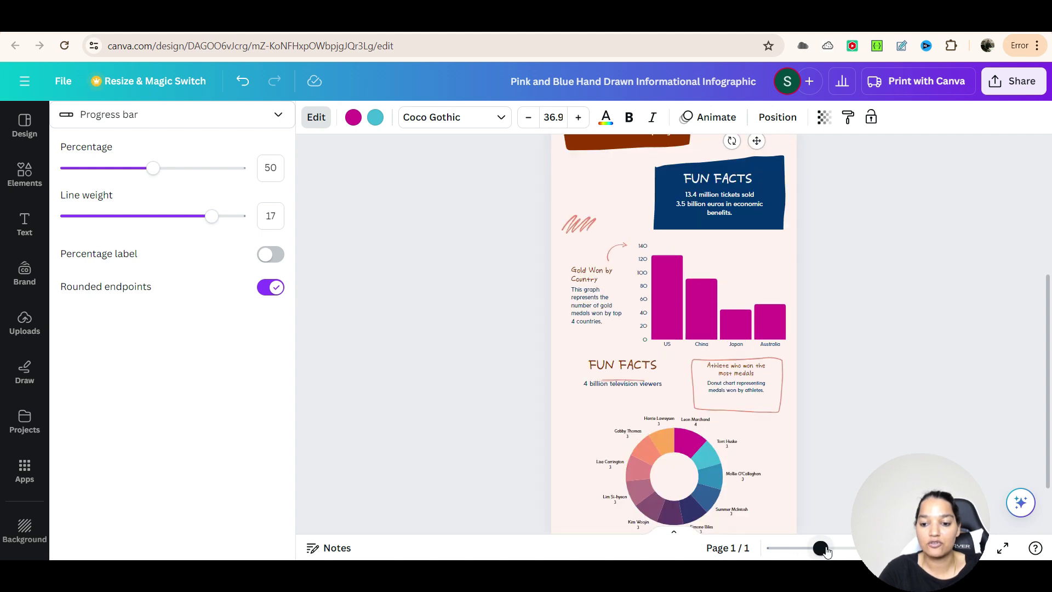
{"action": "scroll", "coordinate": [674, 383], "scroll_direction": "up", "scroll_amount": 2}
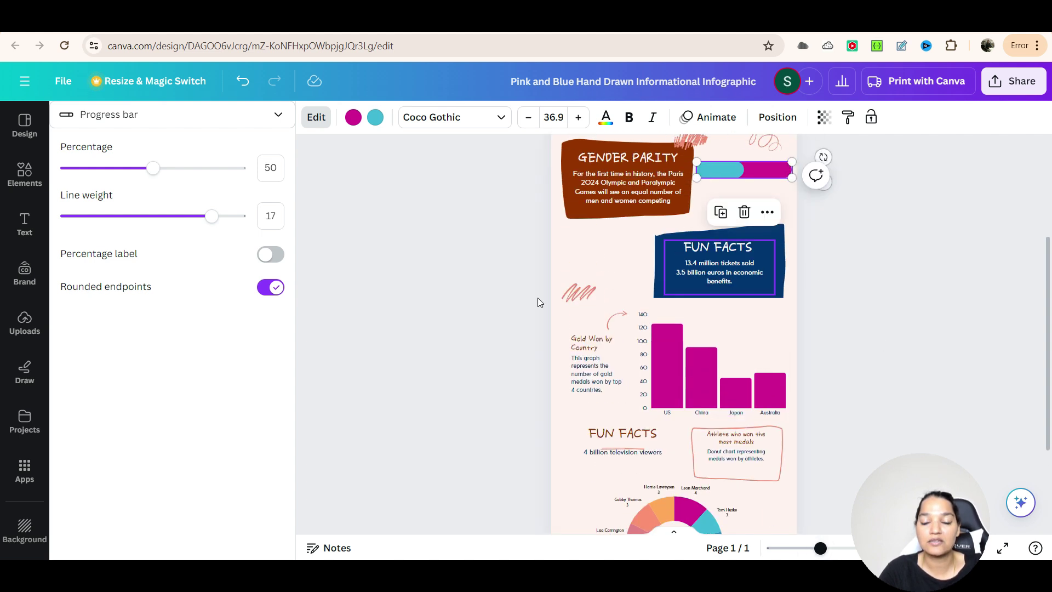
{"action": "scroll", "coordinate": [857, 384], "scroll_direction": "up", "scroll_amount": 1}
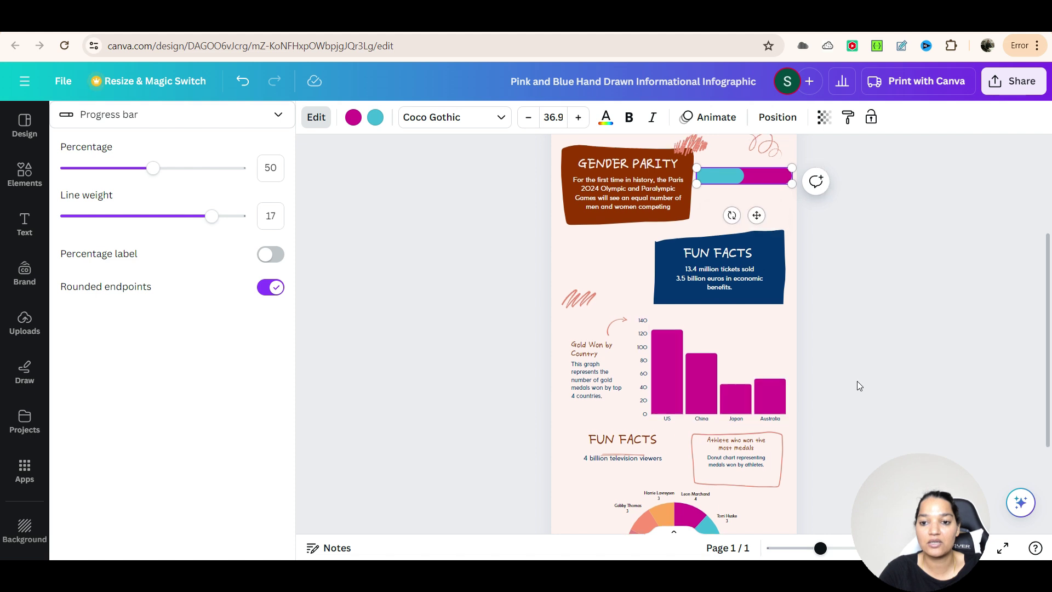
{"action": "scroll", "coordinate": [860, 351], "scroll_direction": "up", "scroll_amount": 2}
{"action": "scroll", "coordinate": [852, 460], "scroll_direction": "down", "scroll_amount": 4}
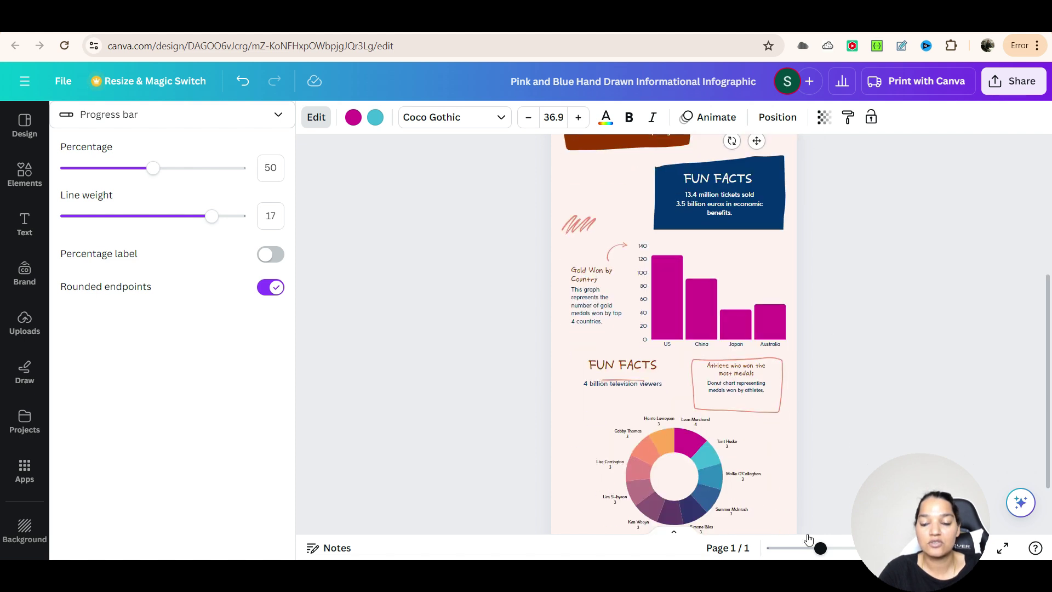
{"action": "left_click_drag", "start_coordinate": [822, 549], "coordinate": [837, 549]}
{"action": "scroll", "coordinate": [915, 360], "scroll_direction": "up", "scroll_amount": 3}
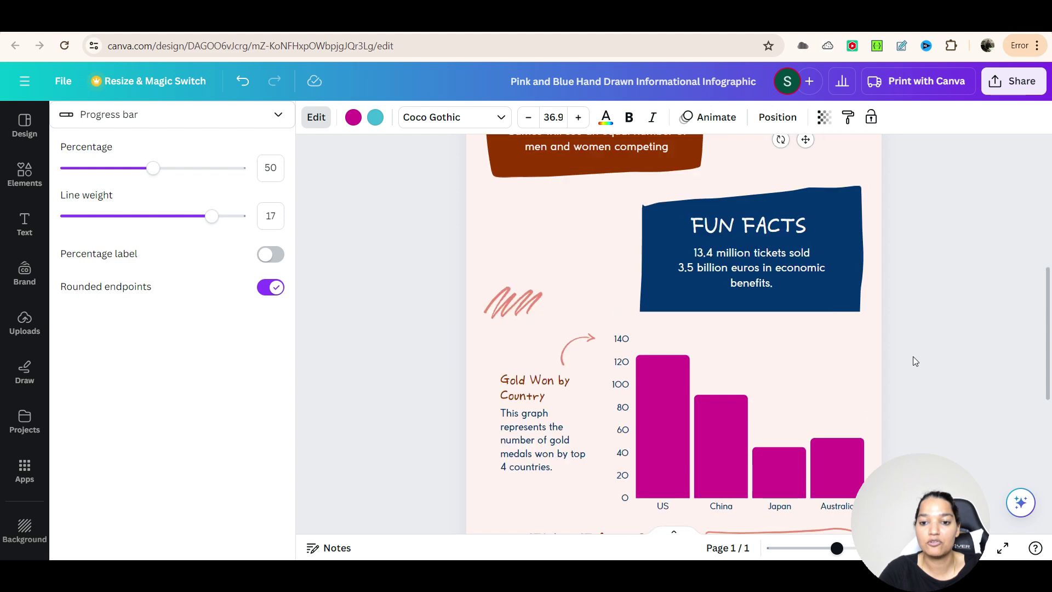
{"action": "scroll", "coordinate": [636, 383], "scroll_direction": "up", "scroll_amount": 3}
{"action": "scroll", "coordinate": [636, 405], "scroll_direction": "down", "scroll_amount": 4}
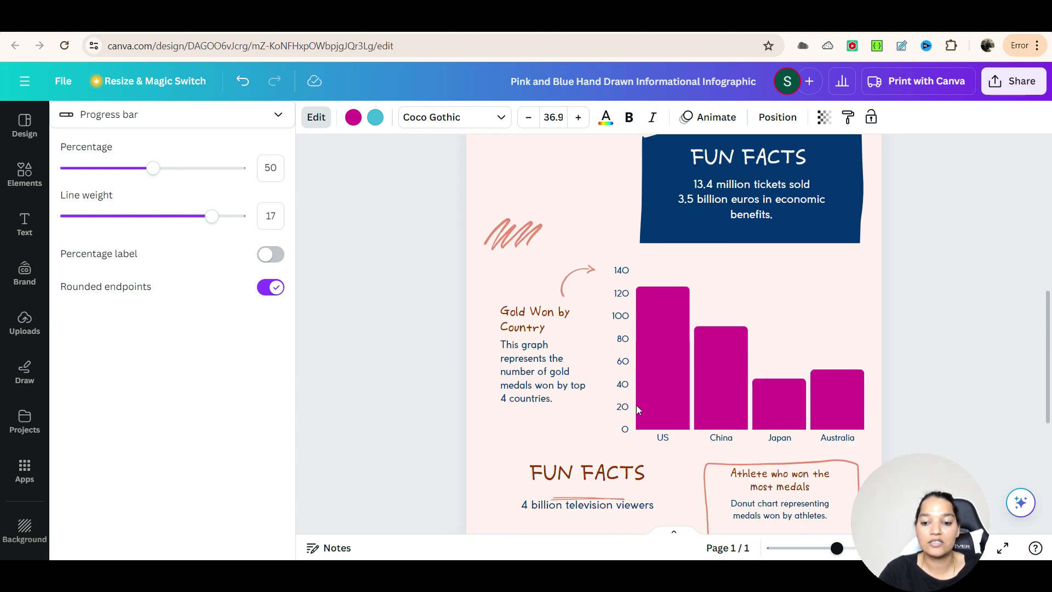
View the data behind the gold medals bar chart, and browse the chart types available in the charts library
{"action": "left_click", "coordinate": [660, 343]}
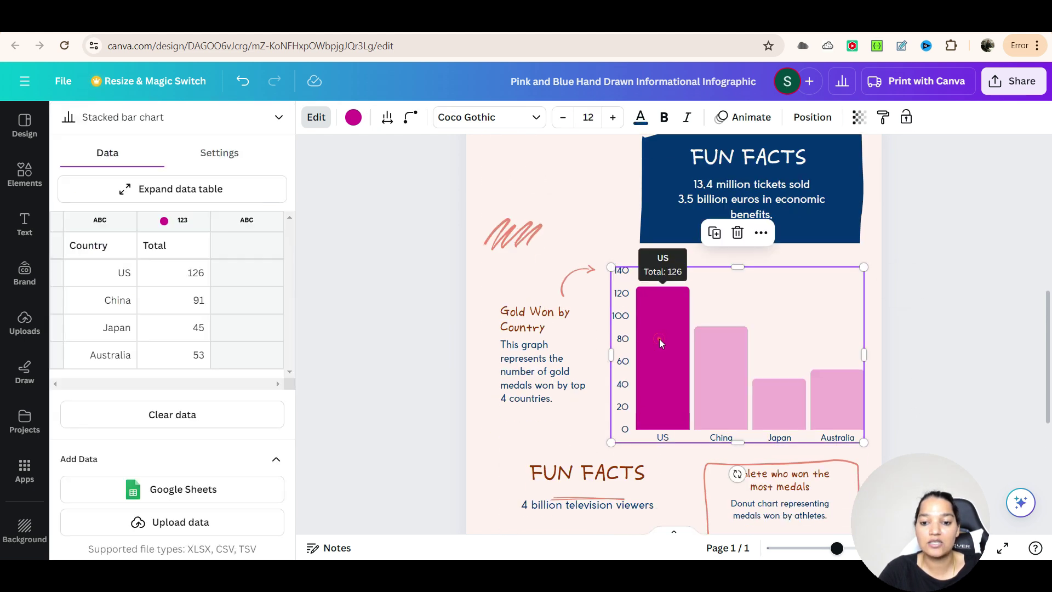
{"action": "left_click", "coordinate": [26, 472]}
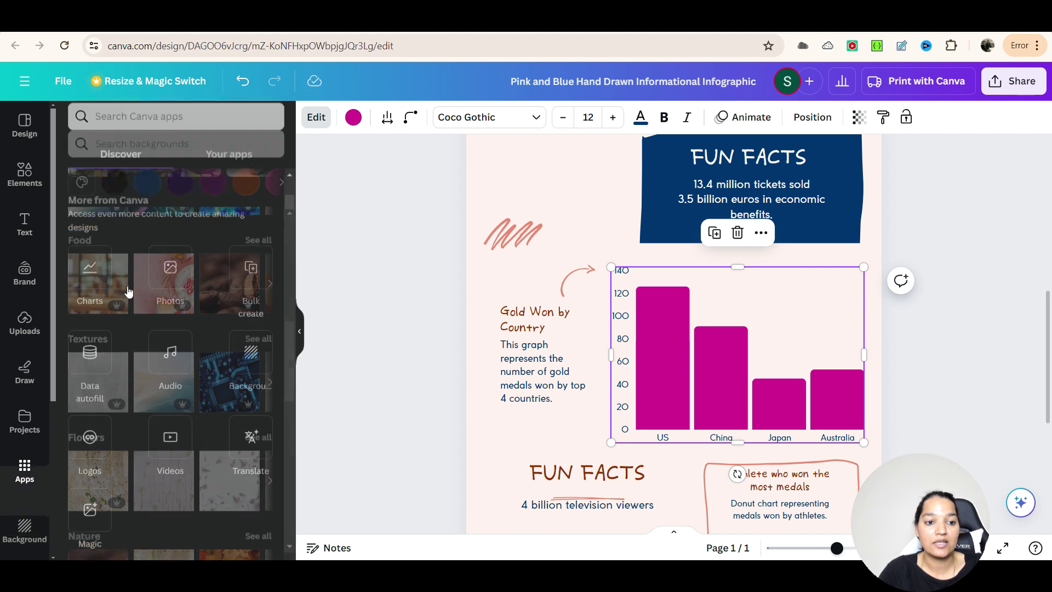
{"action": "left_click", "coordinate": [91, 285]}
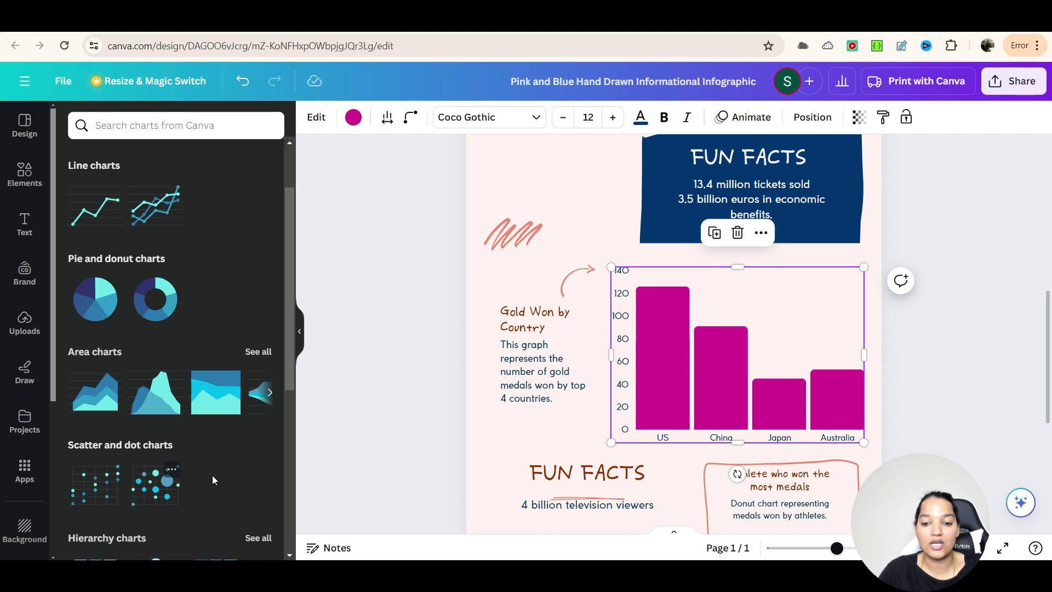
Select the description and the "Gold Won by Country" heading beside the bar chart in turn to view their fonts, and look over the donut chart
{"action": "mouse_move", "coordinate": [703, 341]}
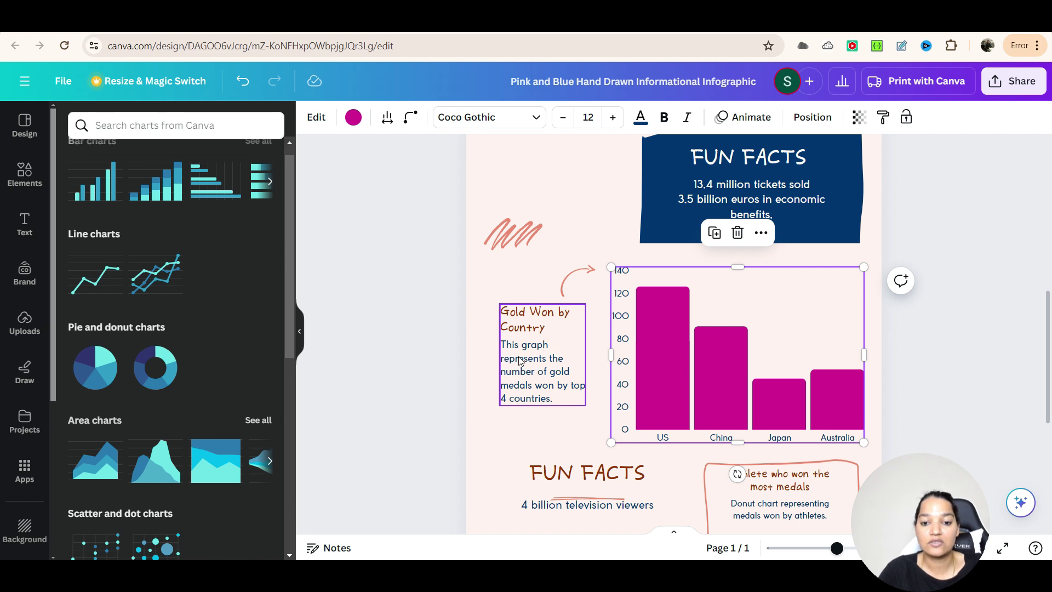
{"action": "left_click", "coordinate": [545, 389]}
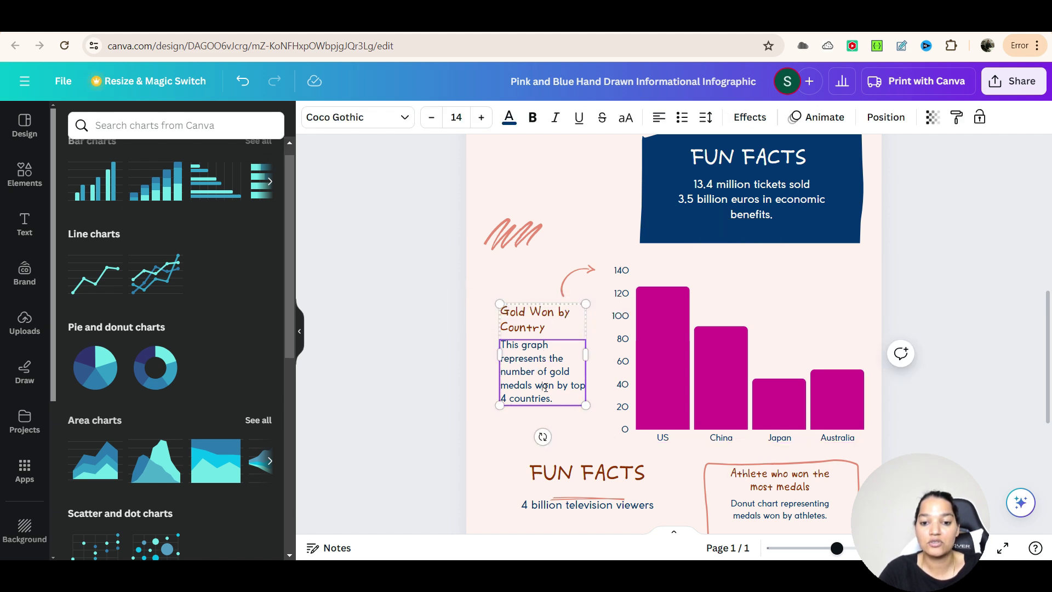
{"action": "left_click", "coordinate": [546, 387]}
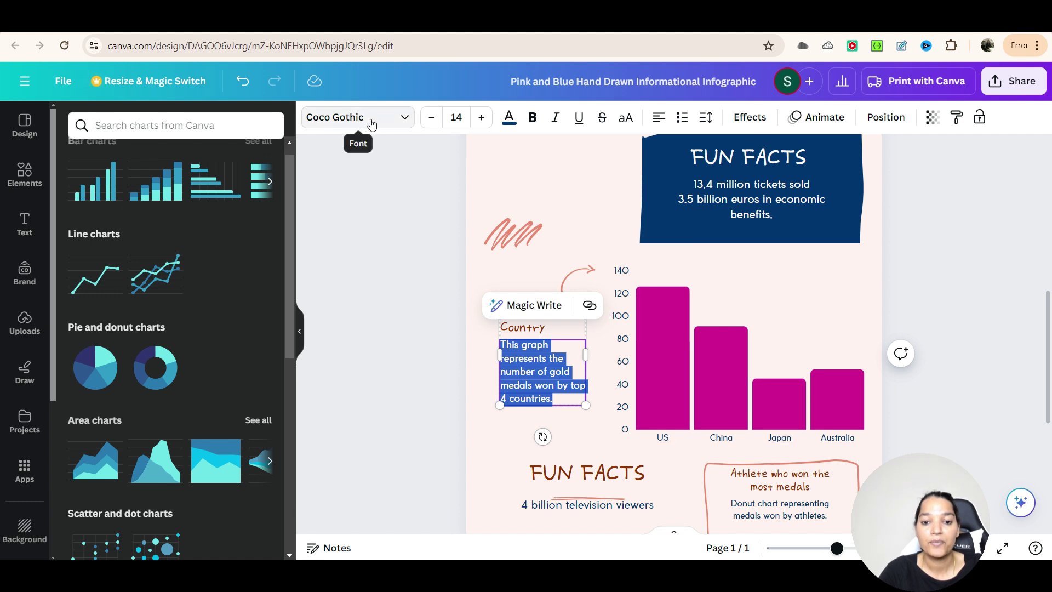
{"action": "left_click", "coordinate": [512, 329]}
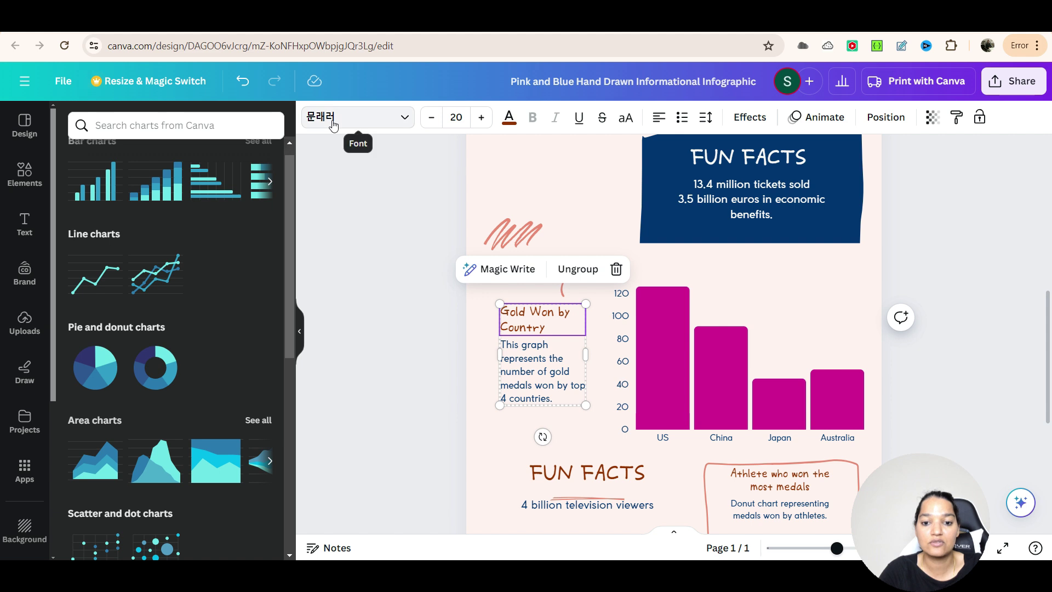
{"action": "scroll", "coordinate": [454, 460], "scroll_direction": "down", "scroll_amount": 5}
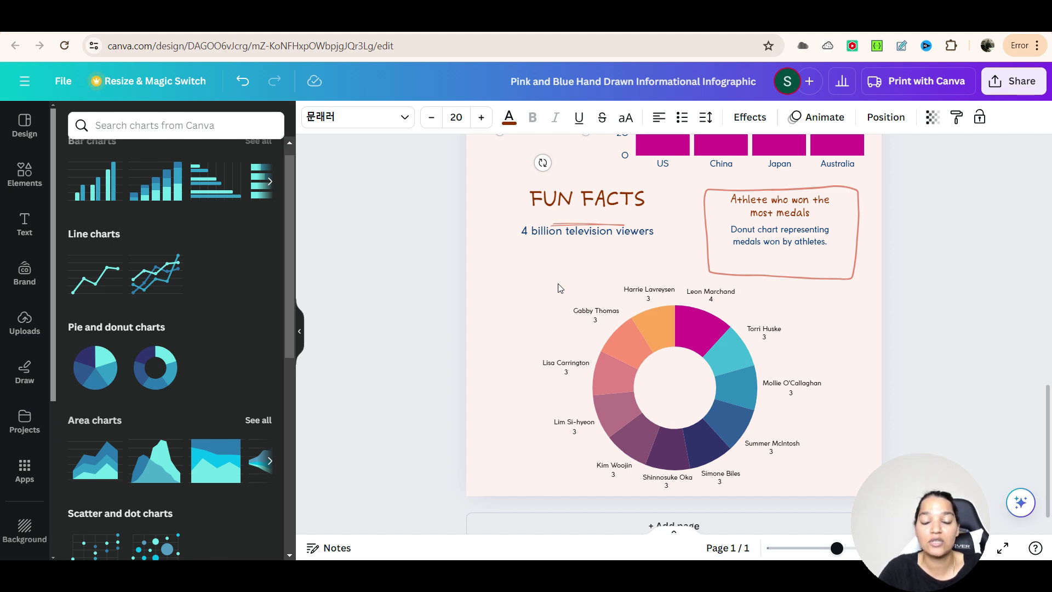
{"action": "scroll", "coordinate": [376, 392], "scroll_direction": "up", "scroll_amount": 5}
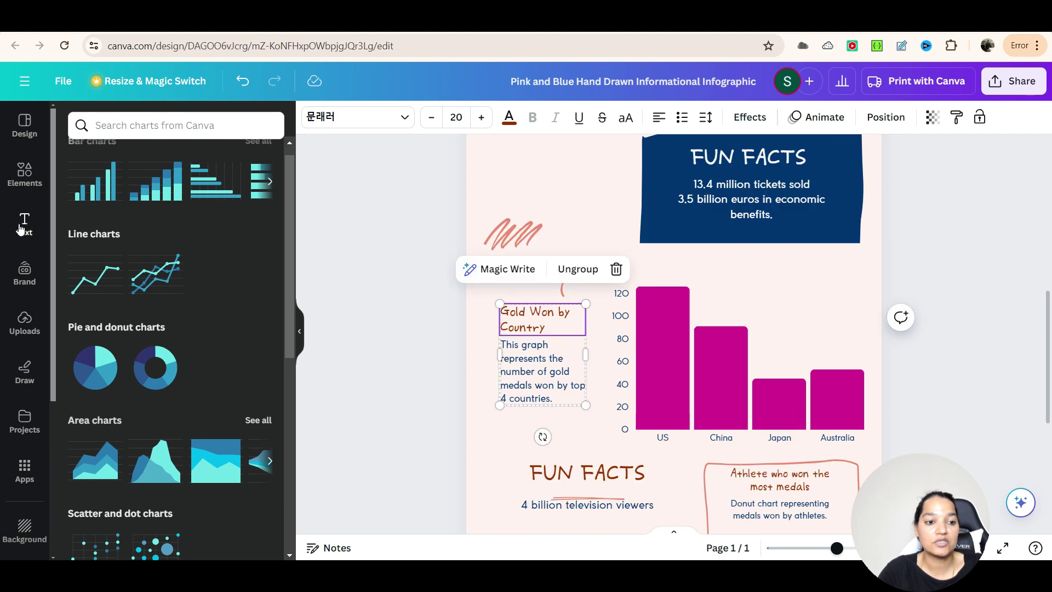
Add a default paragraph text box and place it in the empty area between the GENDER PARITY block and the red scribble
{"action": "left_click", "coordinate": [24, 224]}
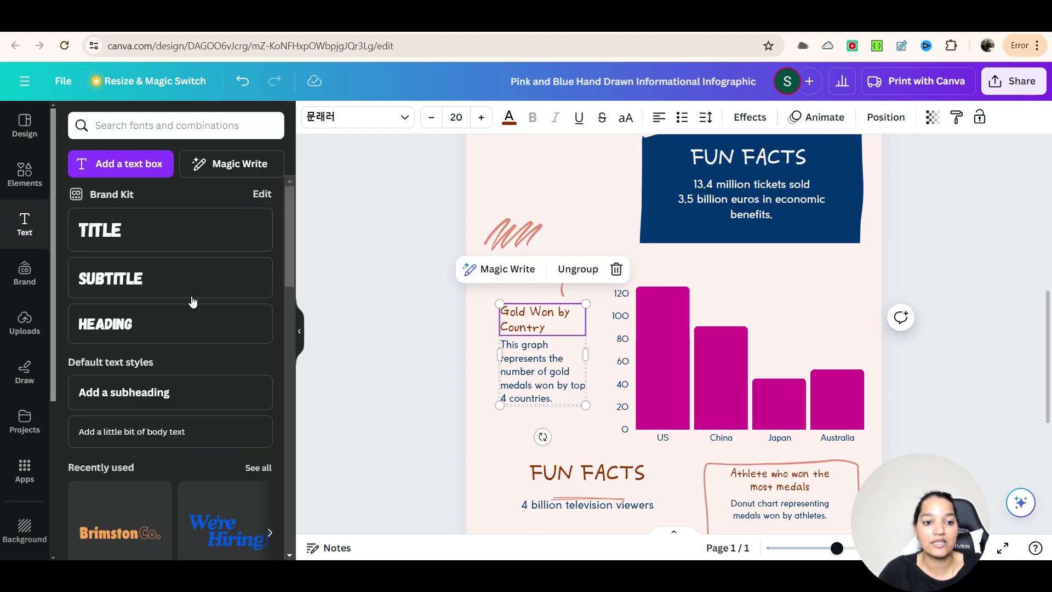
{"action": "left_click", "coordinate": [121, 163]}
{"action": "scroll", "coordinate": [582, 289], "scroll_direction": "up", "scroll_amount": 5}
{"action": "scroll", "coordinate": [578, 421], "scroll_direction": "down", "scroll_amount": 5}
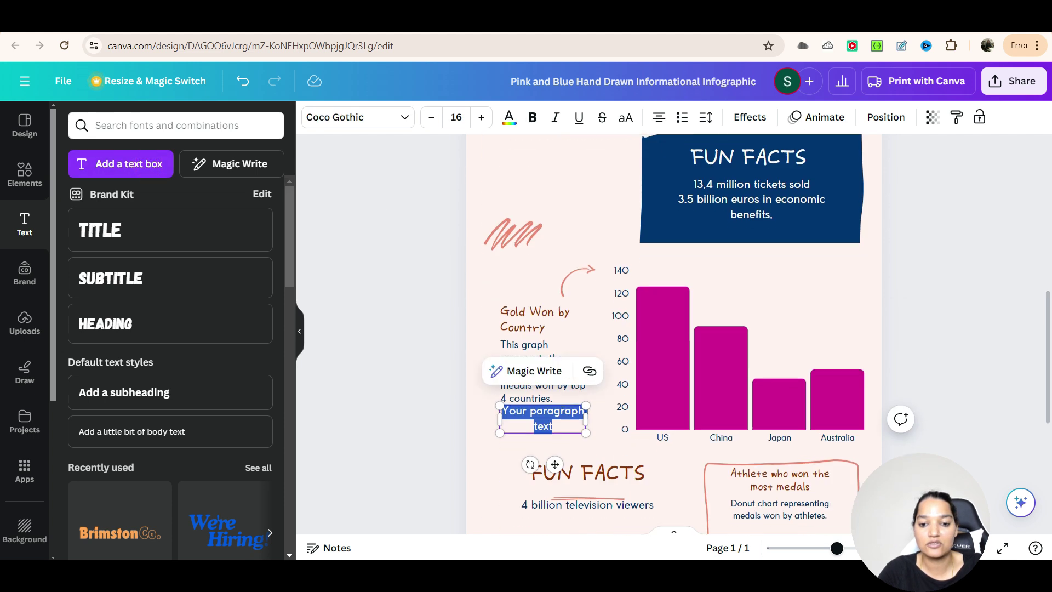
{"action": "key", "text": "Escape"}
{"action": "left_click", "coordinate": [544, 433]}
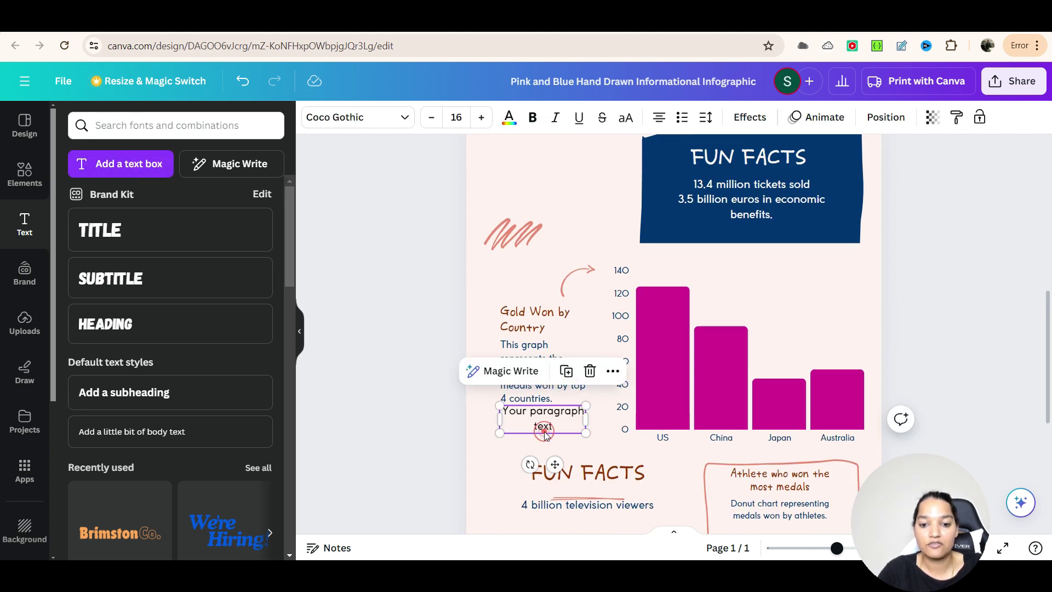
{"action": "mouse_move", "coordinate": [555, 463]}
{"action": "left_mouse_down"}
{"action": "mouse_move", "coordinate": [584, 270]}
{"action": "mouse_move", "coordinate": [565, 195]}
{"action": "left_mouse_up"}
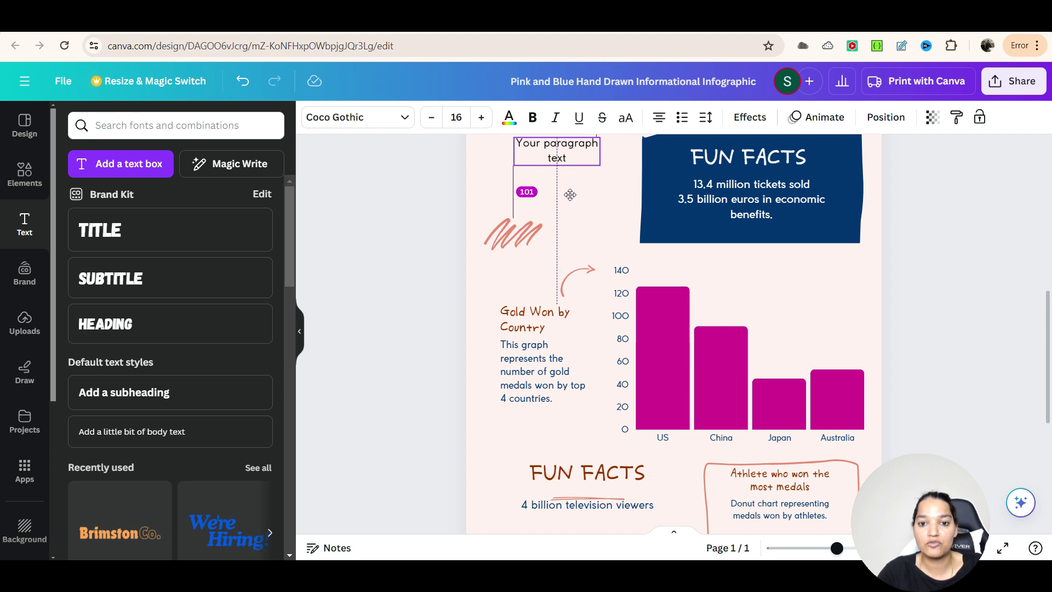
{"action": "left_click", "coordinate": [585, 293]}
{"action": "scroll", "coordinate": [560, 307], "scroll_direction": "up", "scroll_amount": 3}
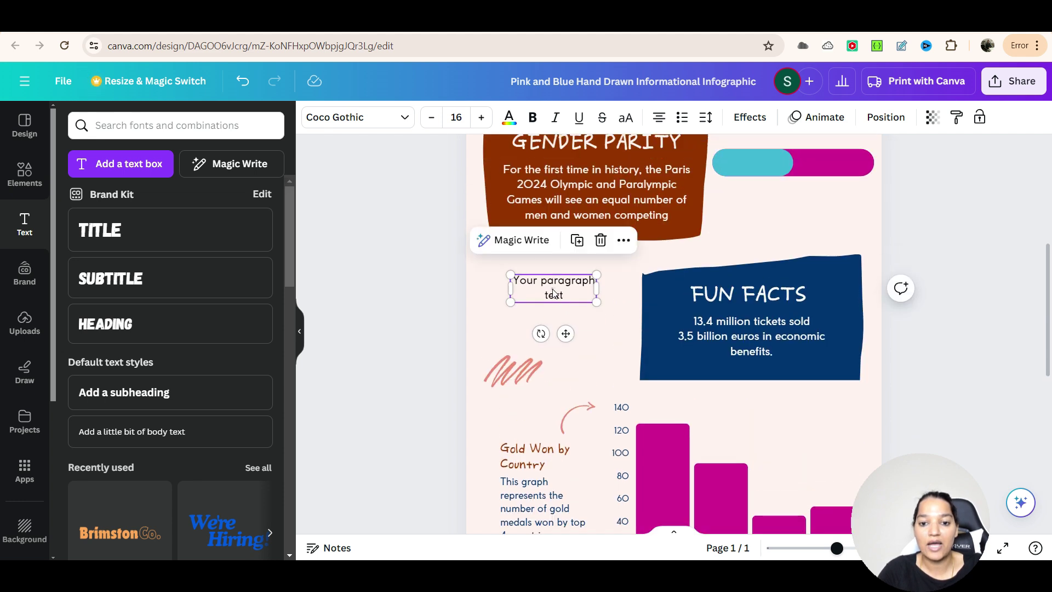
Apply the Background text effect to the new paragraph text and widen its box so the text fits on one line
{"action": "left_click", "coordinate": [554, 292]}
{"action": "left_click", "coordinate": [747, 125]}
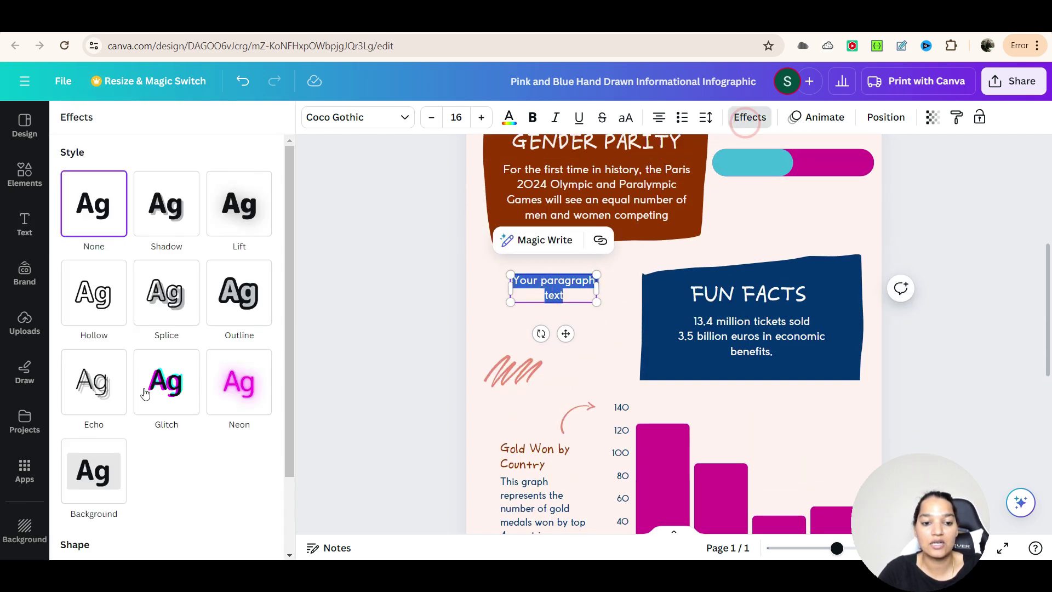
{"action": "left_click", "coordinate": [96, 482]}
{"action": "left_click_drag", "start_coordinate": [601, 290], "coordinate": [621, 286]}
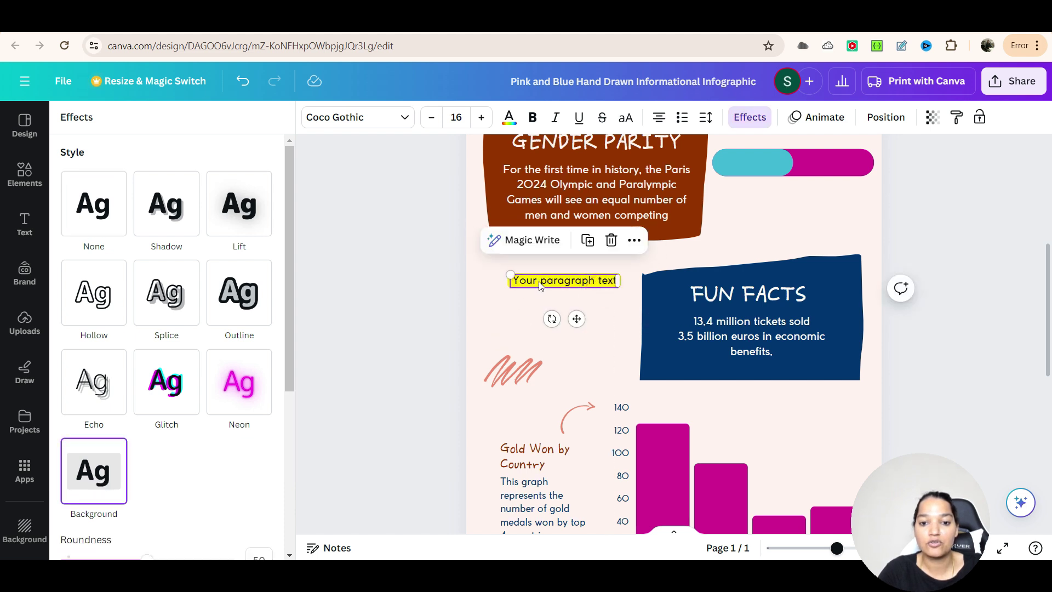
Set the sample paragraph text's font size to 20 and shift it slightly, and delete the text box
{"action": "left_click", "coordinate": [481, 116]}
{"action": "left_click", "coordinate": [481, 117]}
{"action": "left_click", "coordinate": [481, 117]}
{"action": "left_click", "coordinate": [481, 117]}
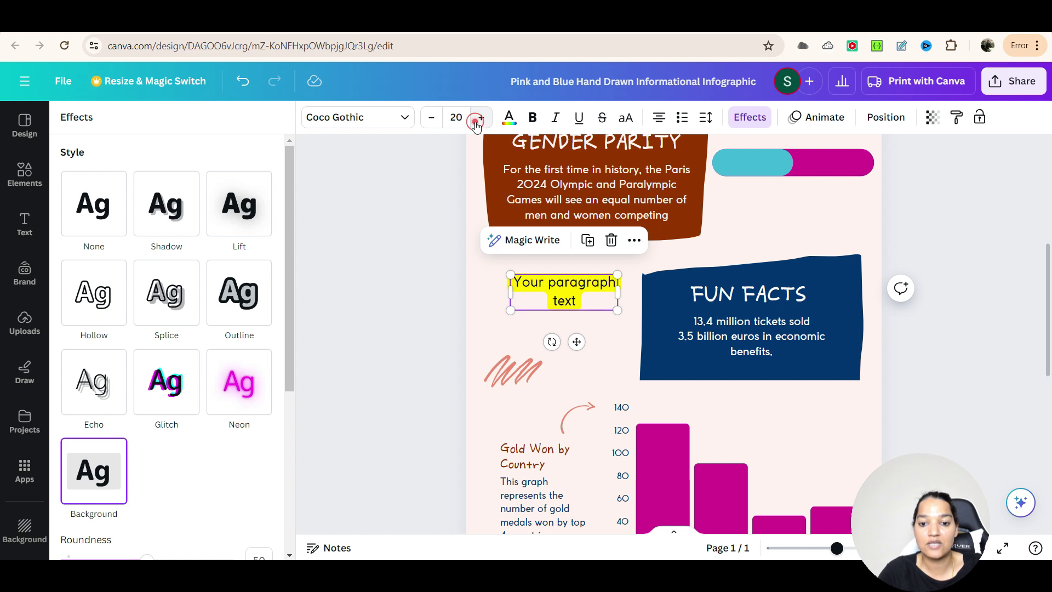
{"action": "left_click_drag", "start_coordinate": [619, 296], "coordinate": [613, 299]}
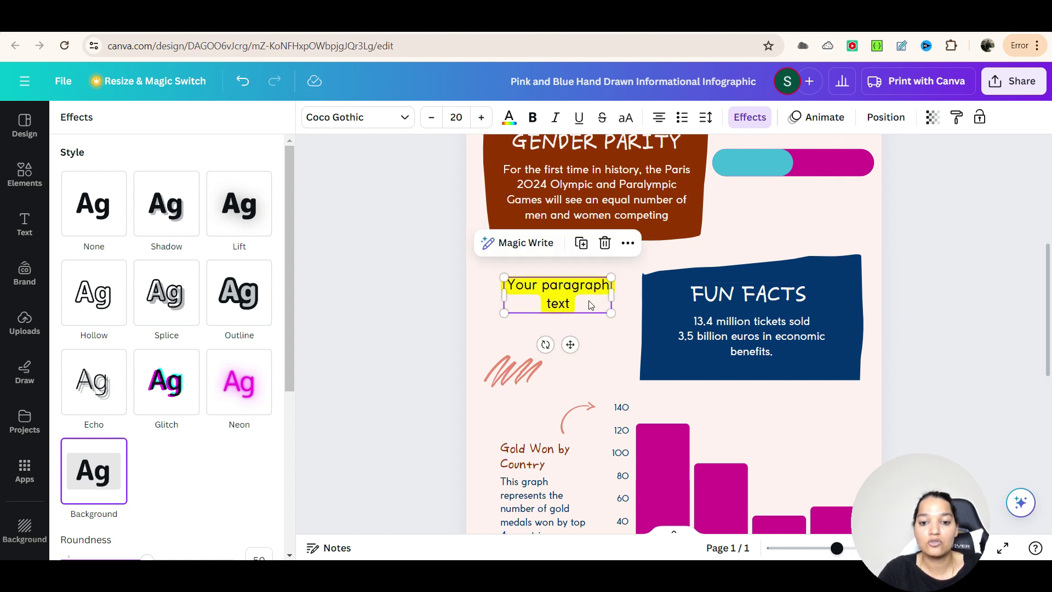
{"action": "left_click", "coordinate": [604, 244]}
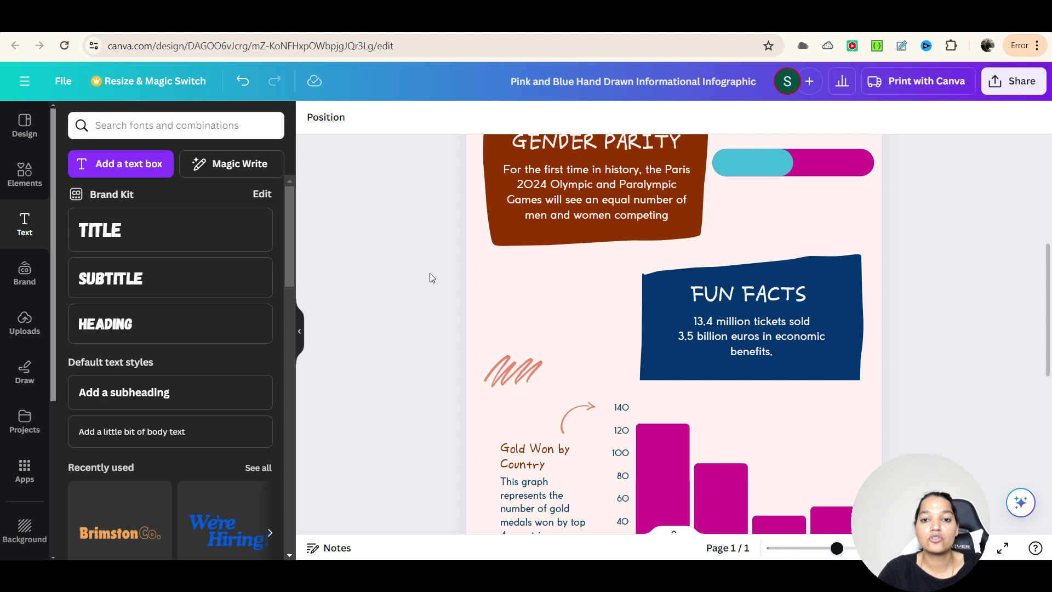